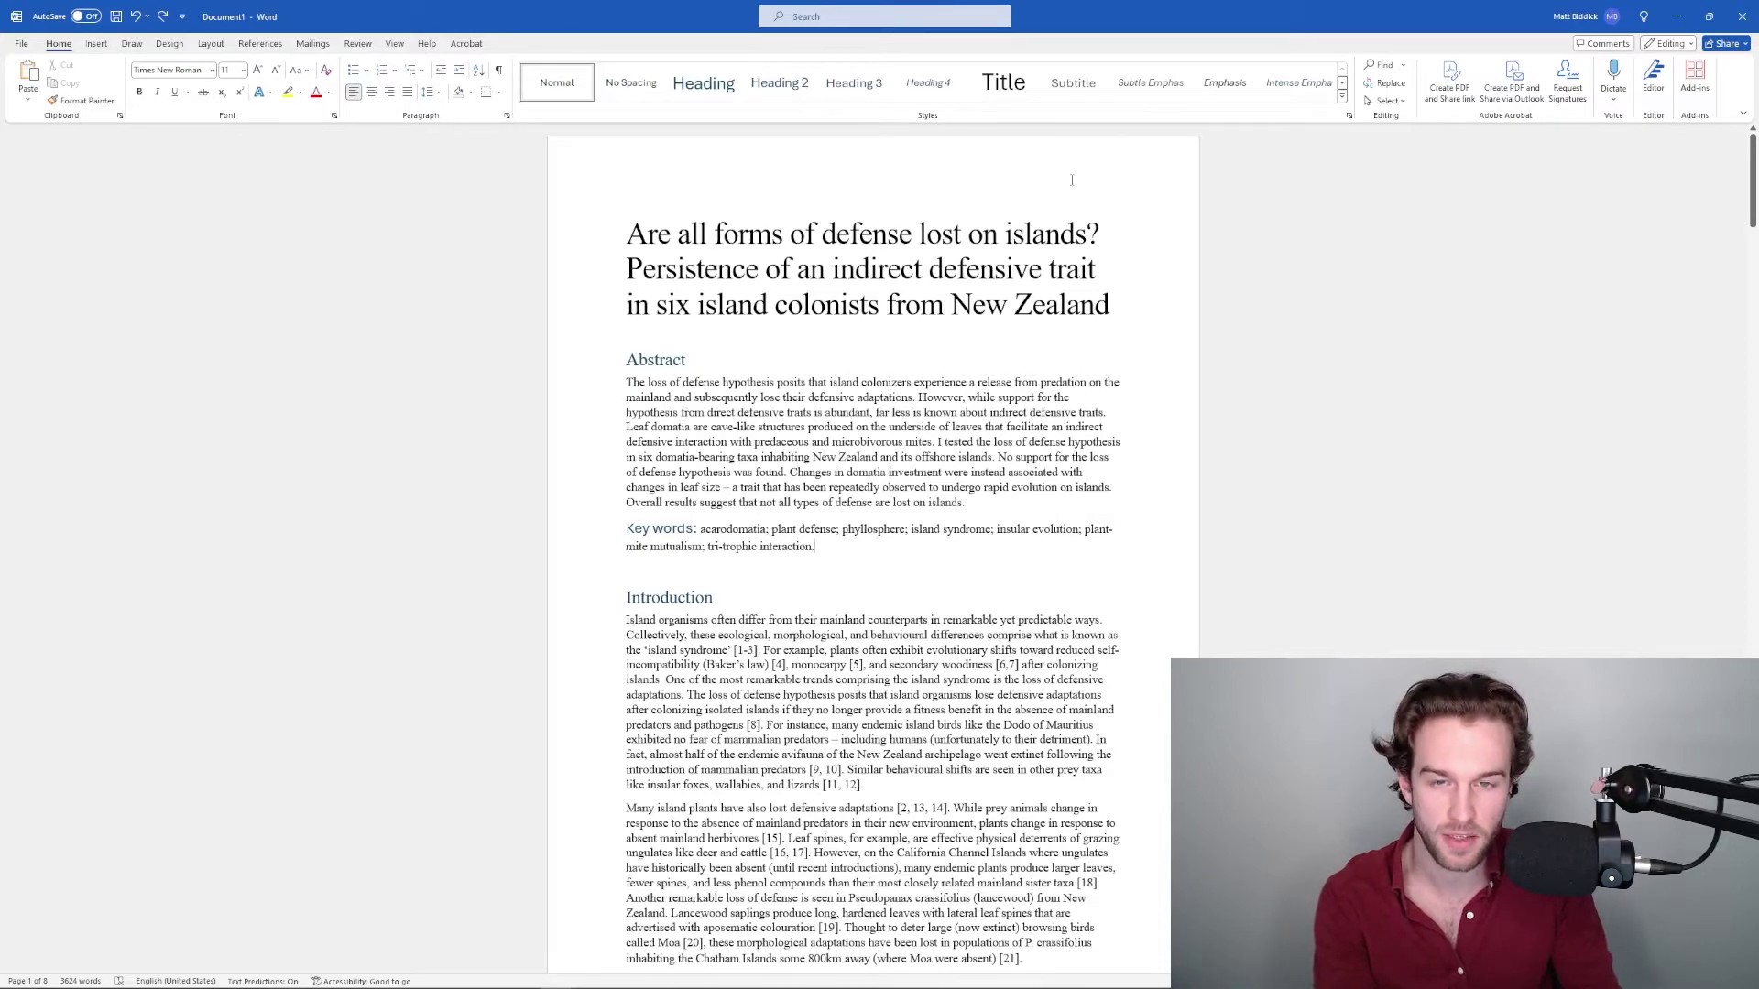
# Review the page margin presets available for the document
pyautogui.click(844, 556)
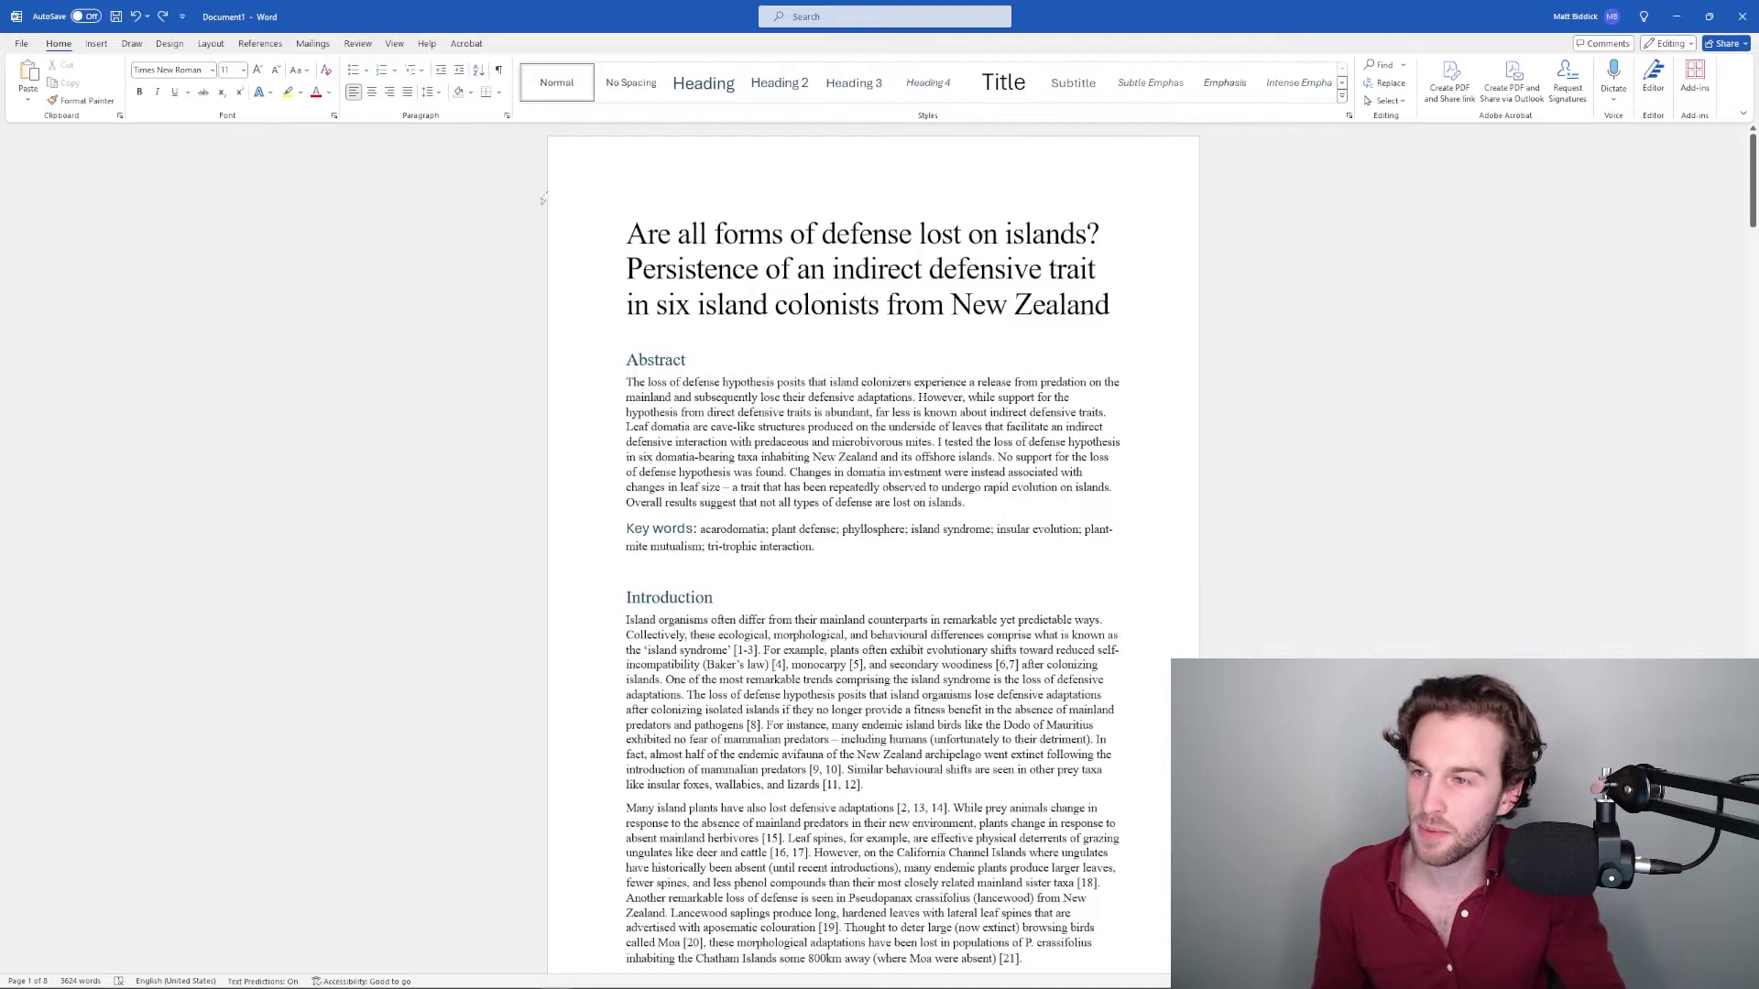
pyautogui.click(211, 44)
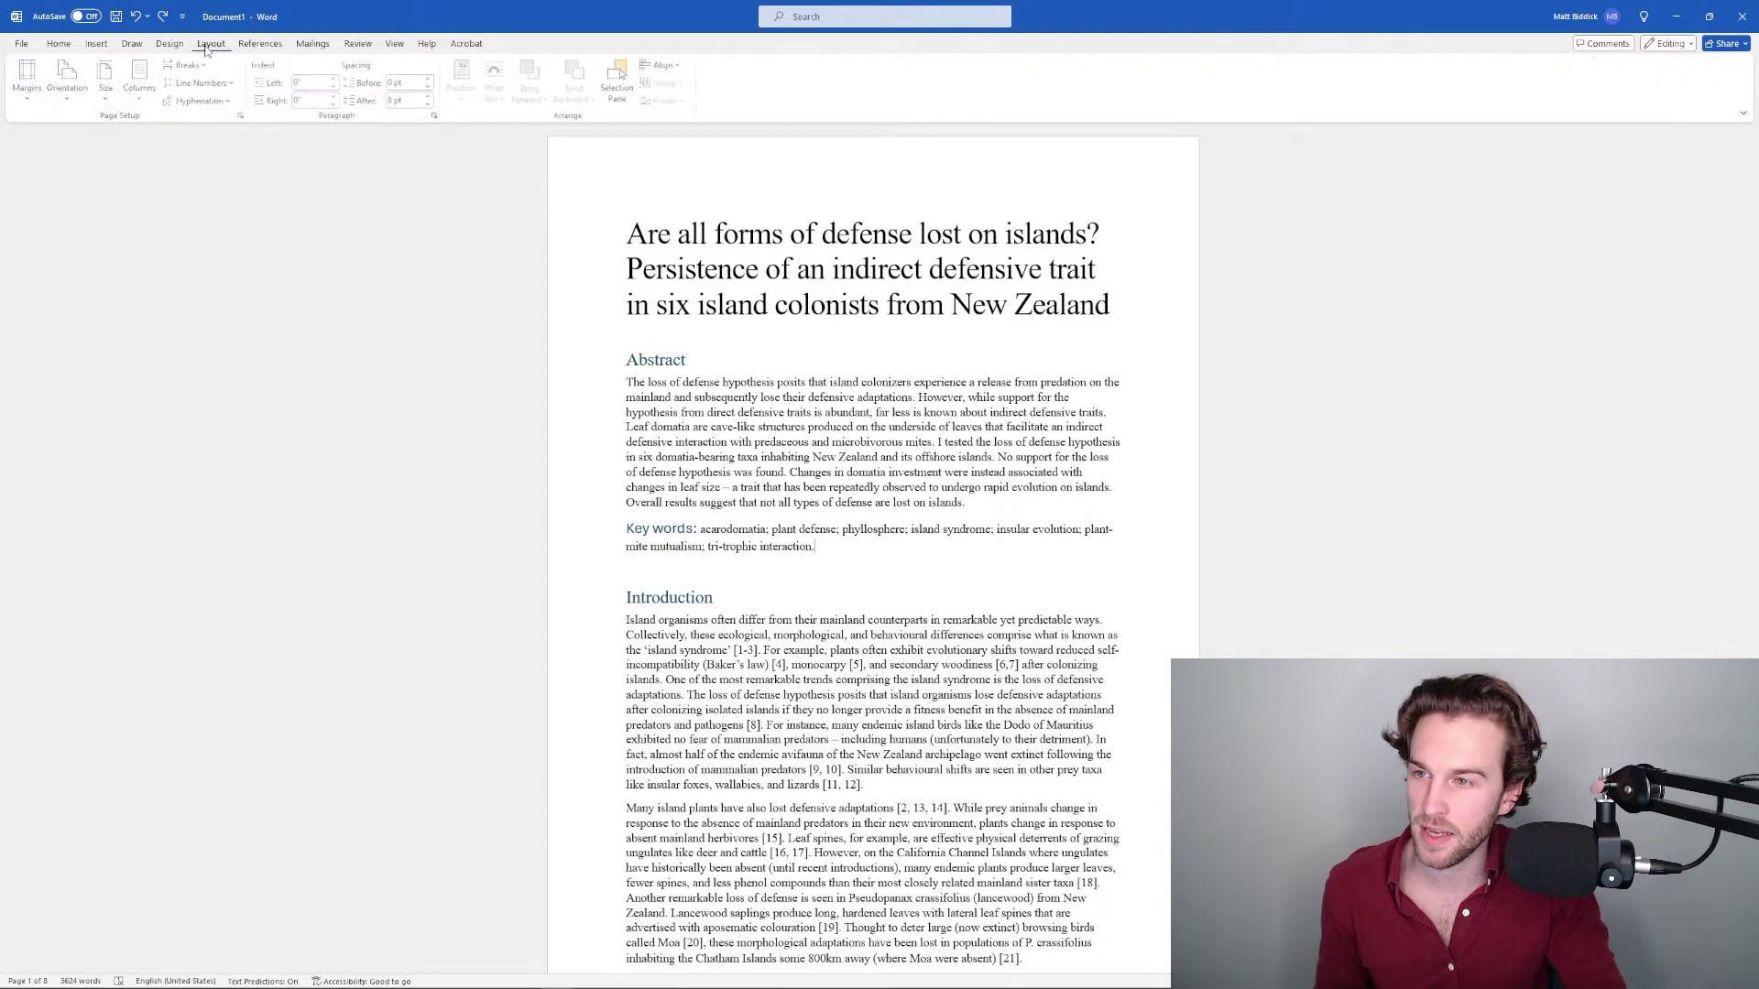
pyautogui.click(34, 95)
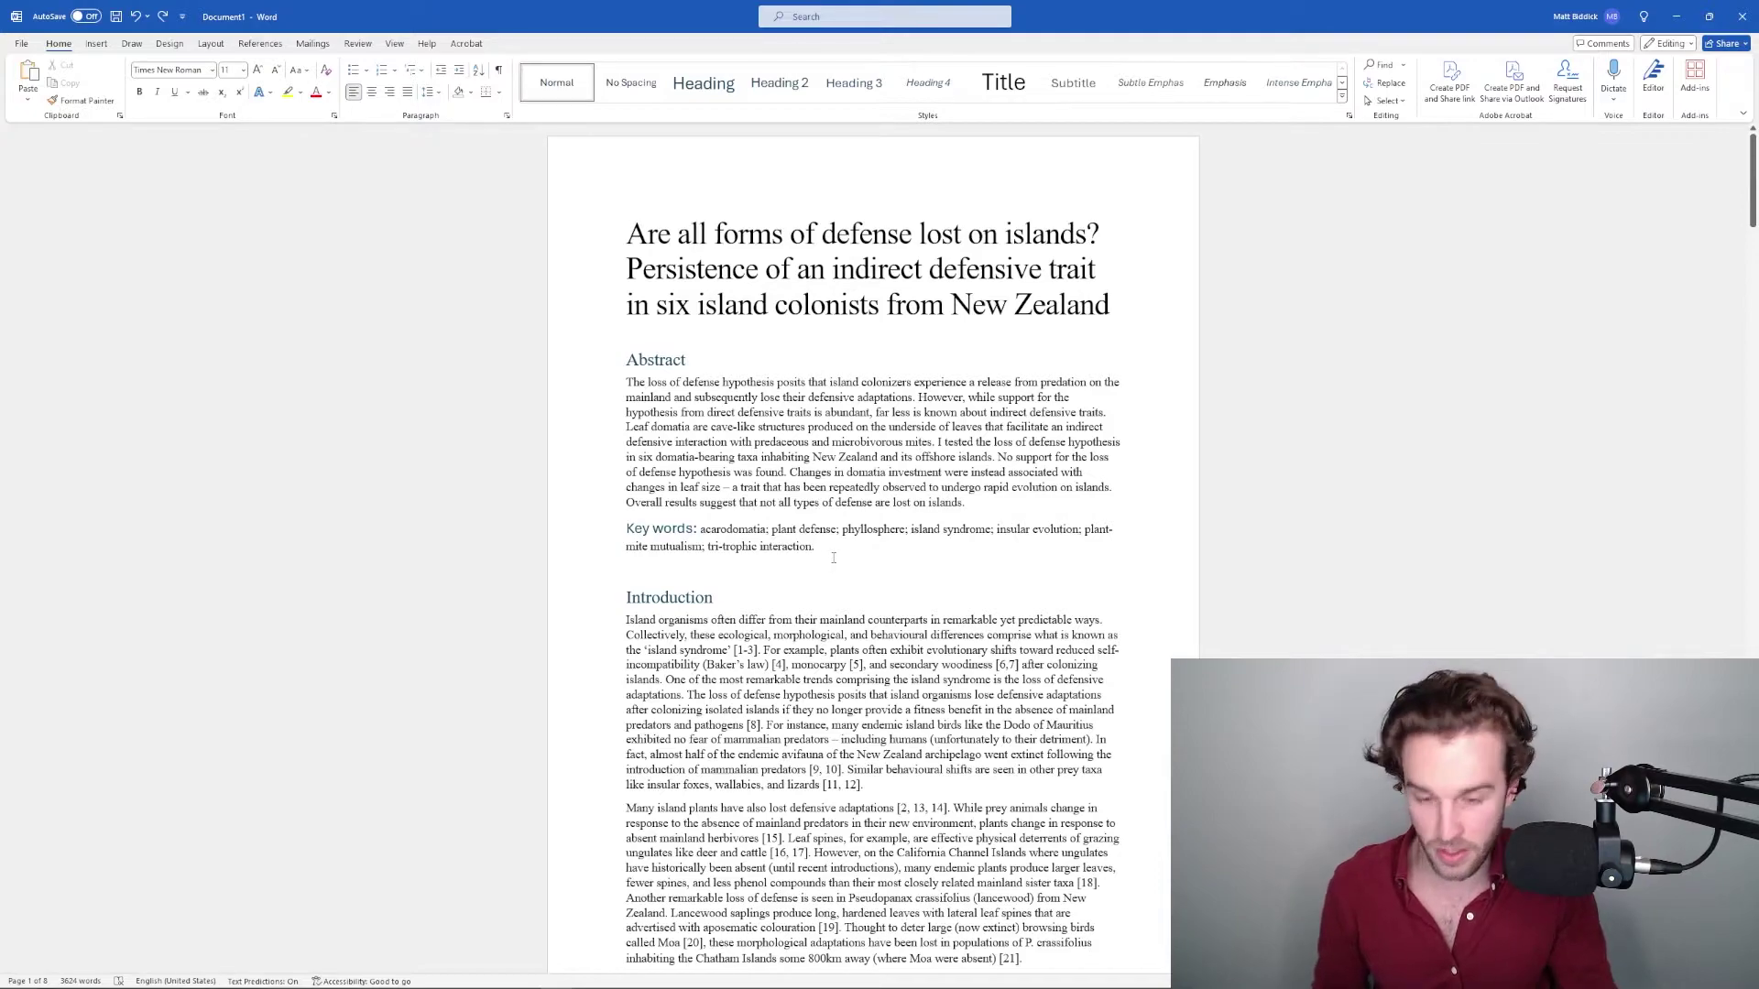
# Set the line spacing of the entire document to 2.0
pyautogui.hotkey('ctrl', 'a')
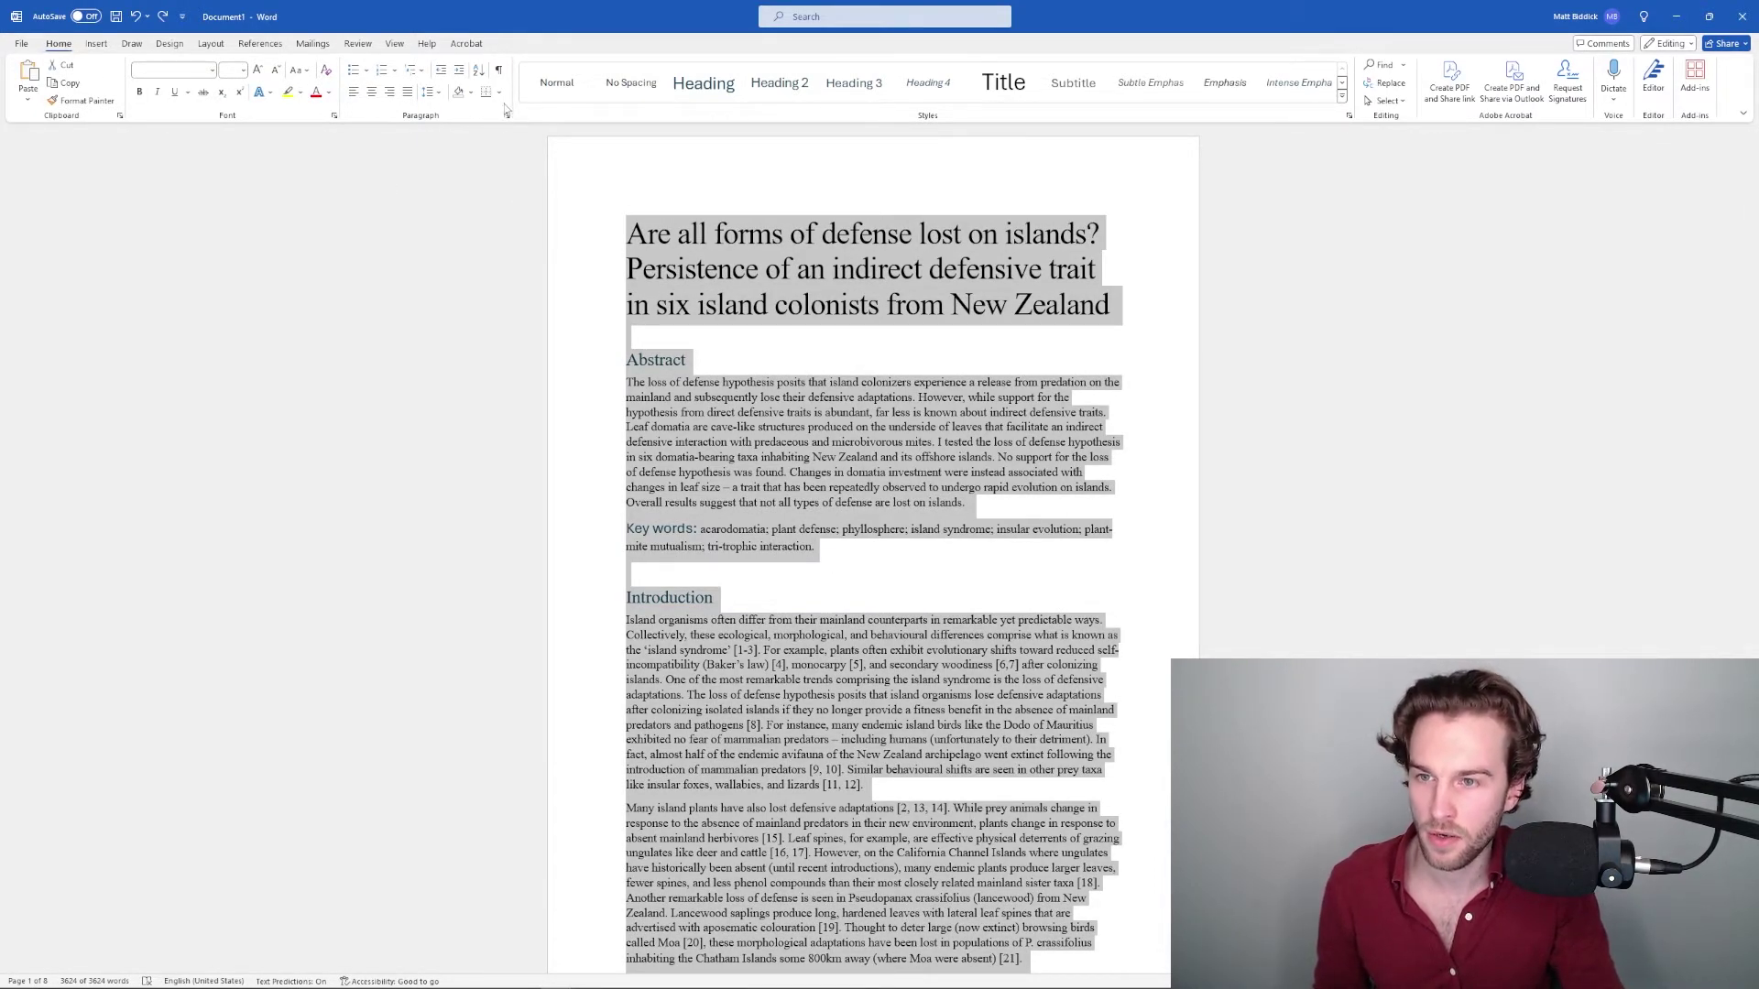
pyautogui.click(439, 93)
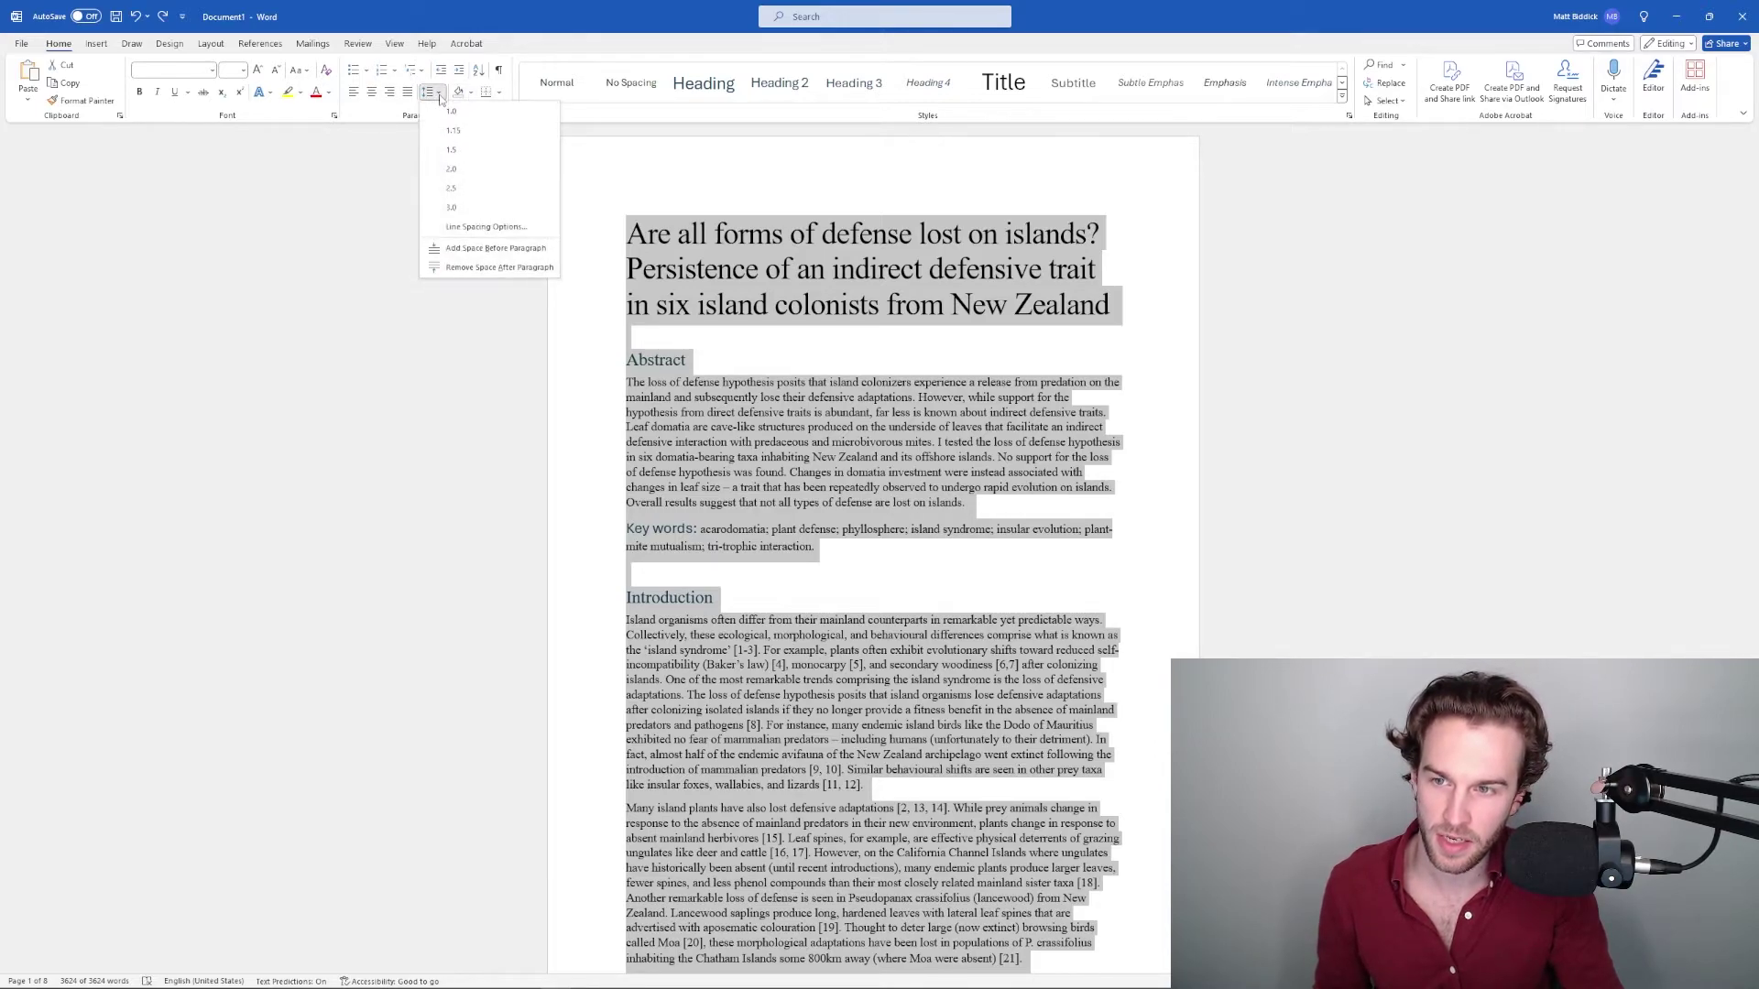
pyautogui.click(451, 168)
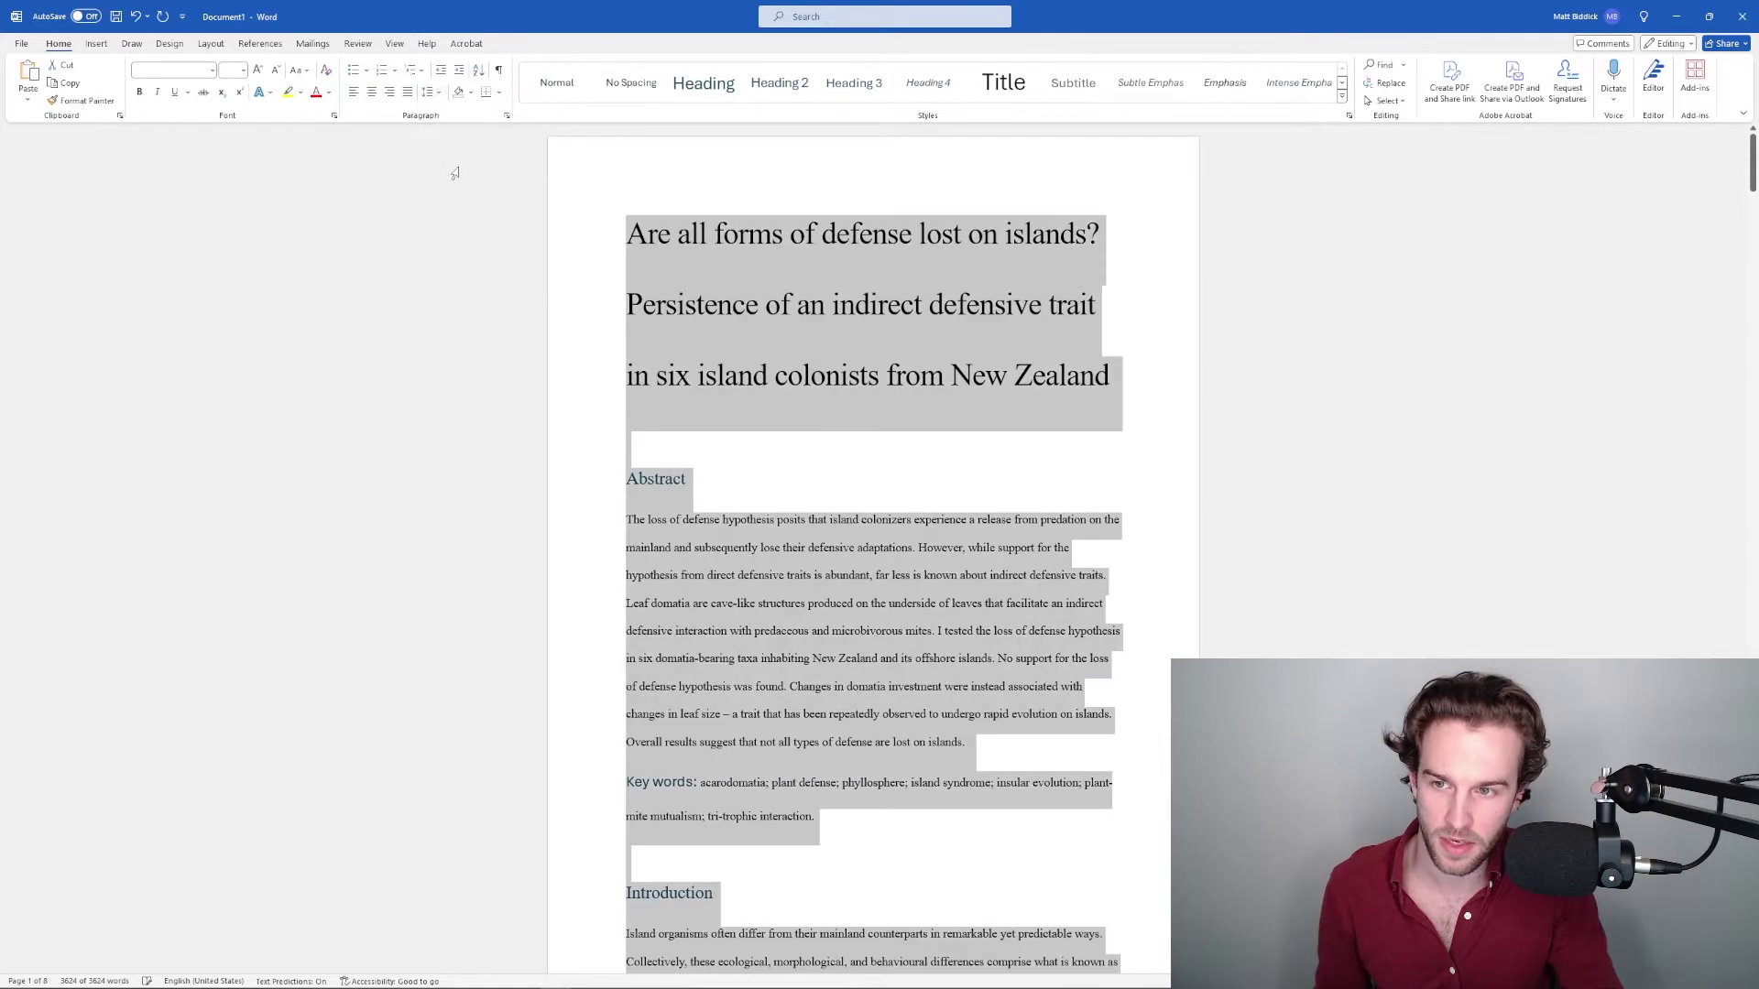
pyautogui.scroll(-10, 896, 392)
pyautogui.click(896, 392)
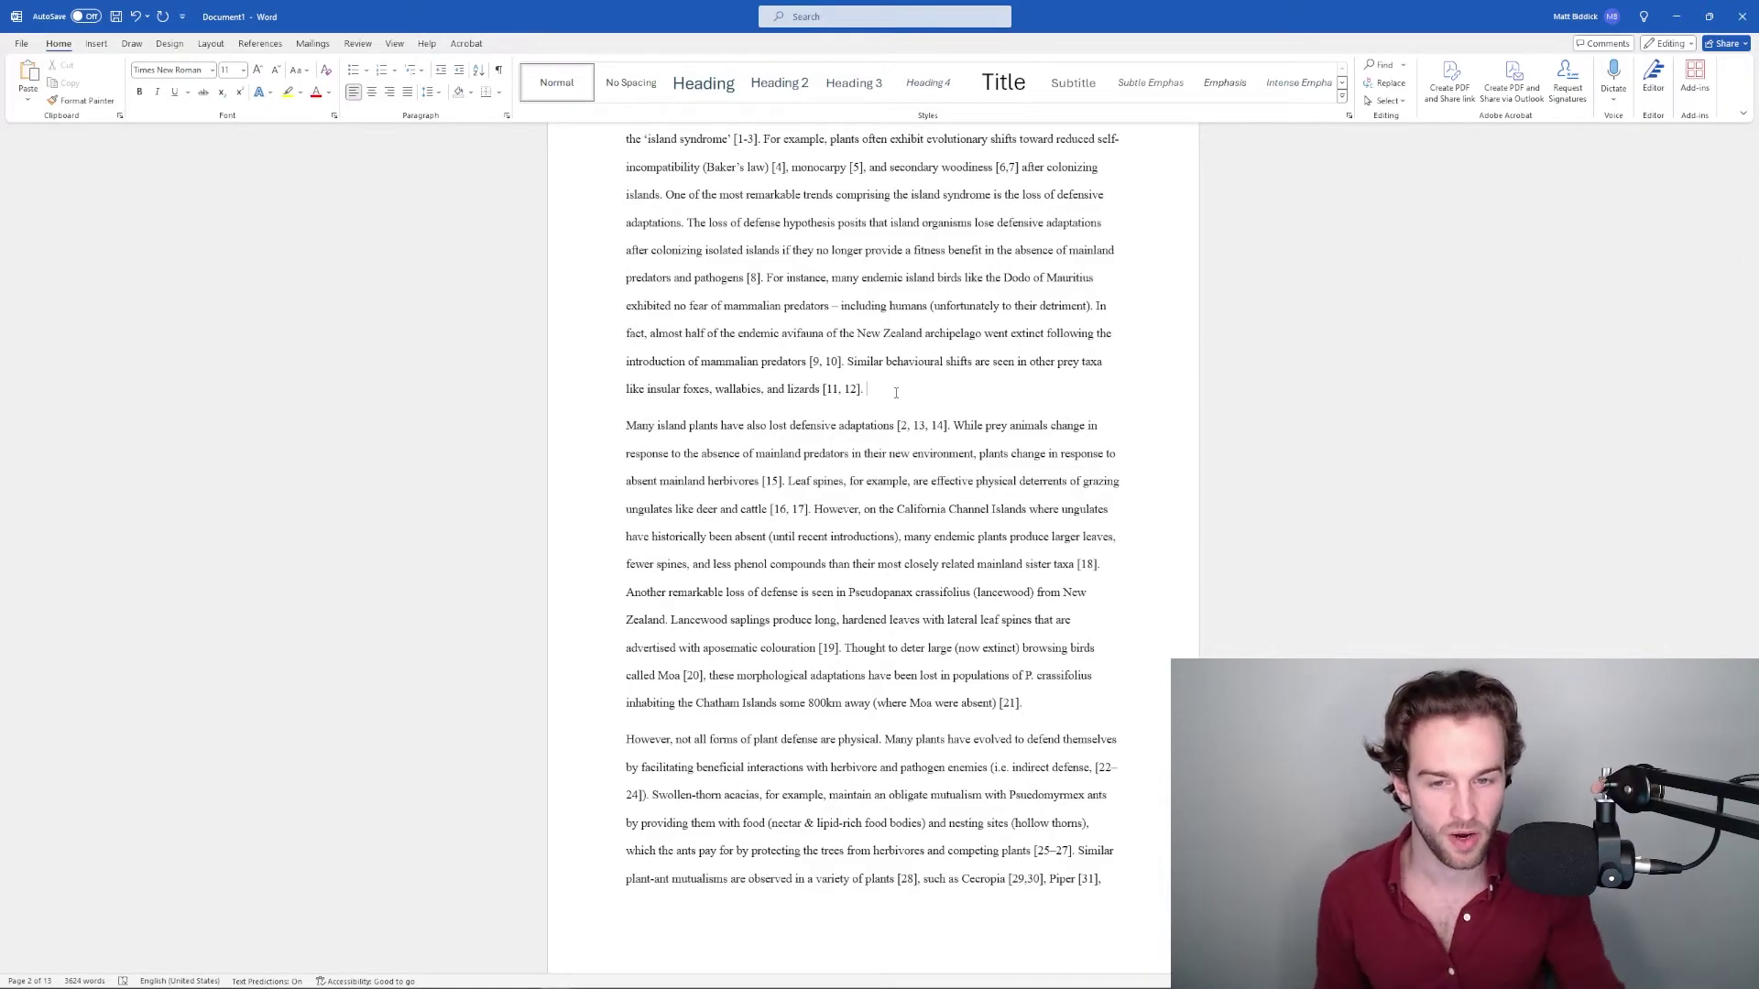
# Indent the first lines of the second and third Introduction paragraphs with a tab
pyautogui.scroll(4, 839, 391)
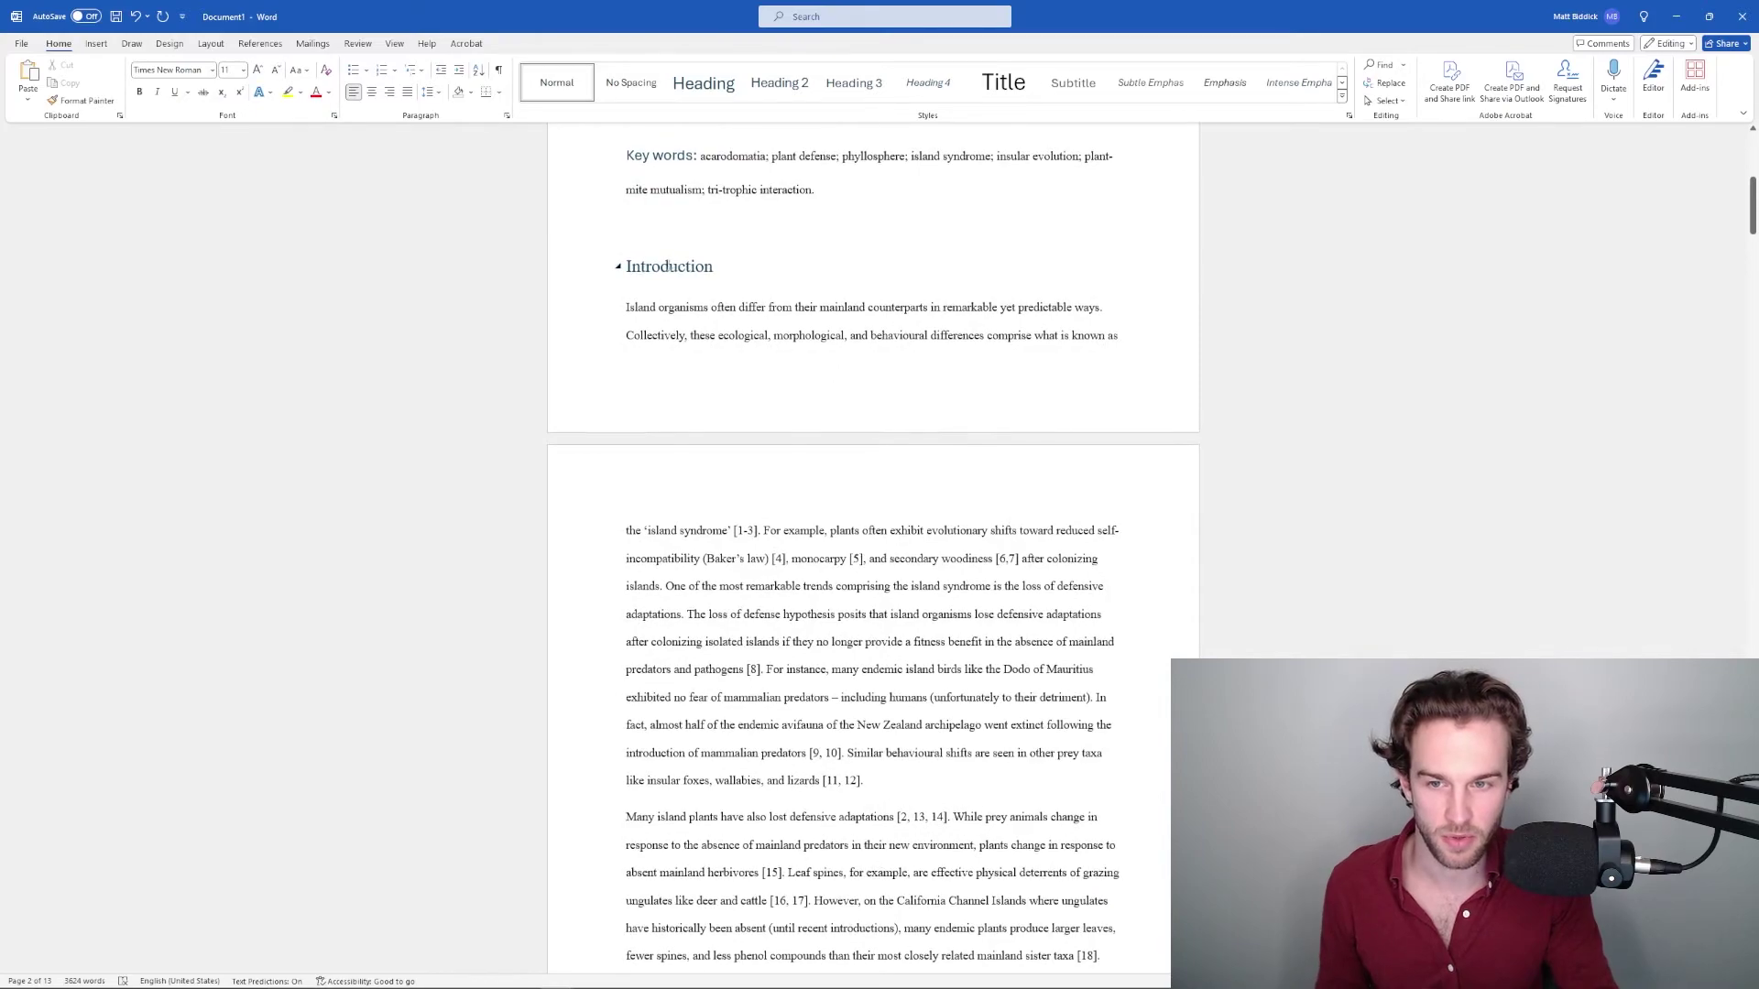
pyautogui.moveTo(647, 310); pyautogui.dragTo(893, 780)
pyautogui.click(893, 781)
pyautogui.scroll(-3, 965, 563)
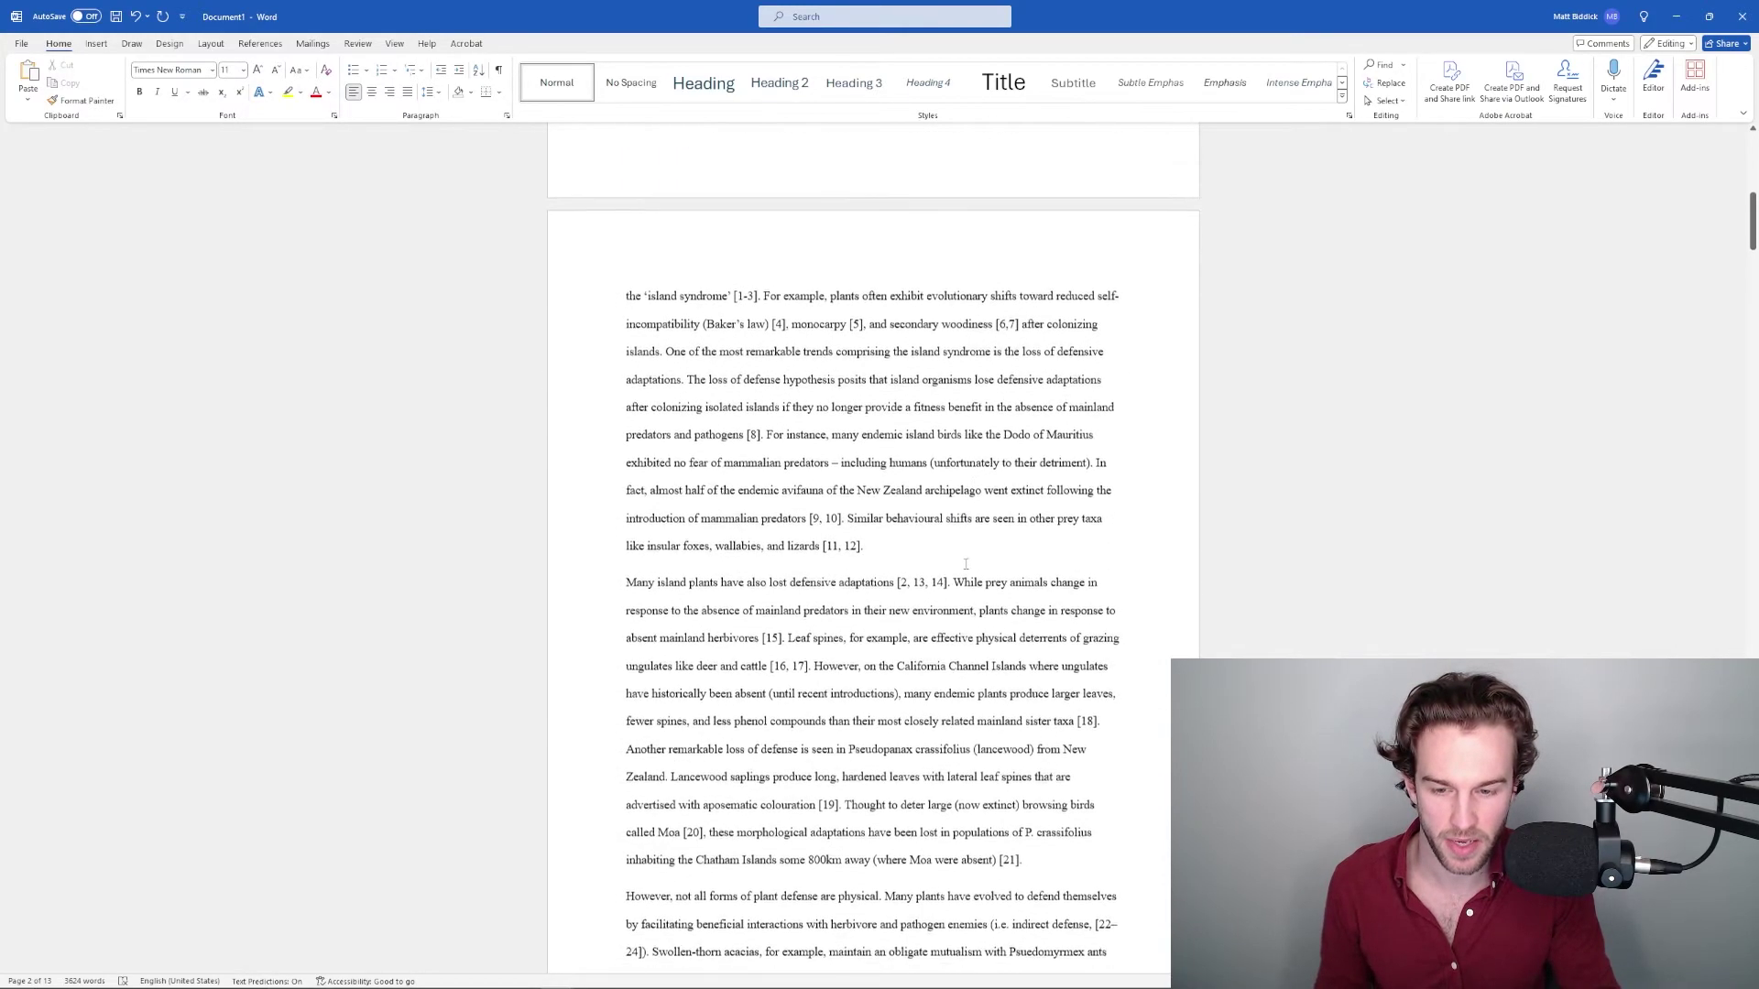
pyautogui.scroll(-2, 966, 564)
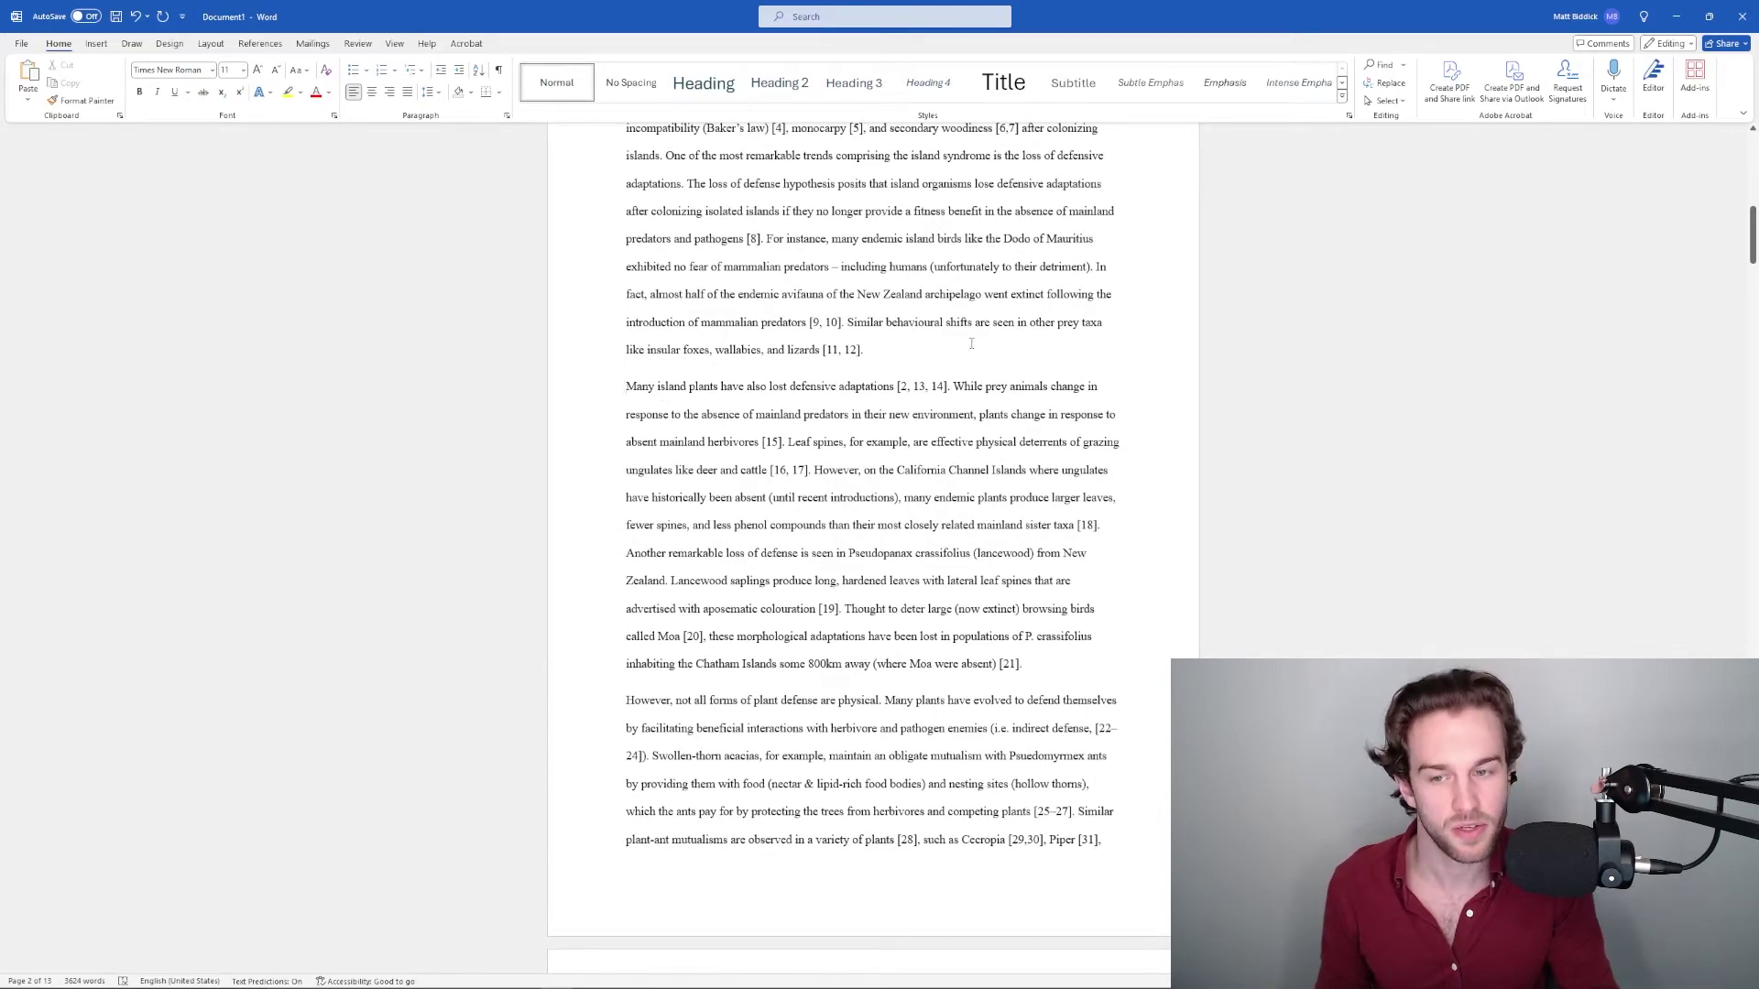
pyautogui.press('Tab')
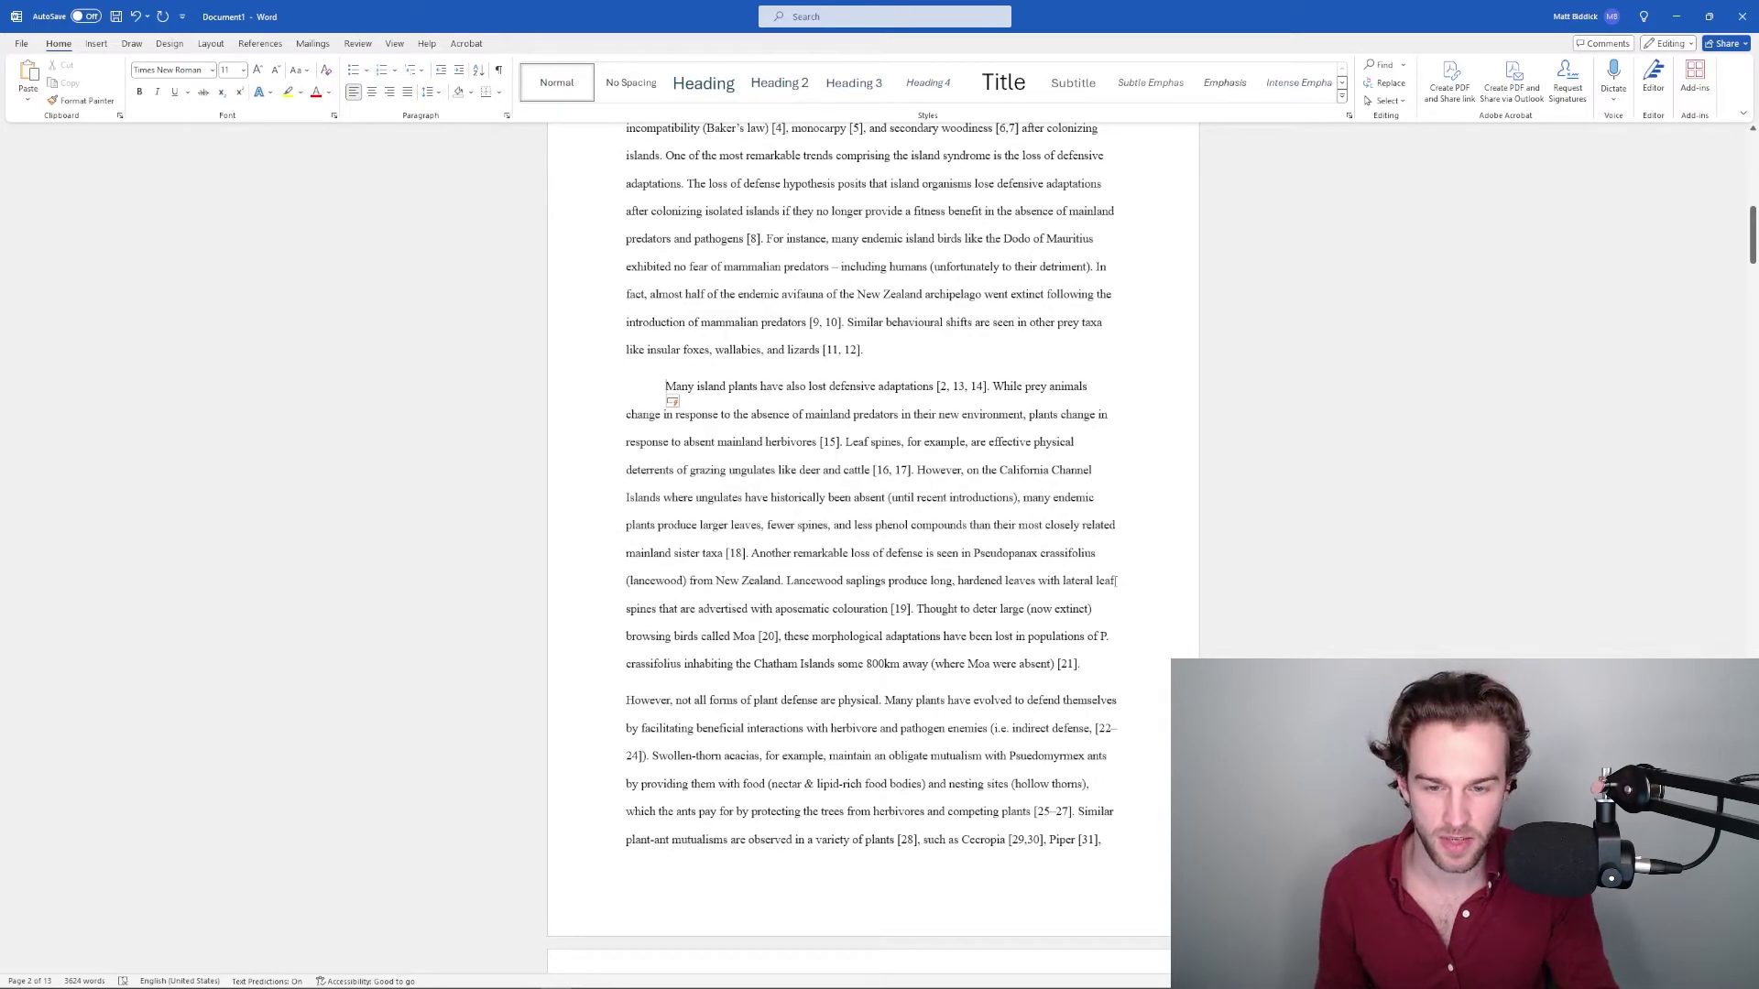
pyautogui.click(624, 700)
pyautogui.press('Tab')
pyautogui.scroll(-1, 967, 599)
# Justify the first two paragraphs of the Introduction
pyautogui.scroll(3, 916, 549)
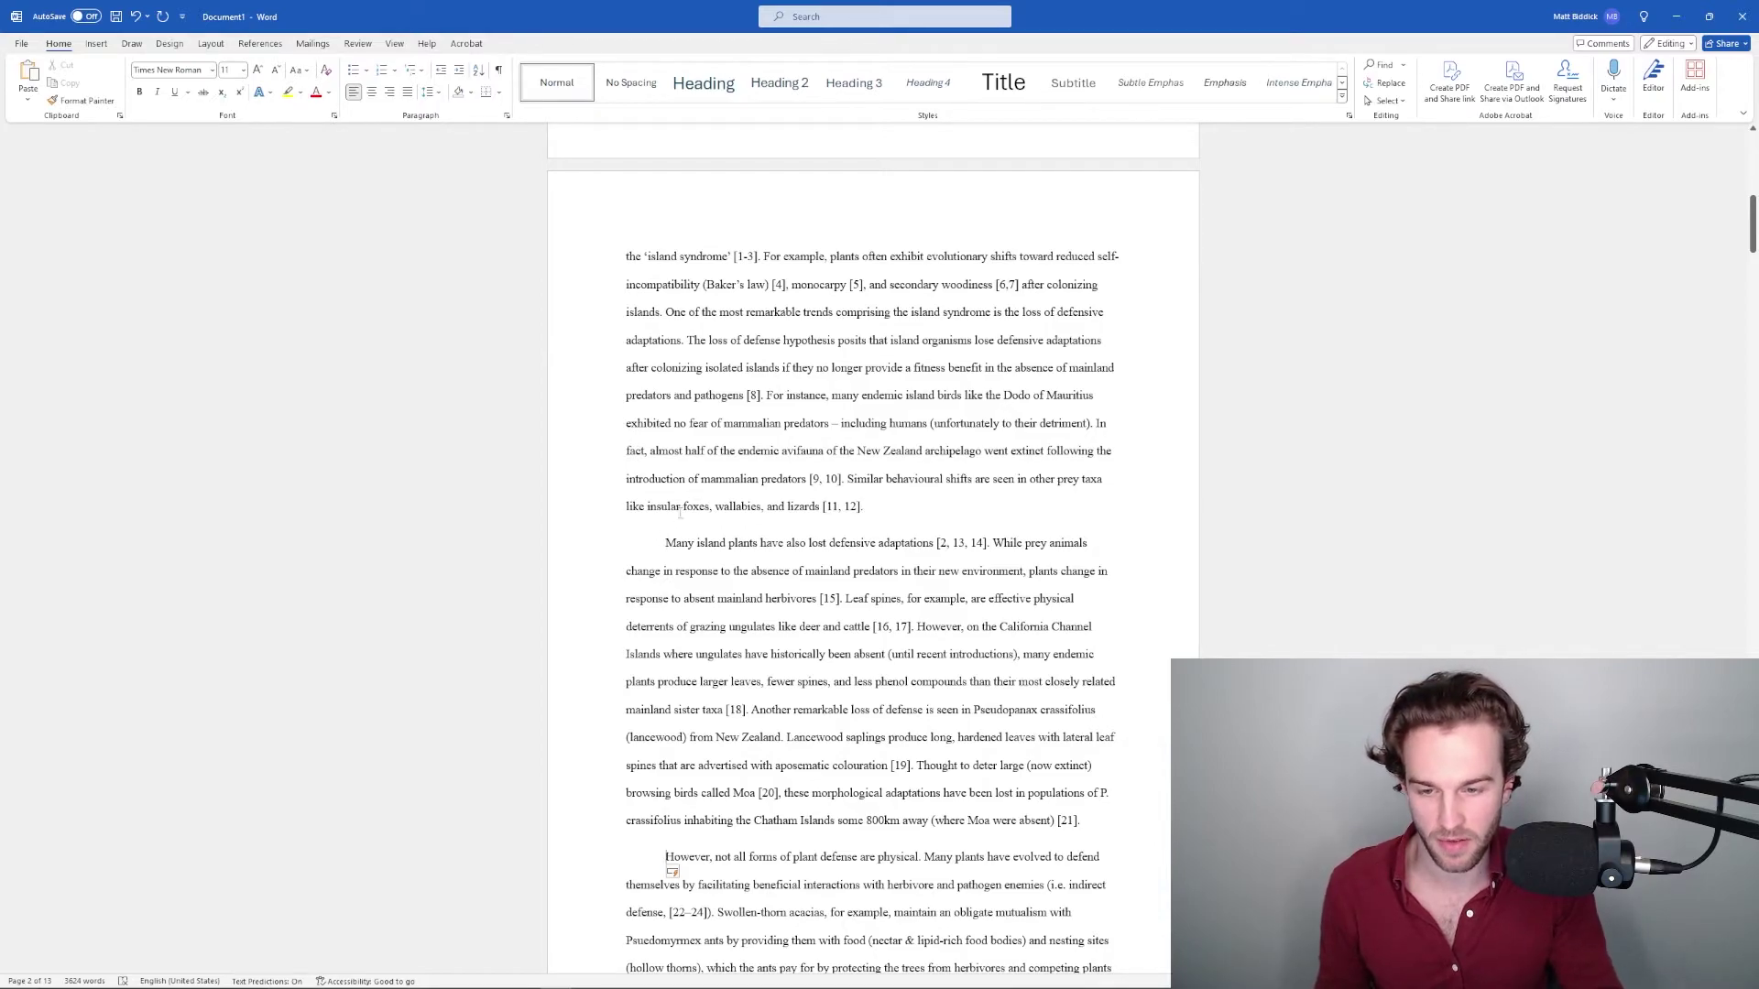
pyautogui.scroll(3, 723, 480)
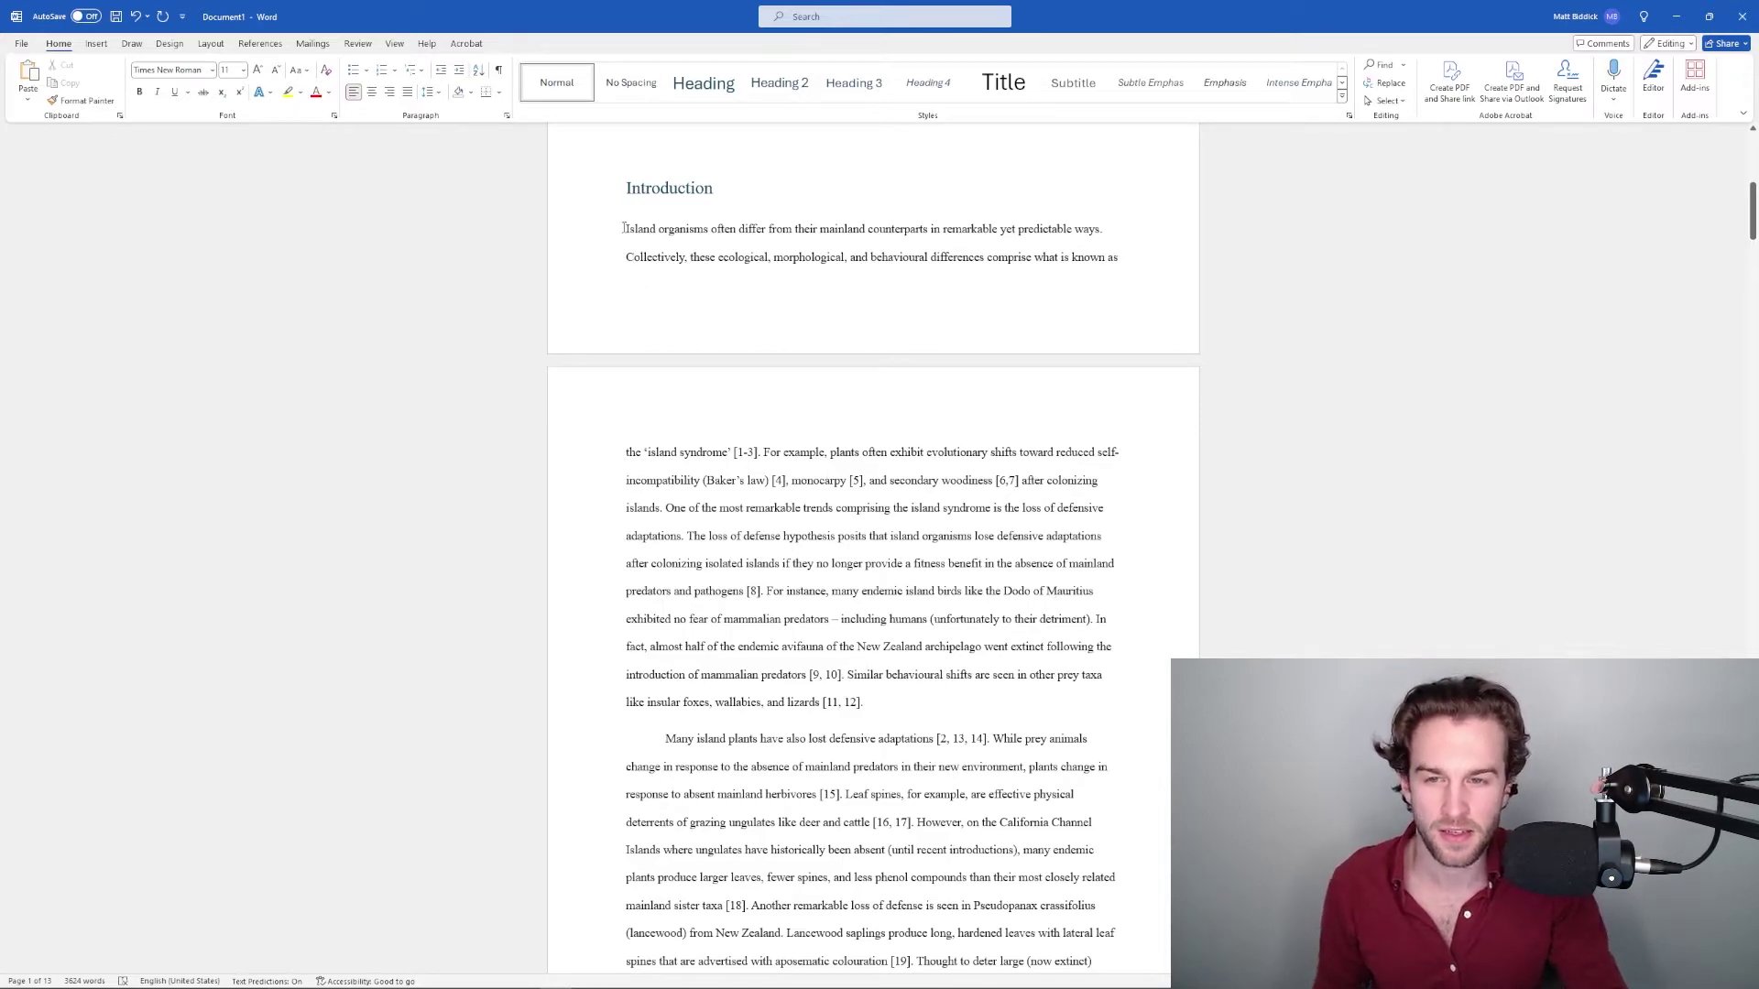
pyautogui.moveTo(623, 228); pyautogui.dragTo(1081, 919)
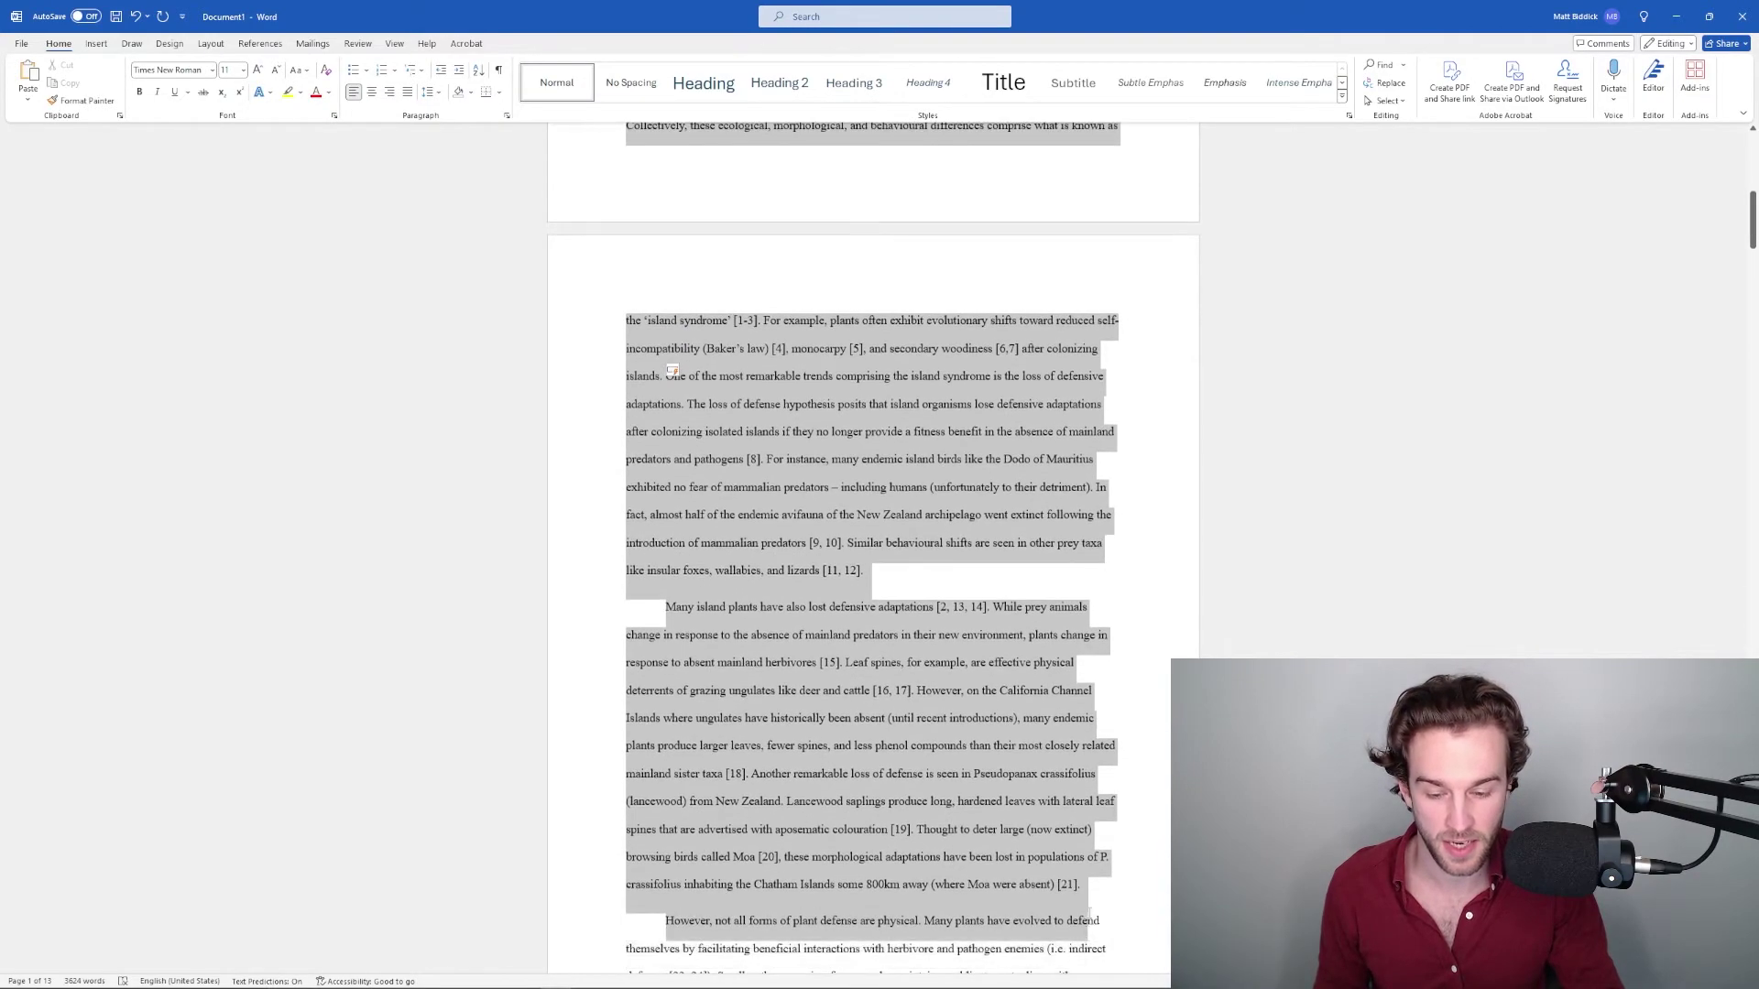
pyautogui.scroll(1, 620, 456)
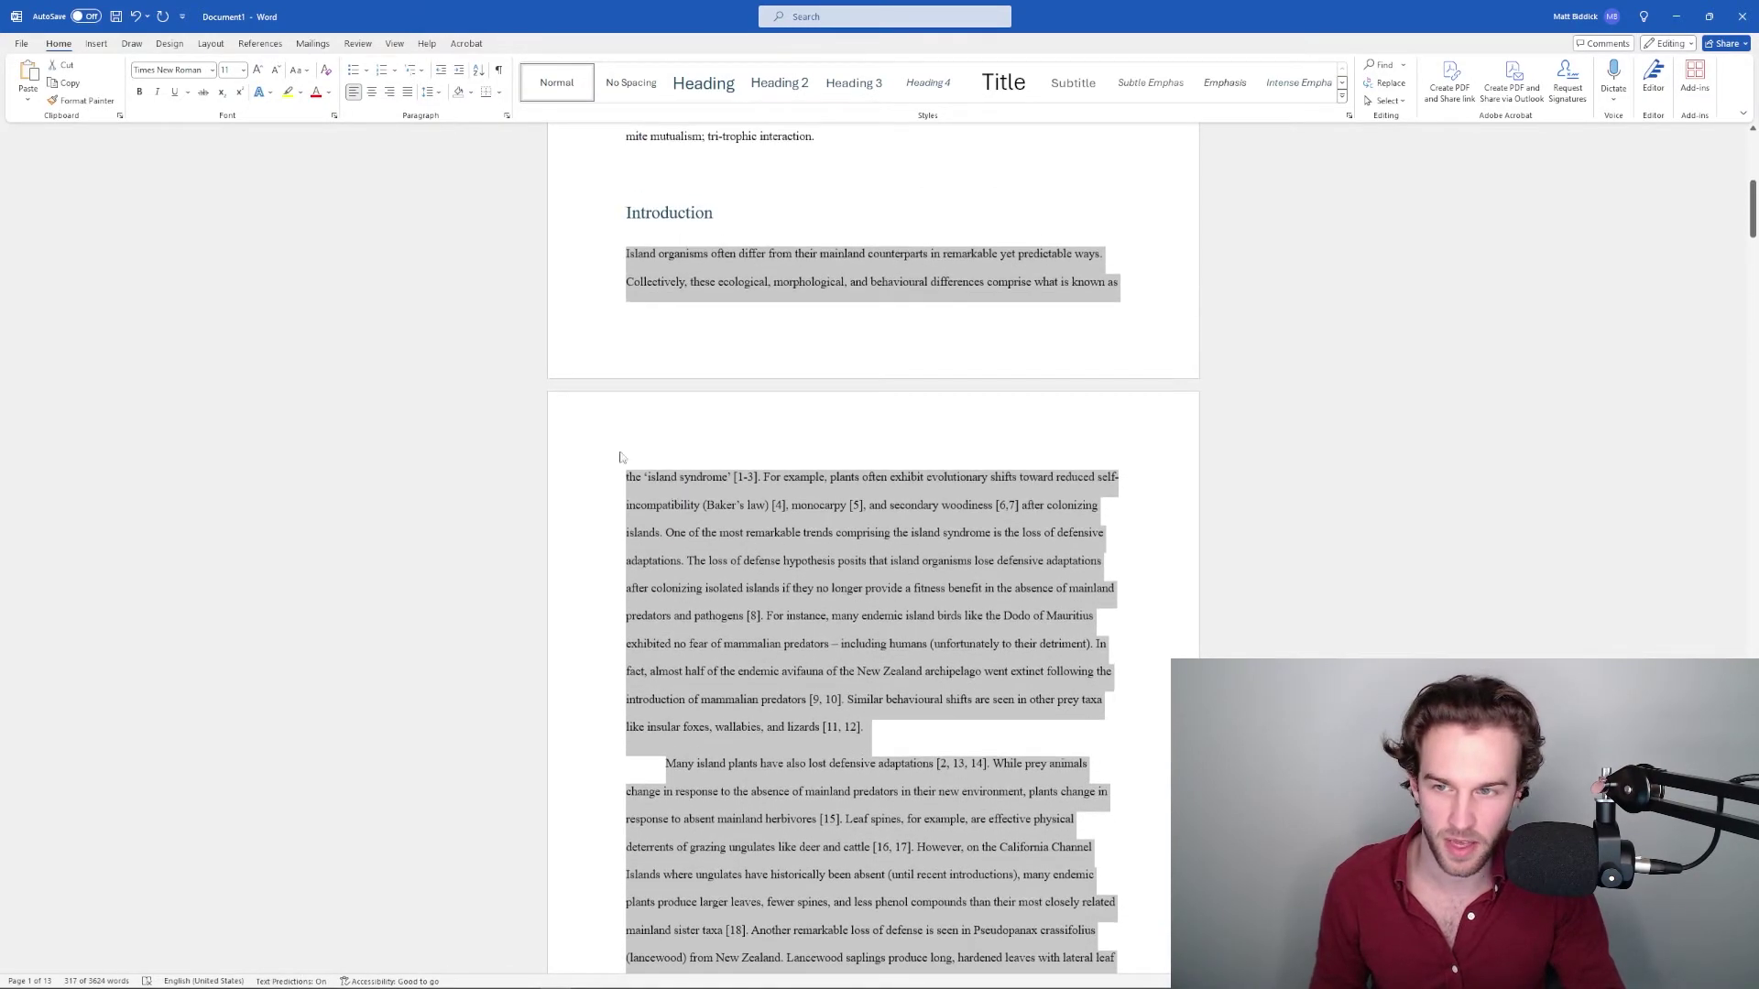
pyautogui.click(407, 91)
pyautogui.click(928, 671)
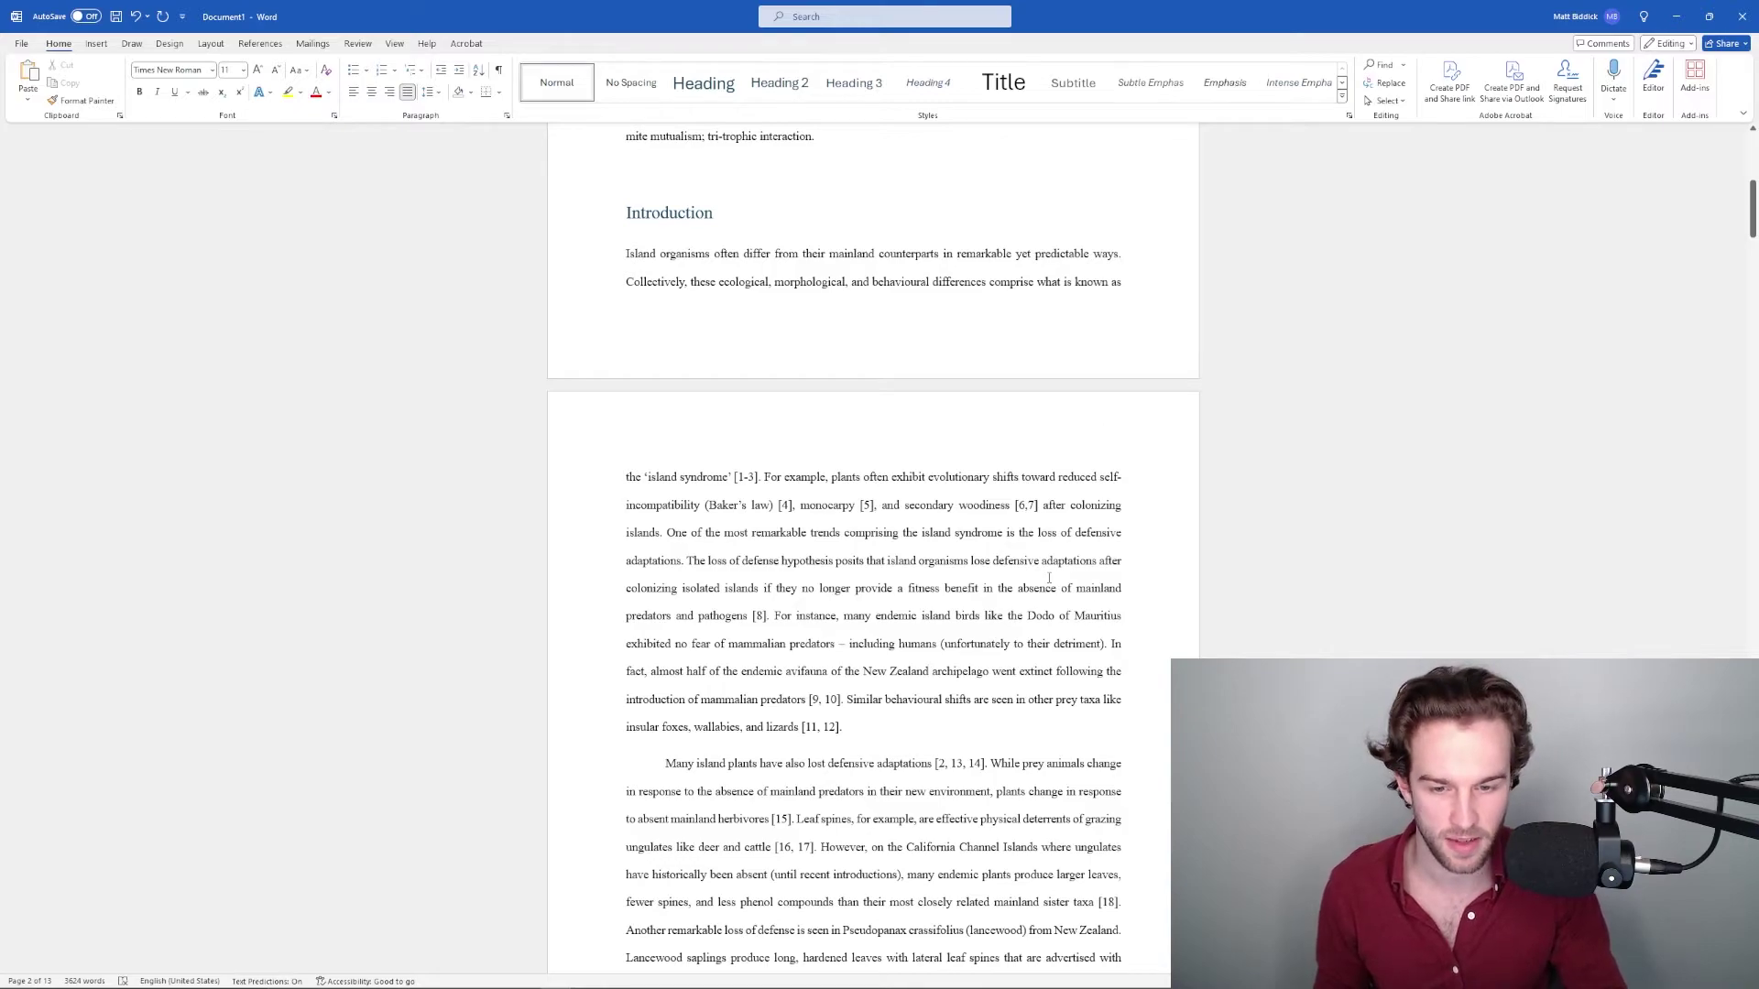
# Examine the gaps between words in the justified first paragraph of the Introduction
pyautogui.scroll(1, 883, 427)
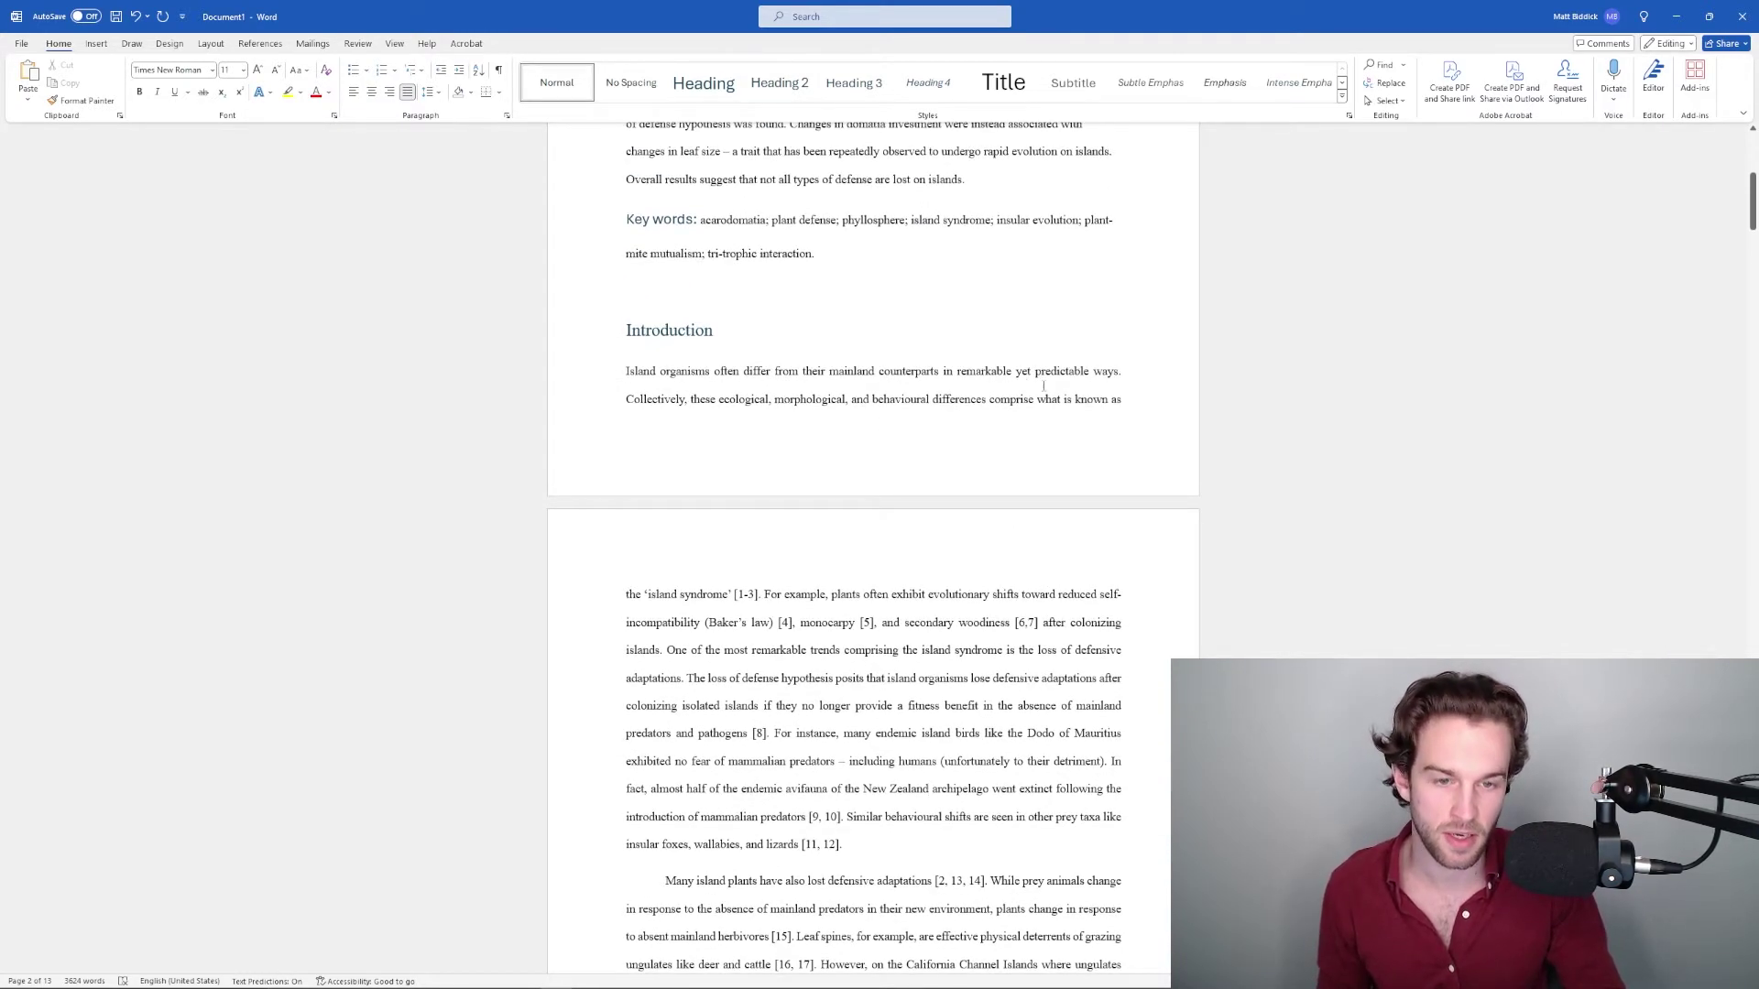
pyautogui.scroll(-1, 1081, 461)
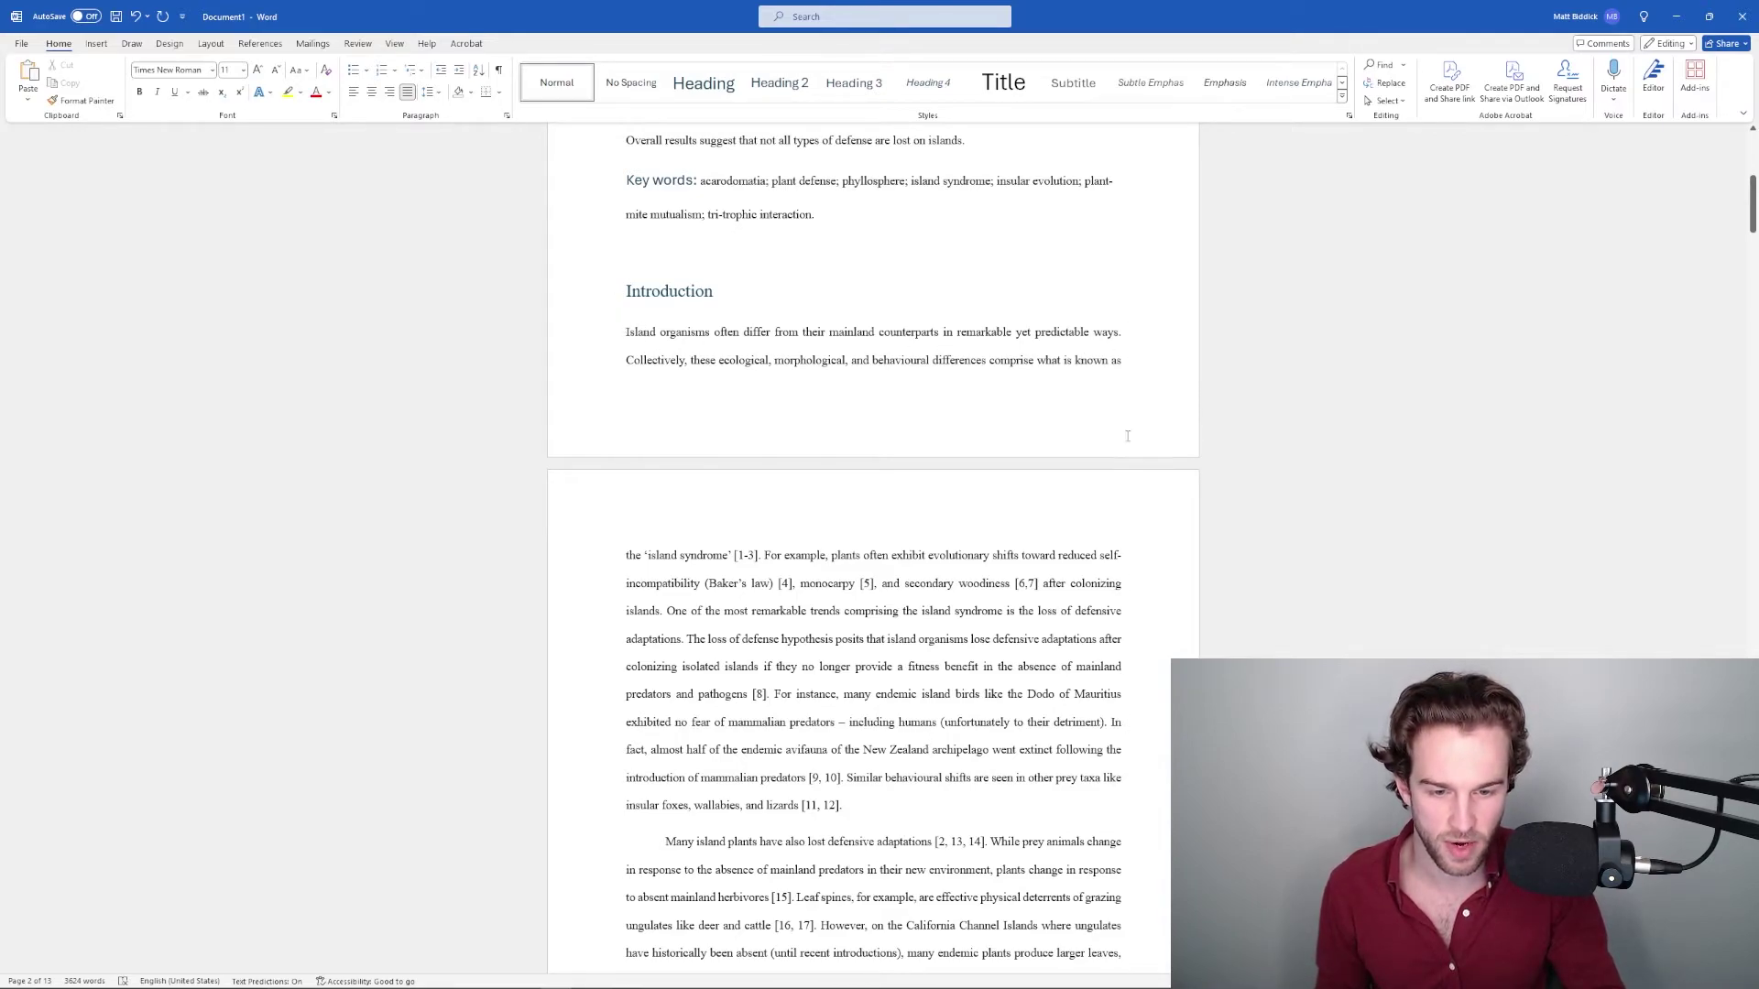
pyautogui.click(869, 360)
pyautogui.click(987, 360)
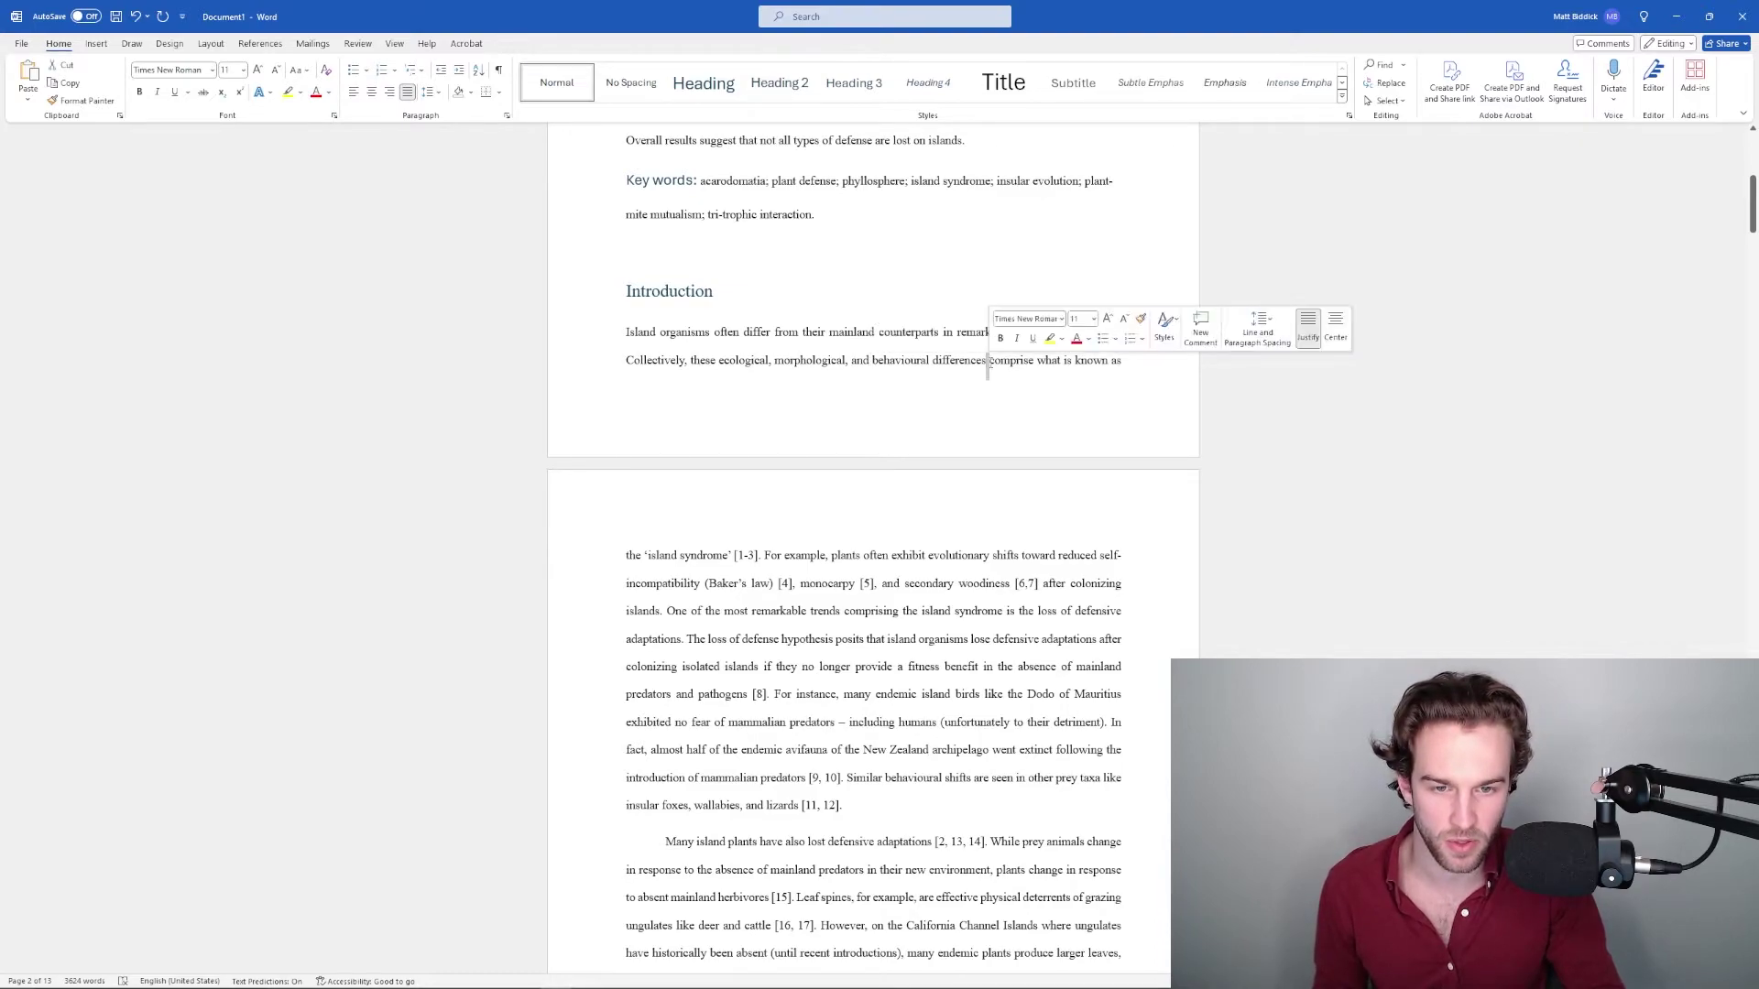
pyautogui.click(931, 360)
pyautogui.click(1036, 360)
pyautogui.click(1061, 360)
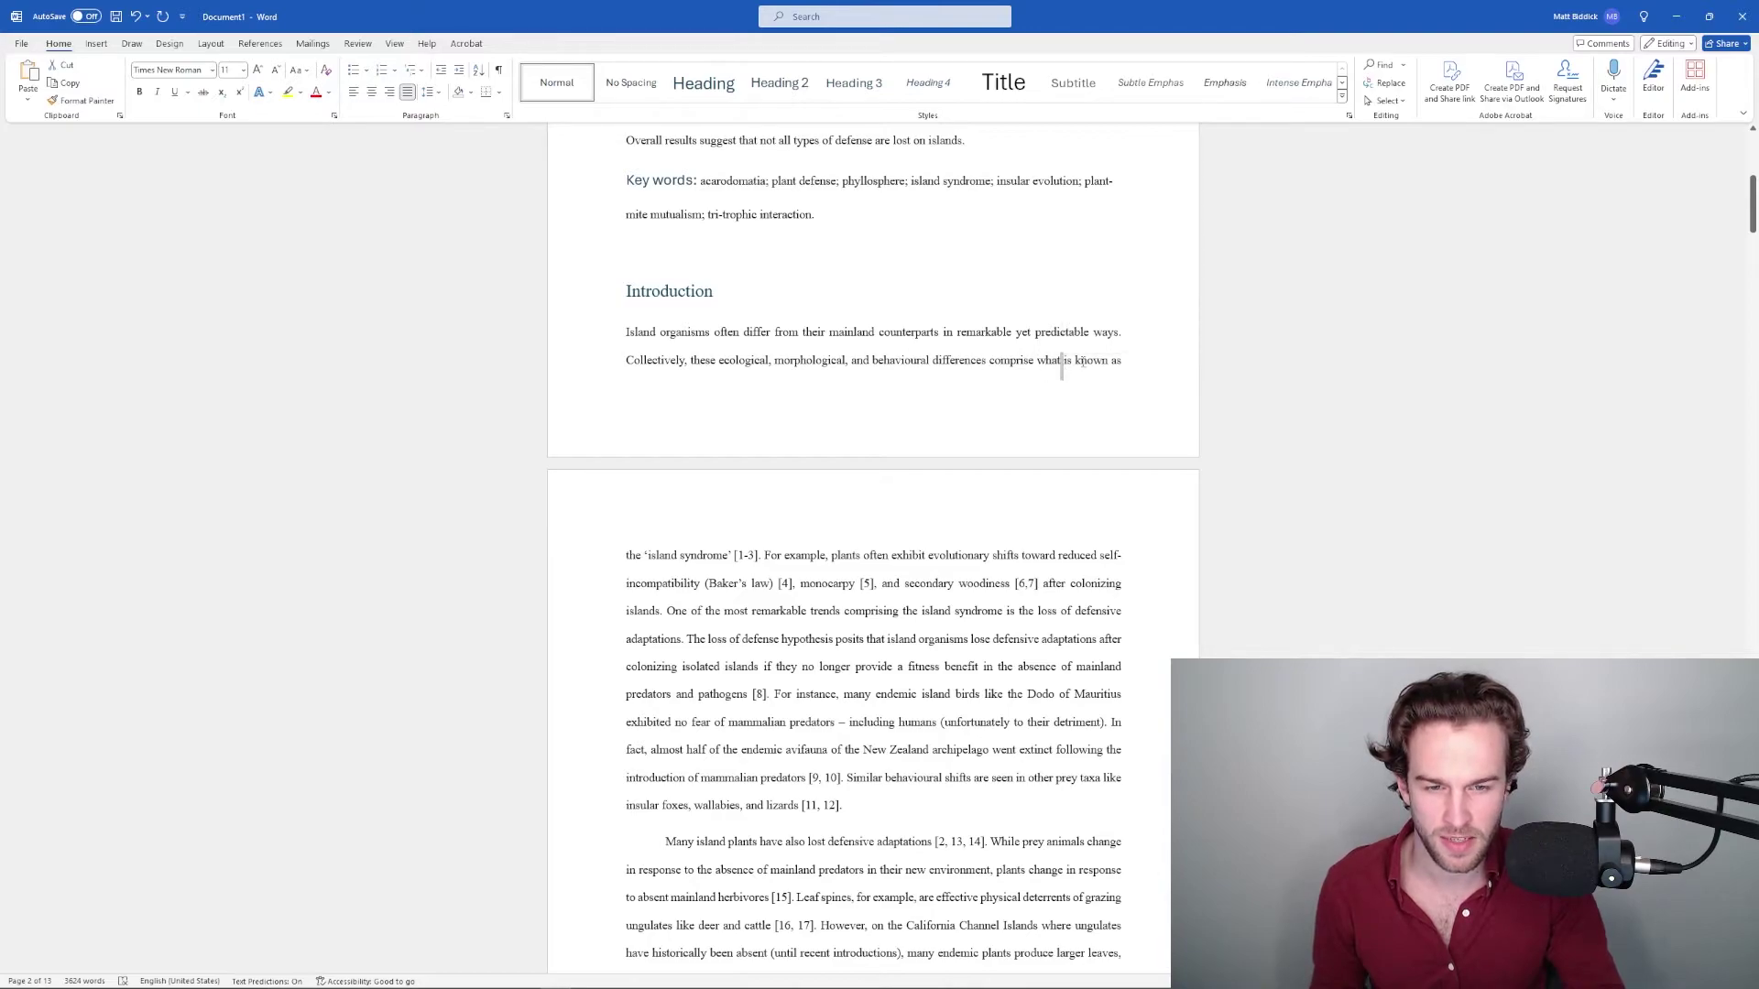
pyautogui.moveTo(670, 610); pyautogui.dragTo(1040, 639)
pyautogui.click(958, 584)
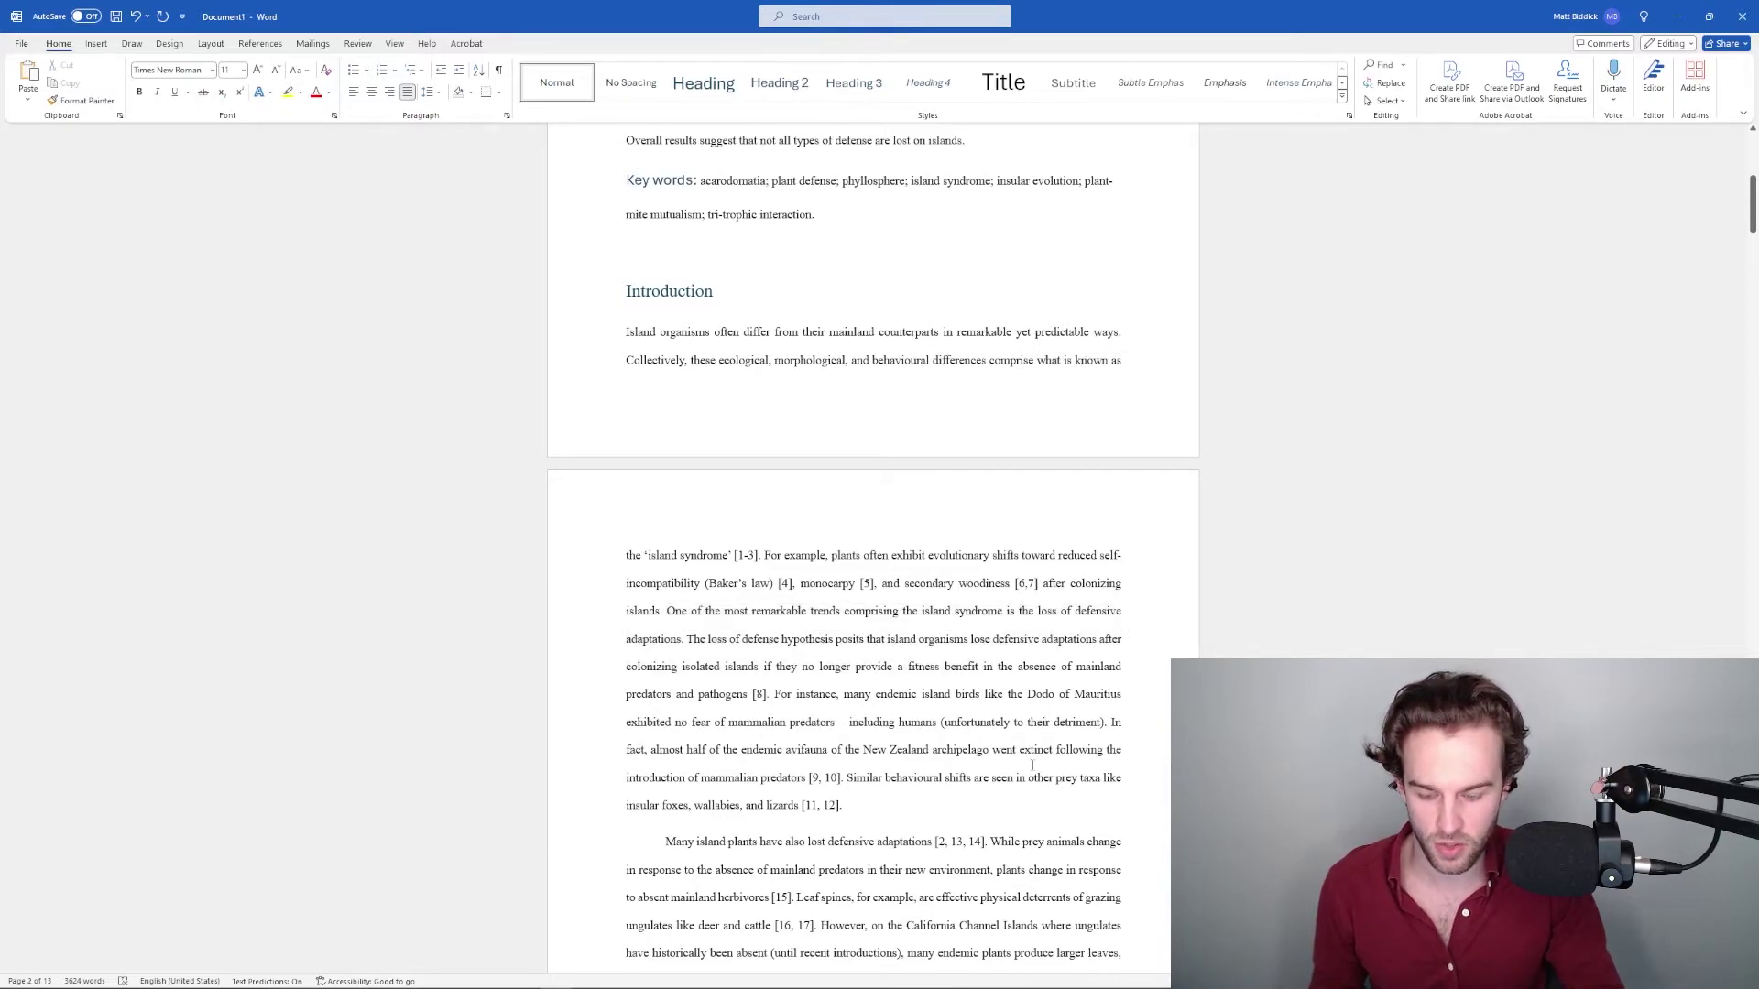
# Left-align the text of the whole document
pyautogui.hotkey('ctrl', 'a')
pyautogui.hotkey('ctrl', 'l')
pyautogui.click(1040, 646)
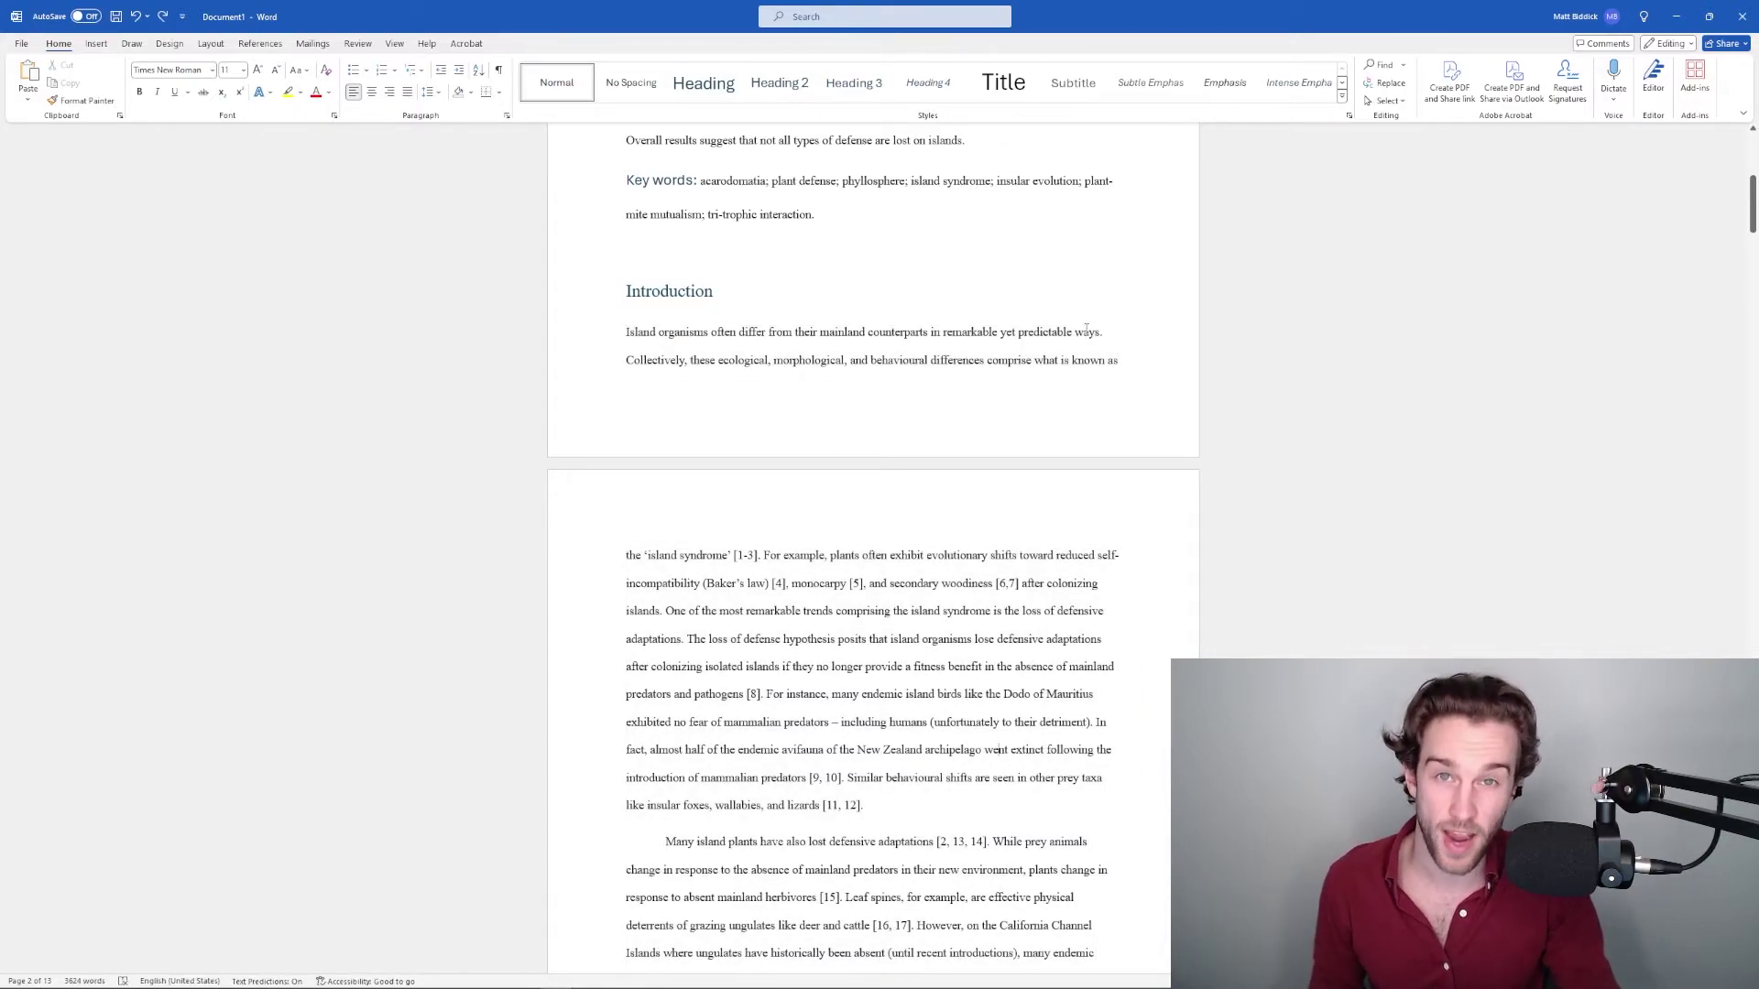
pyautogui.scroll(-5, 1061, 637)
pyautogui.scroll(5, 1061, 637)
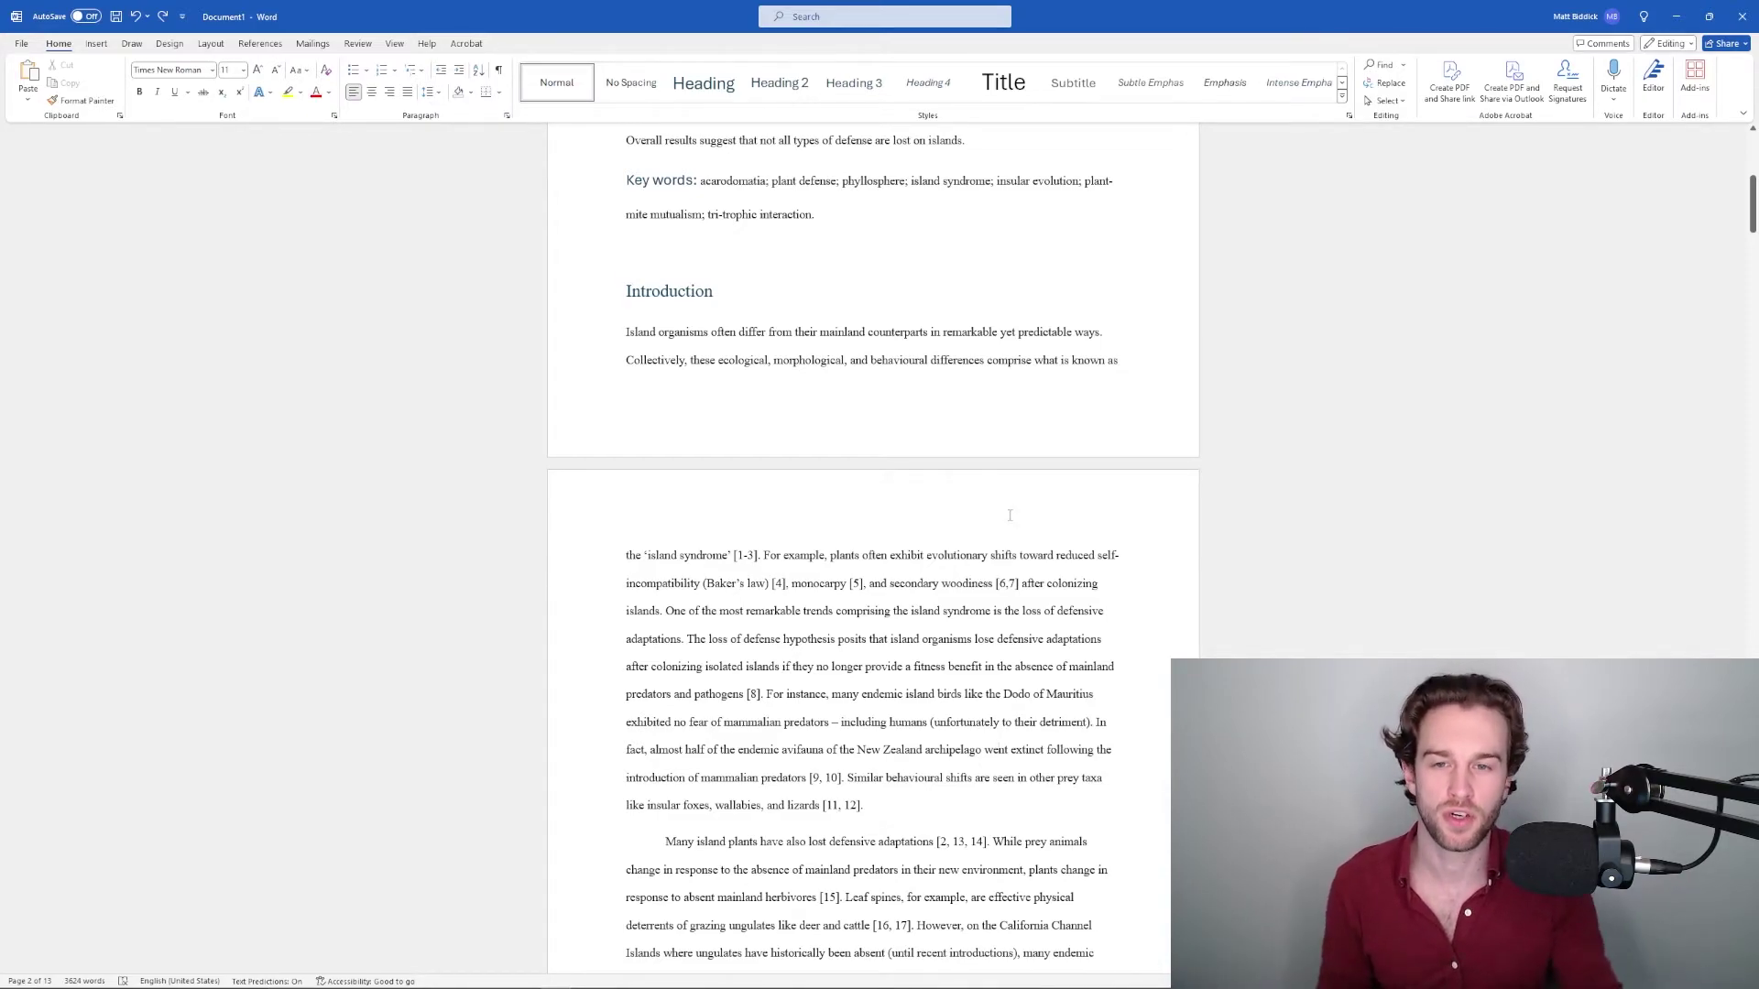
pyautogui.scroll(6, 1016, 515)
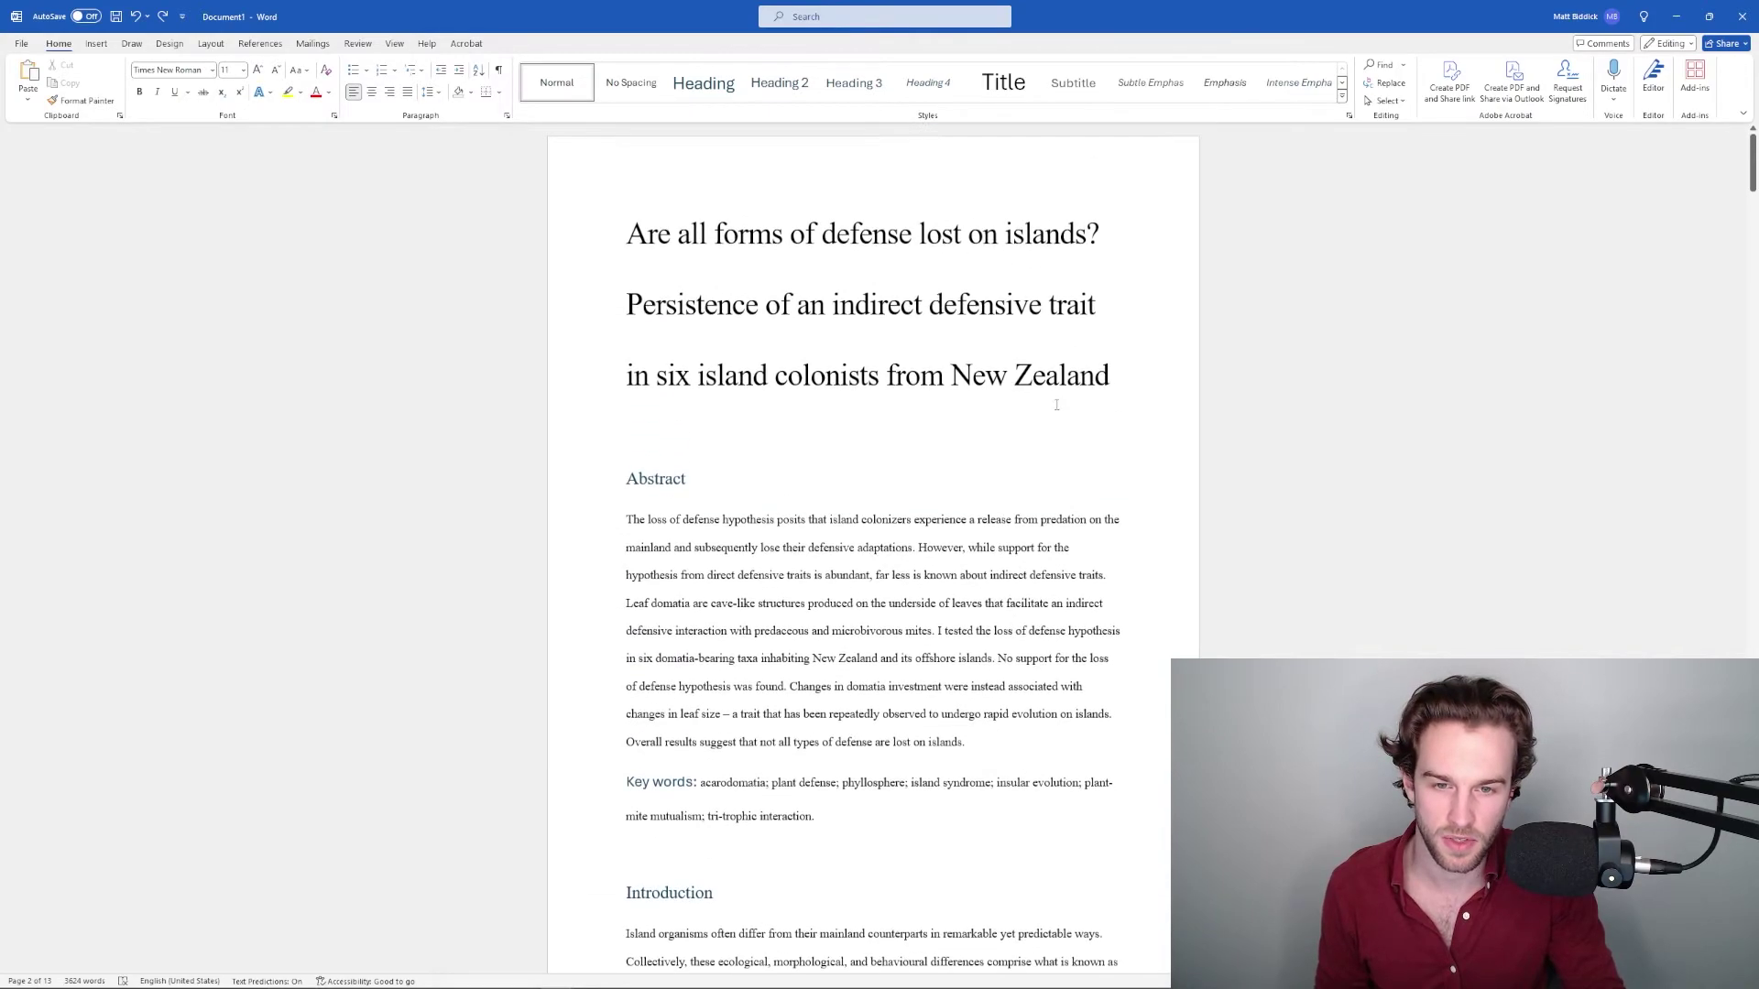
pyautogui.tripleClick(944, 355)
pyautogui.click(1014, 375)
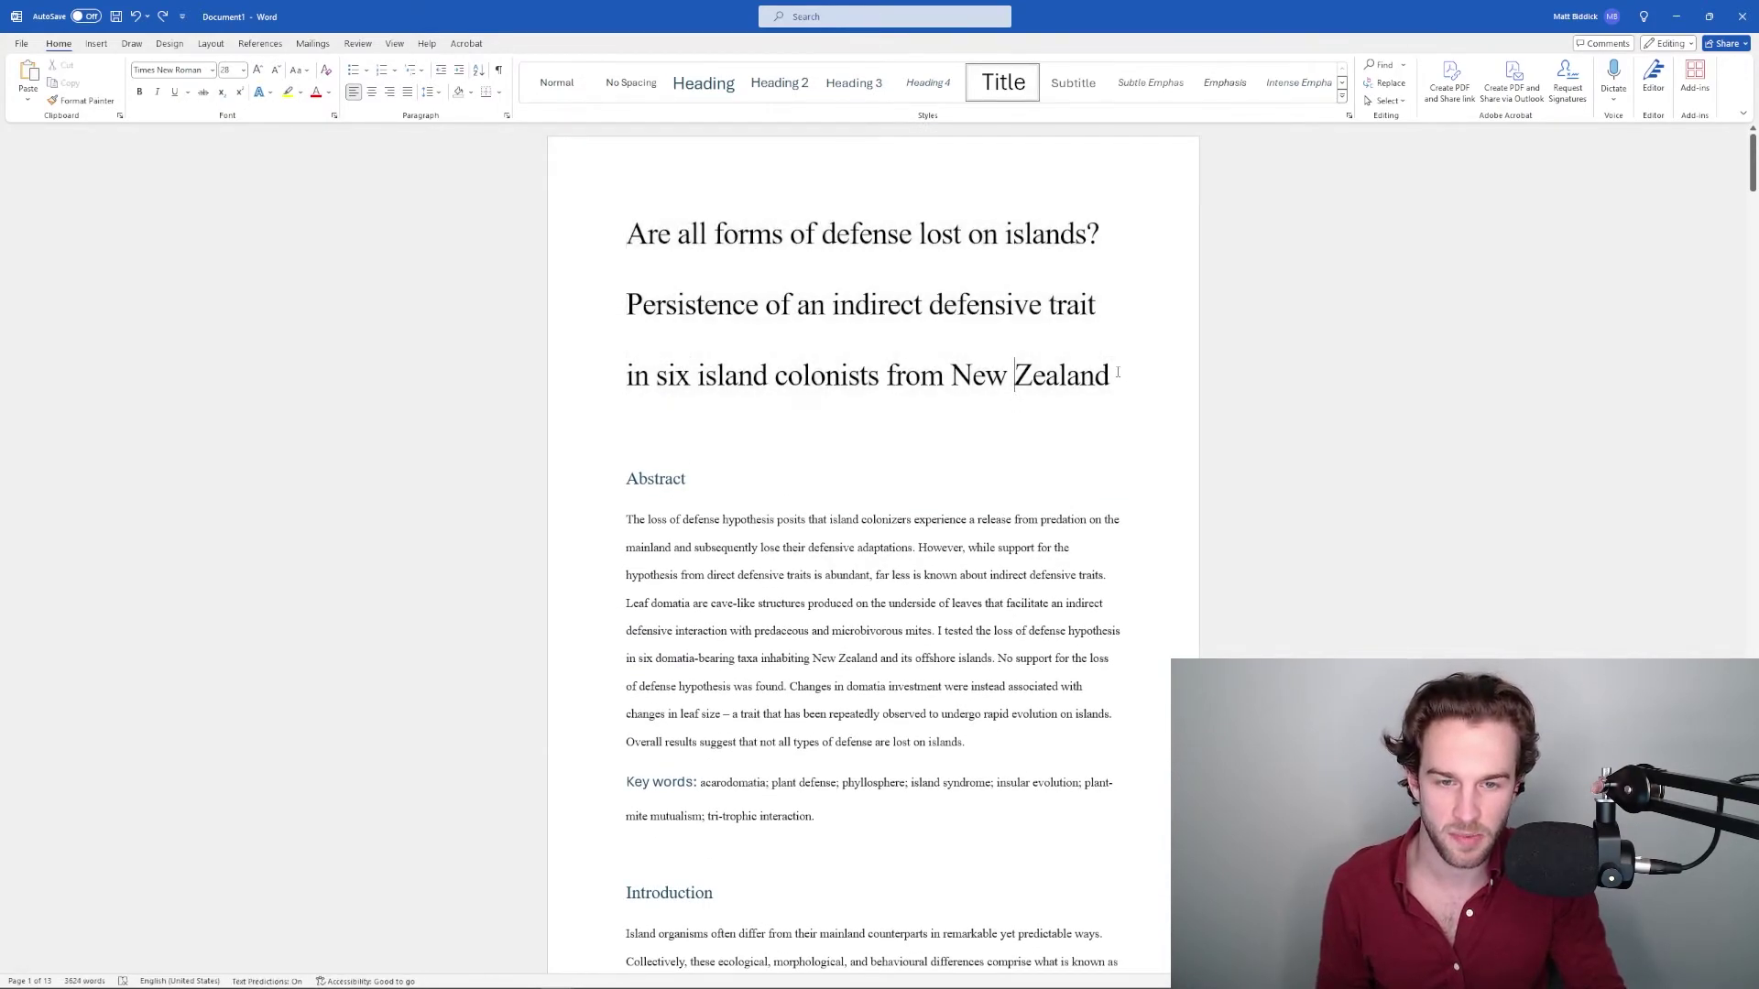
pyautogui.moveTo(636, 228); pyautogui.dragTo(1136, 394)
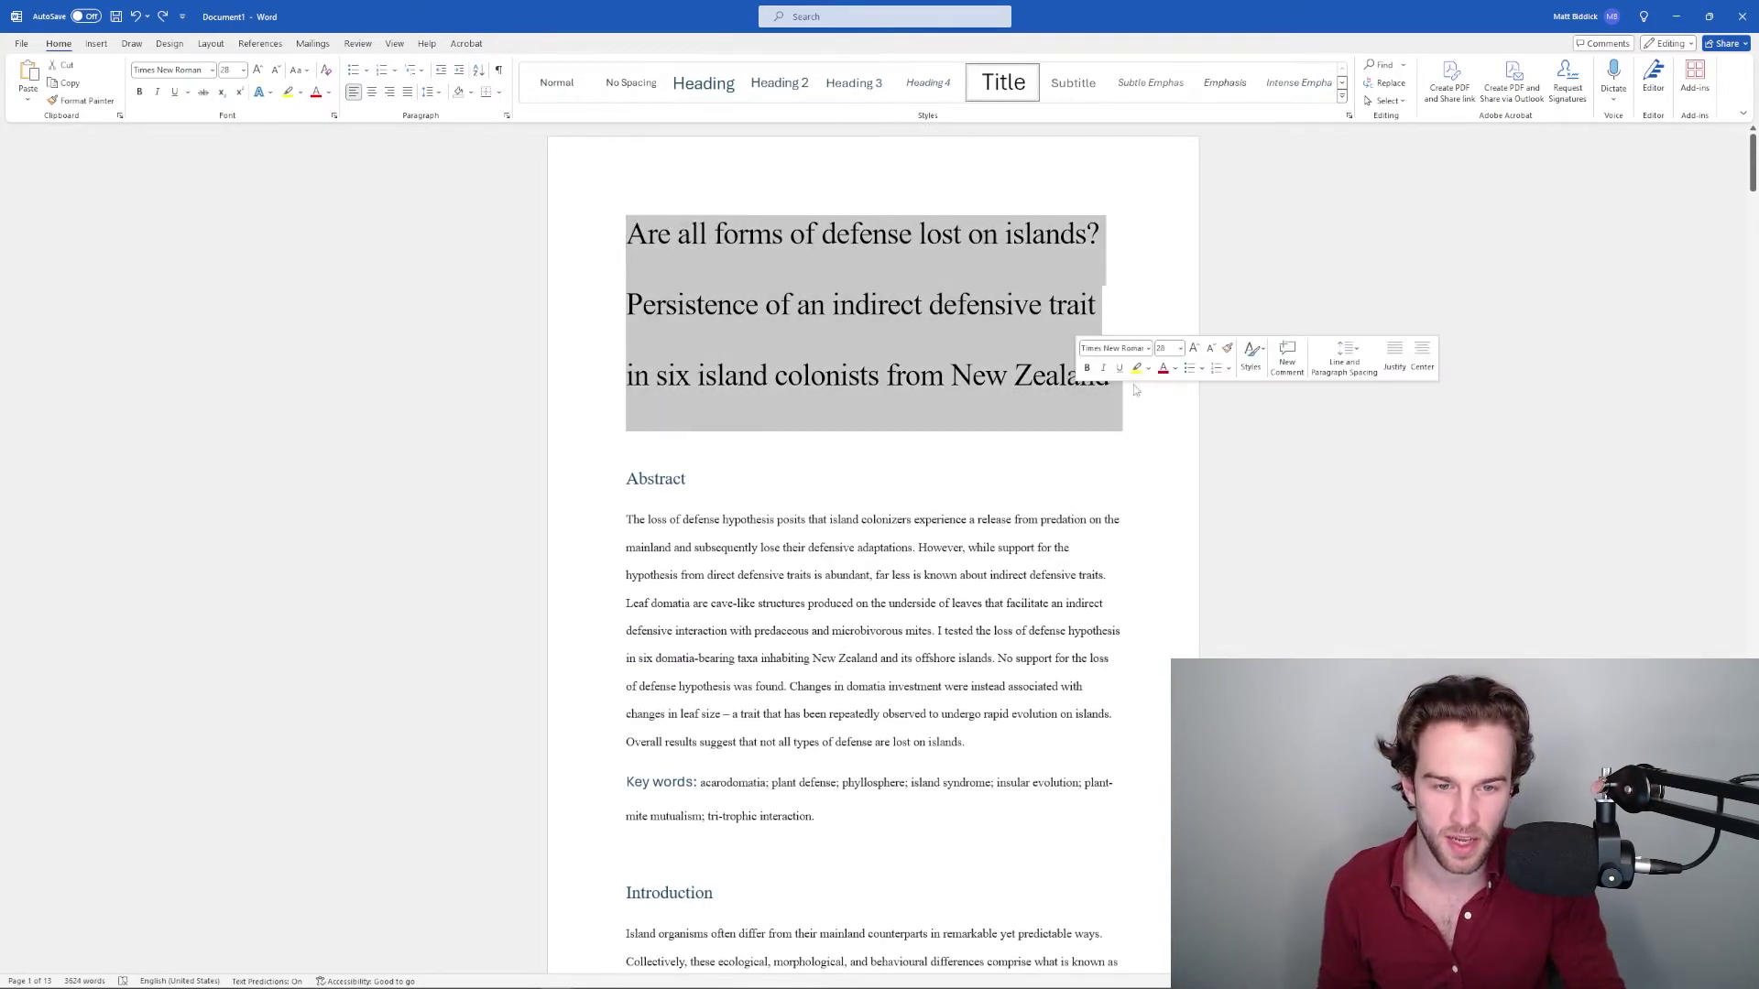
pyautogui.click(1141, 398)
# Add the running title "Loss of defense in plants" to the page header
pyautogui.scroll(-3, 1119, 520)
pyautogui.scroll(-5, 1120, 520)
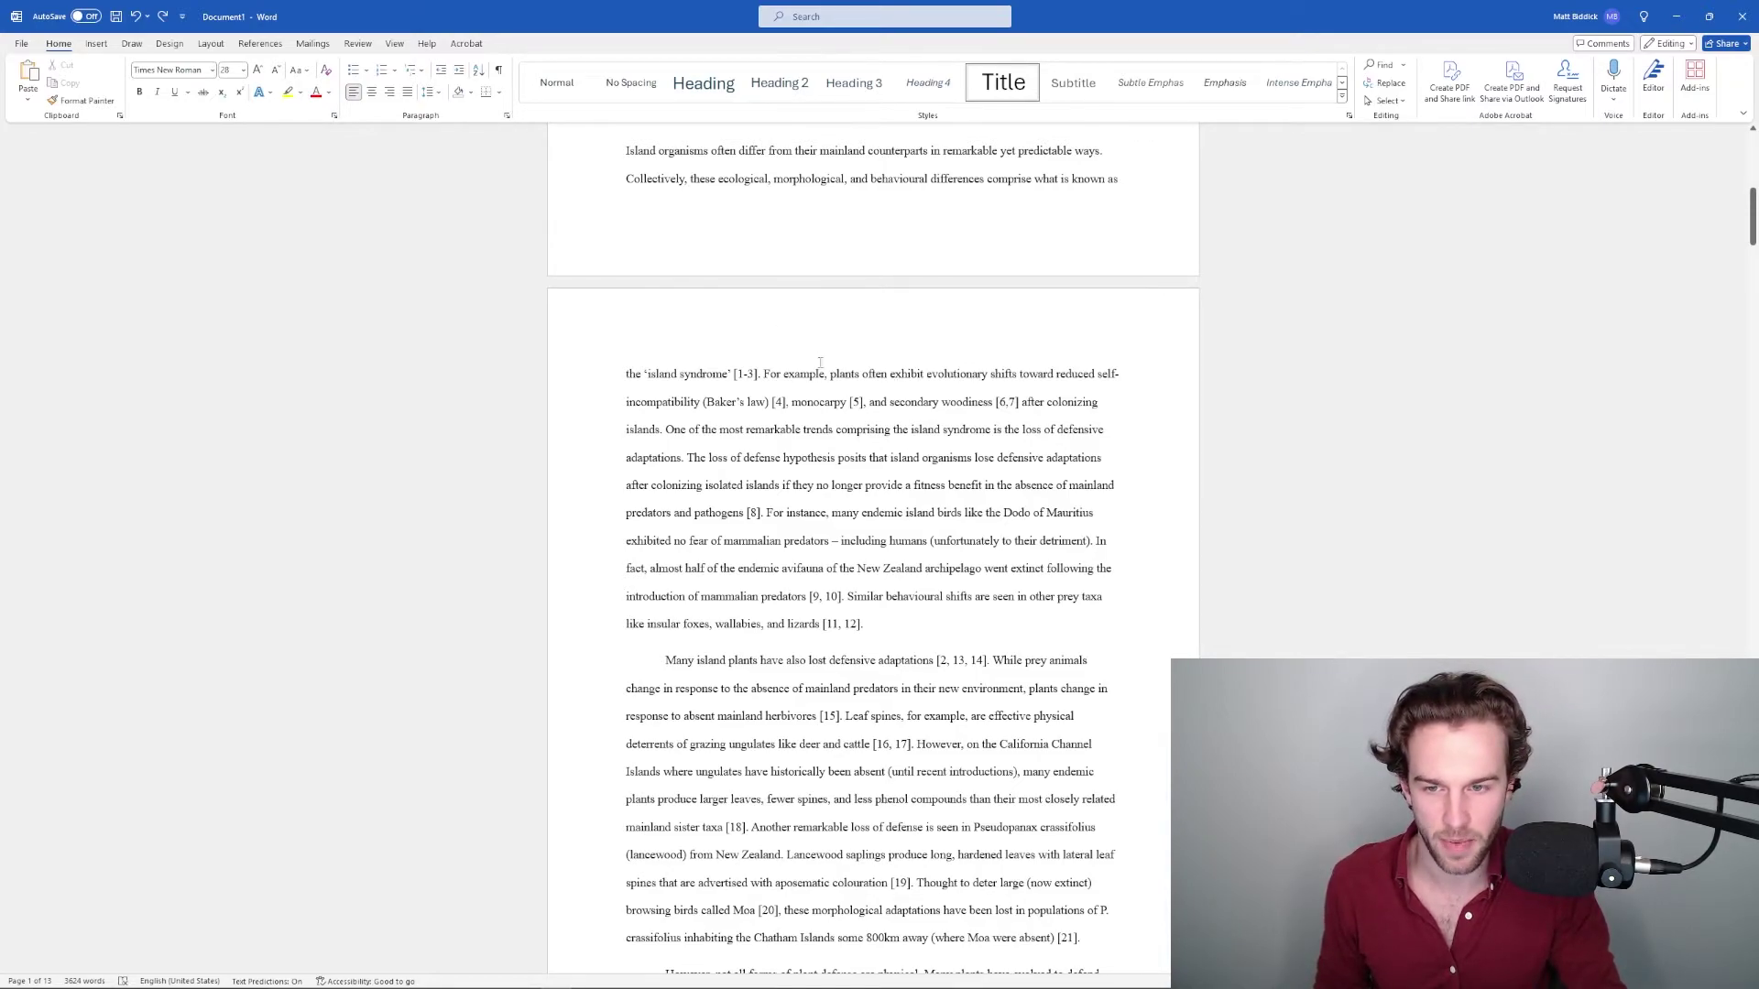
pyautogui.doubleClick(838, 321)
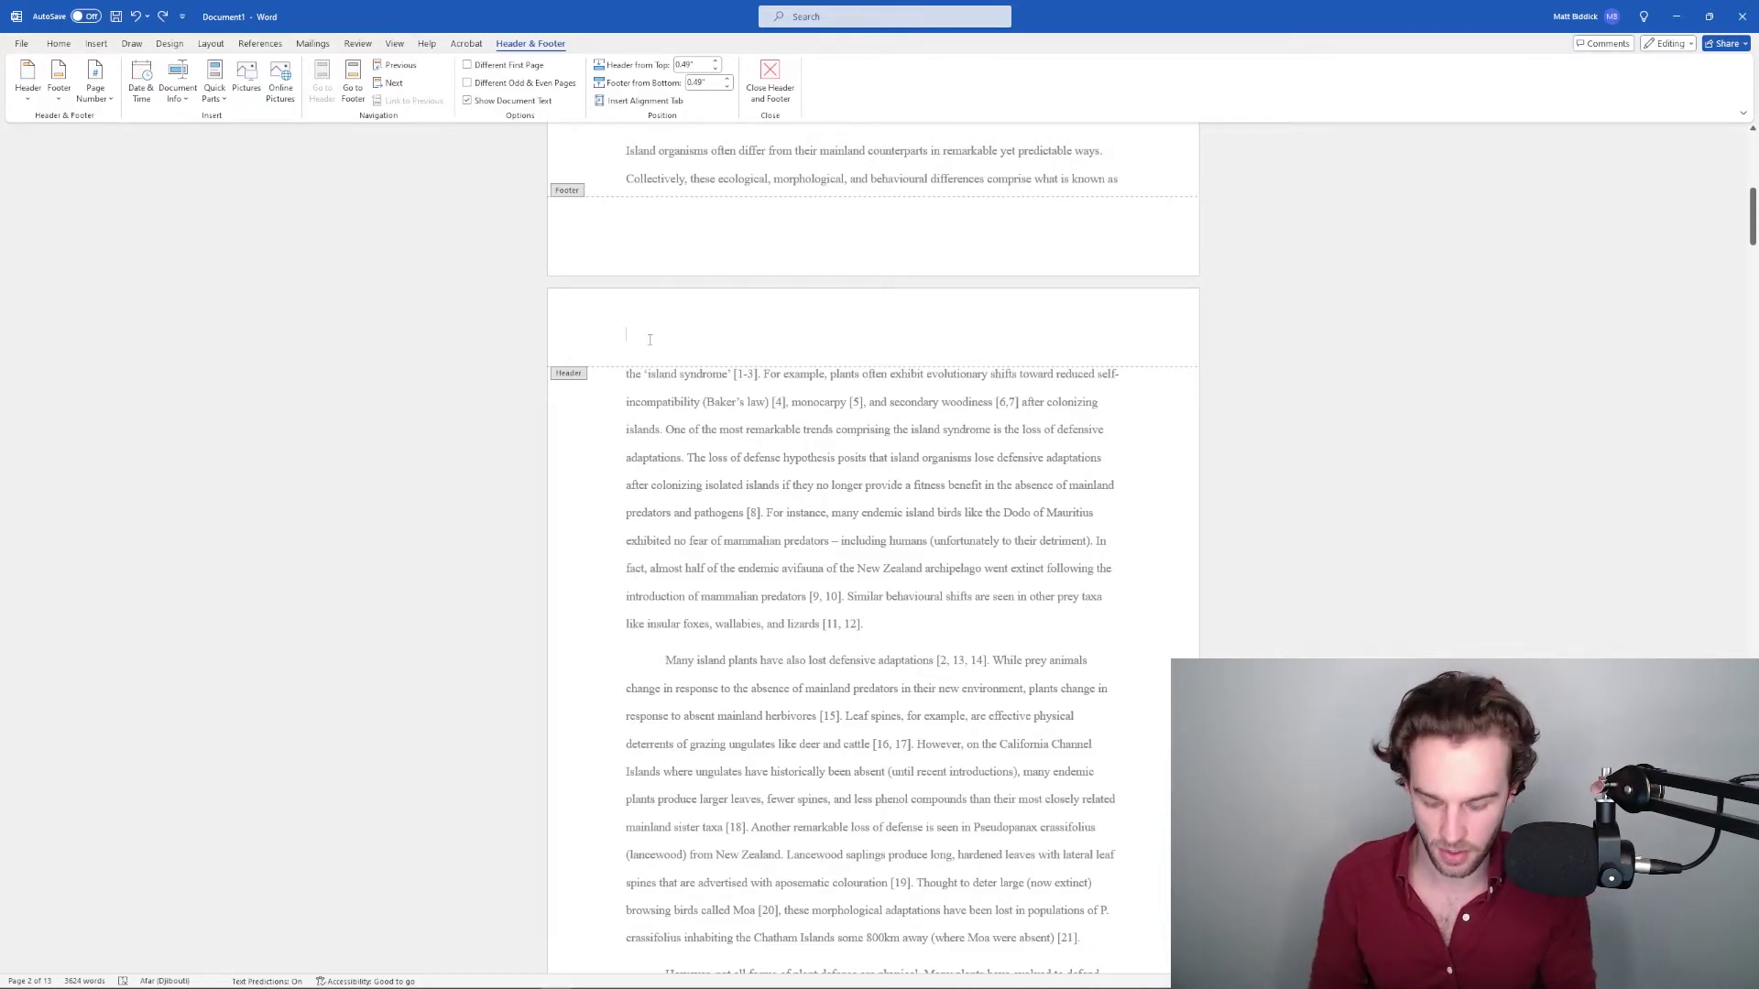
pyautogui.write('L')
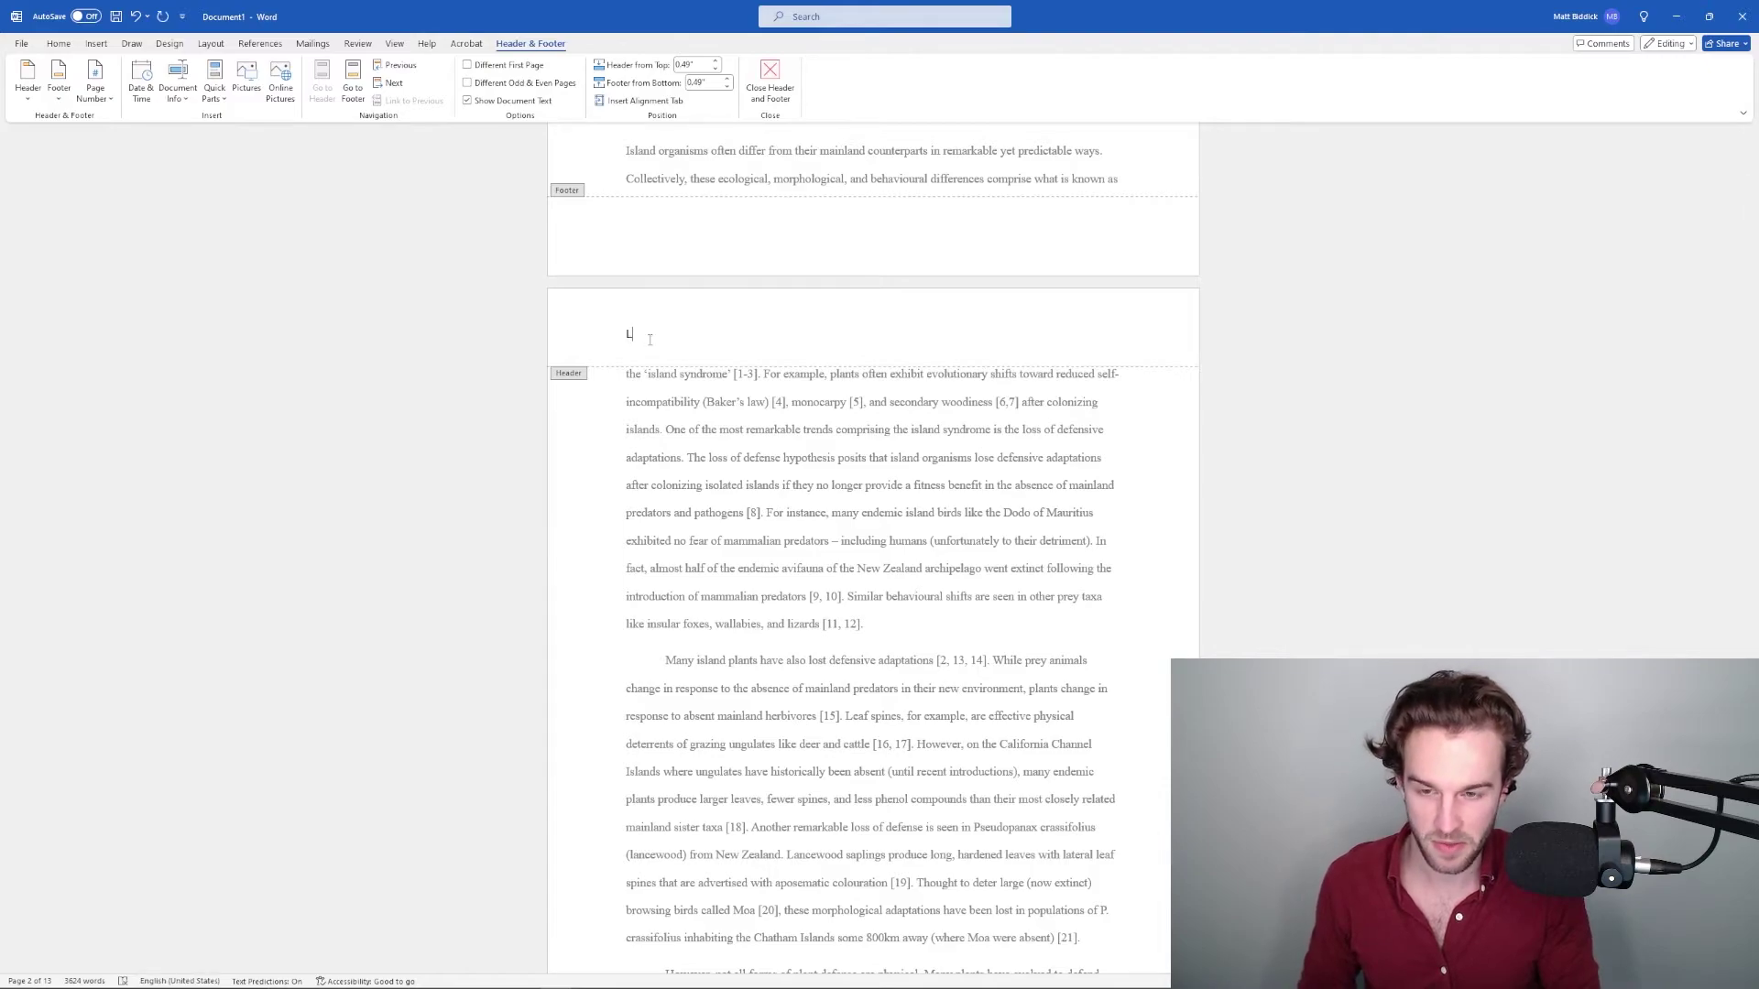
pyautogui.write('nse in plants')
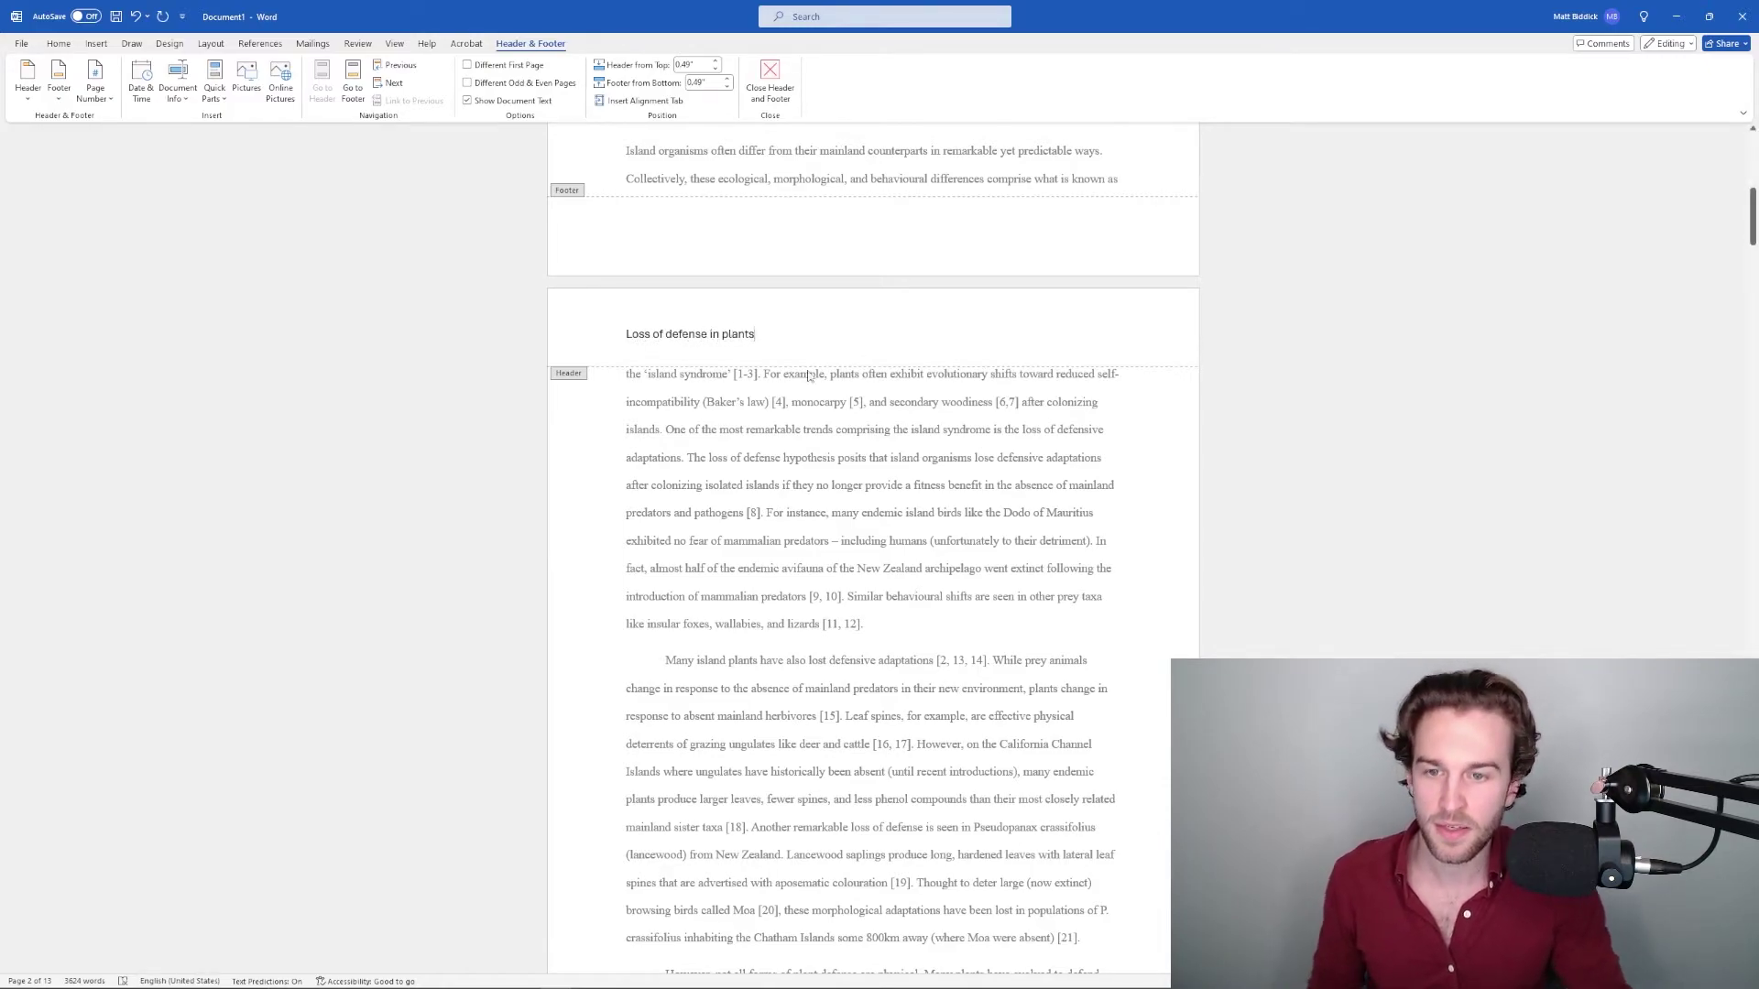
# Format the running title in the header as small caps and return to the body text
pyautogui.moveTo(768, 335); pyautogui.dragTo(624, 335)
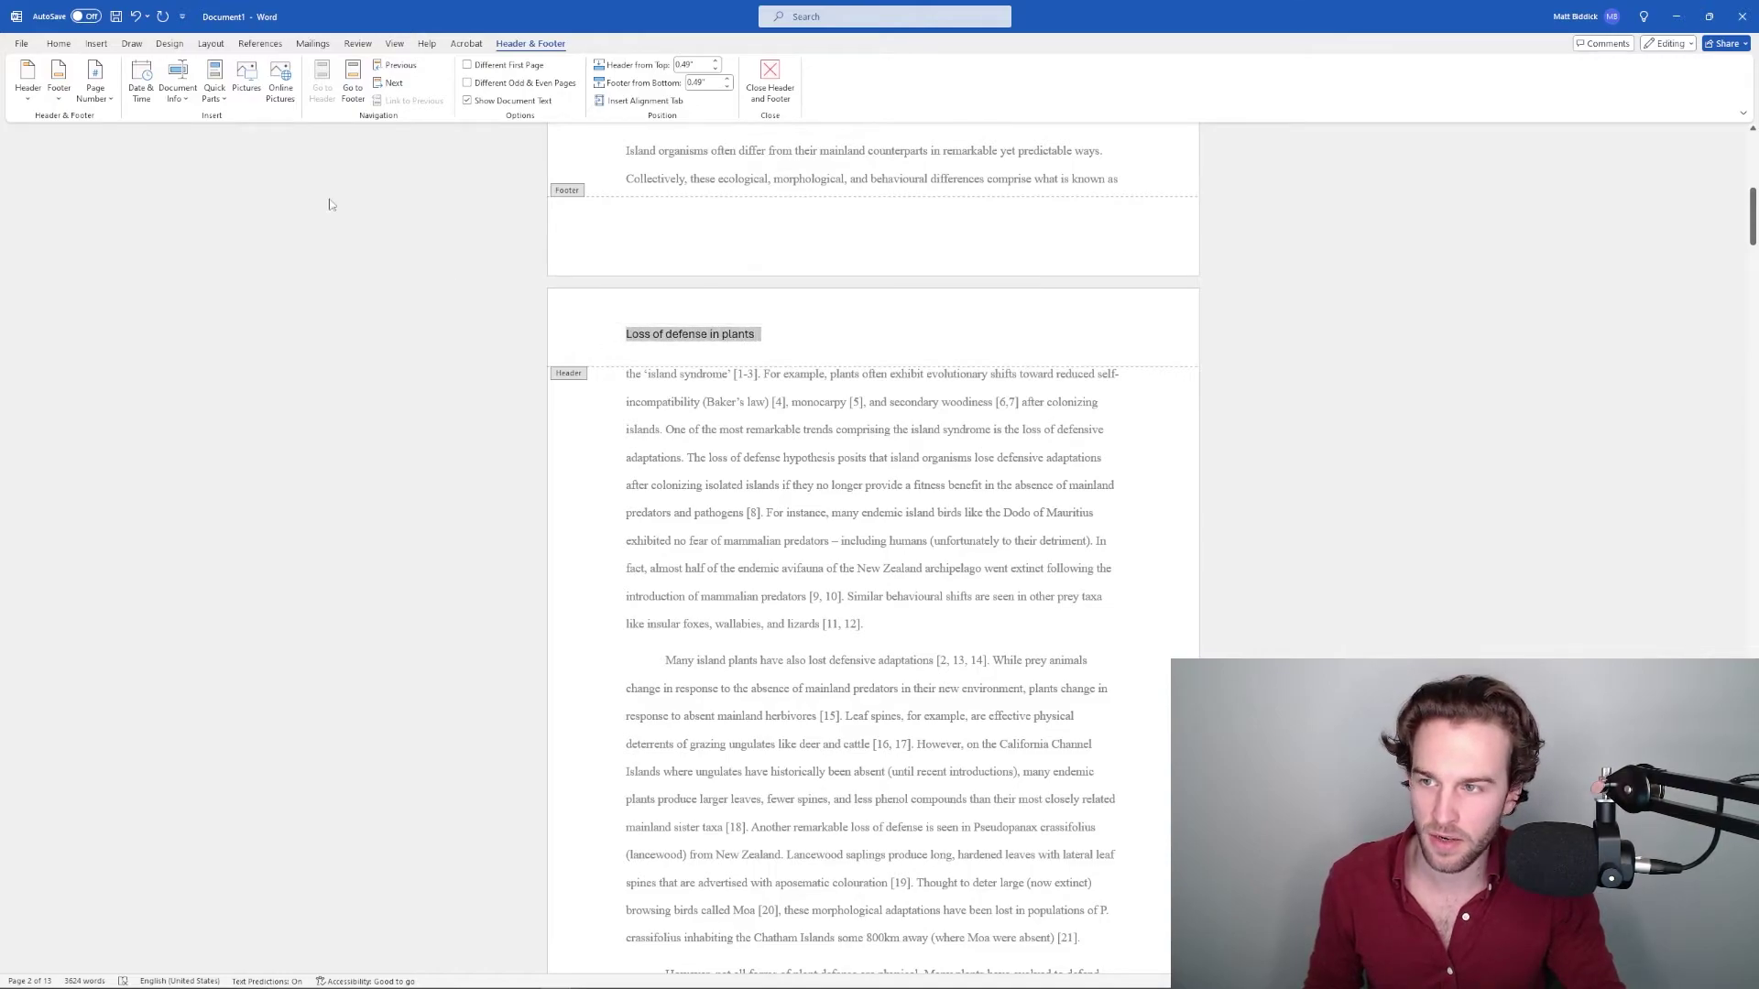
pyautogui.click(58, 43)
pyautogui.click(333, 115)
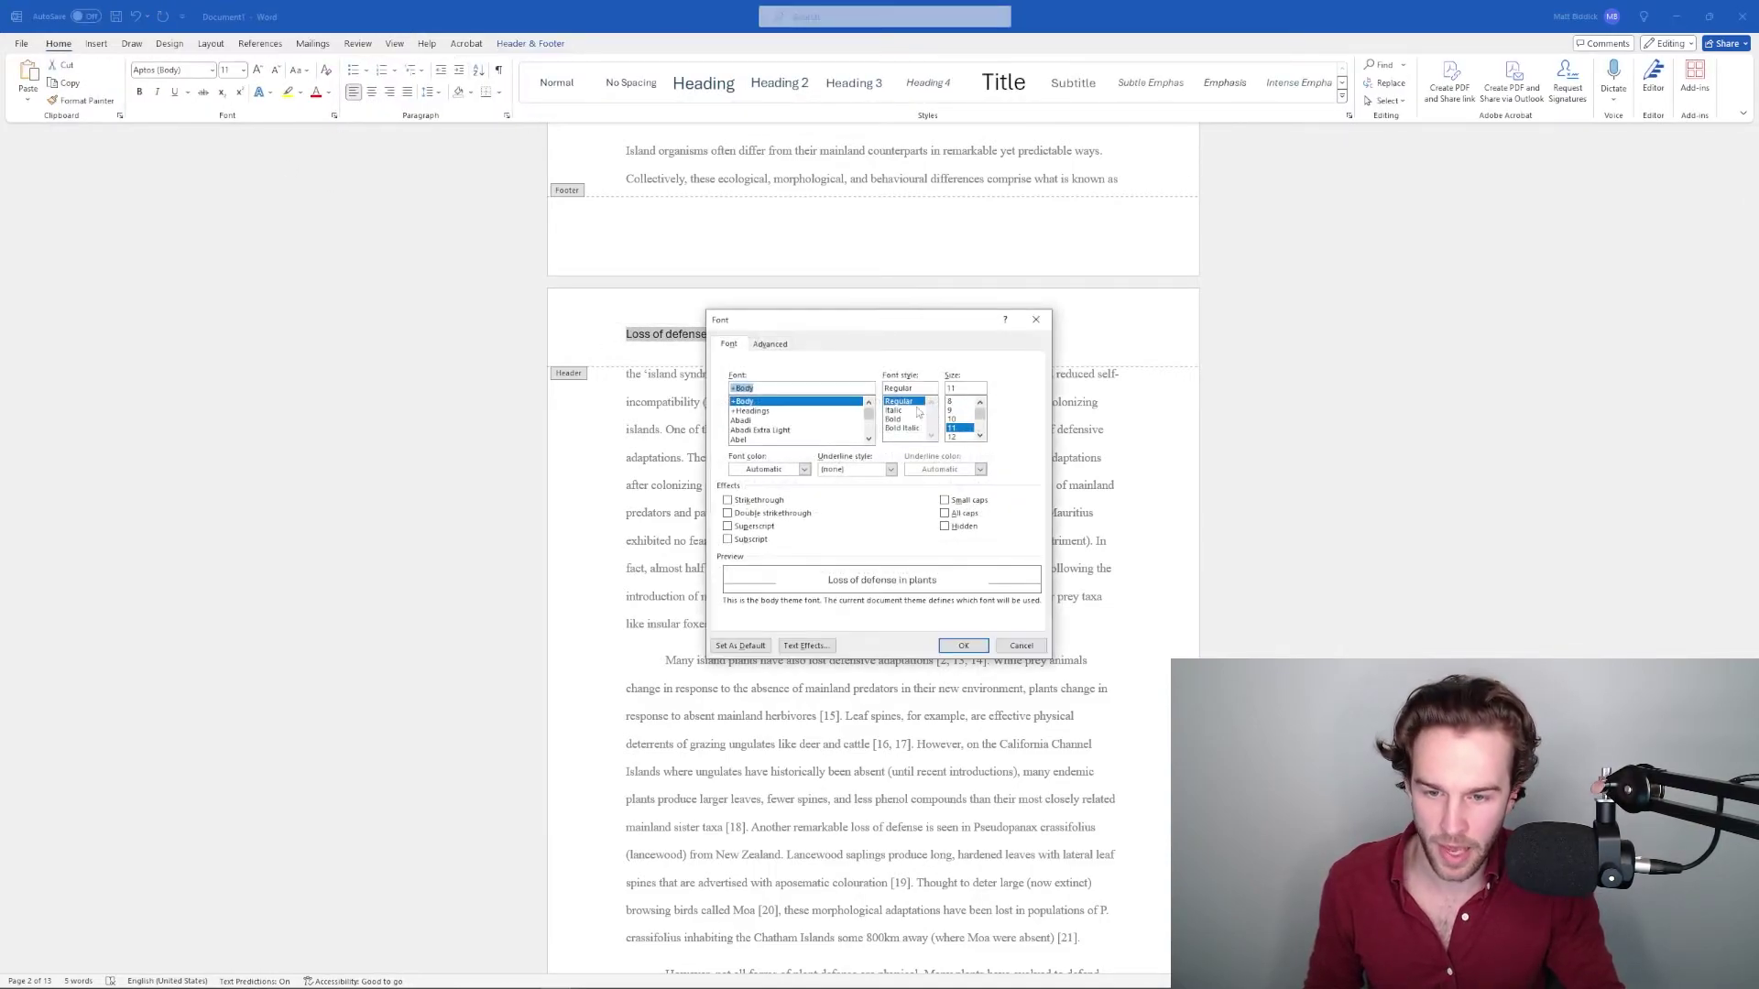
pyautogui.click(945, 500)
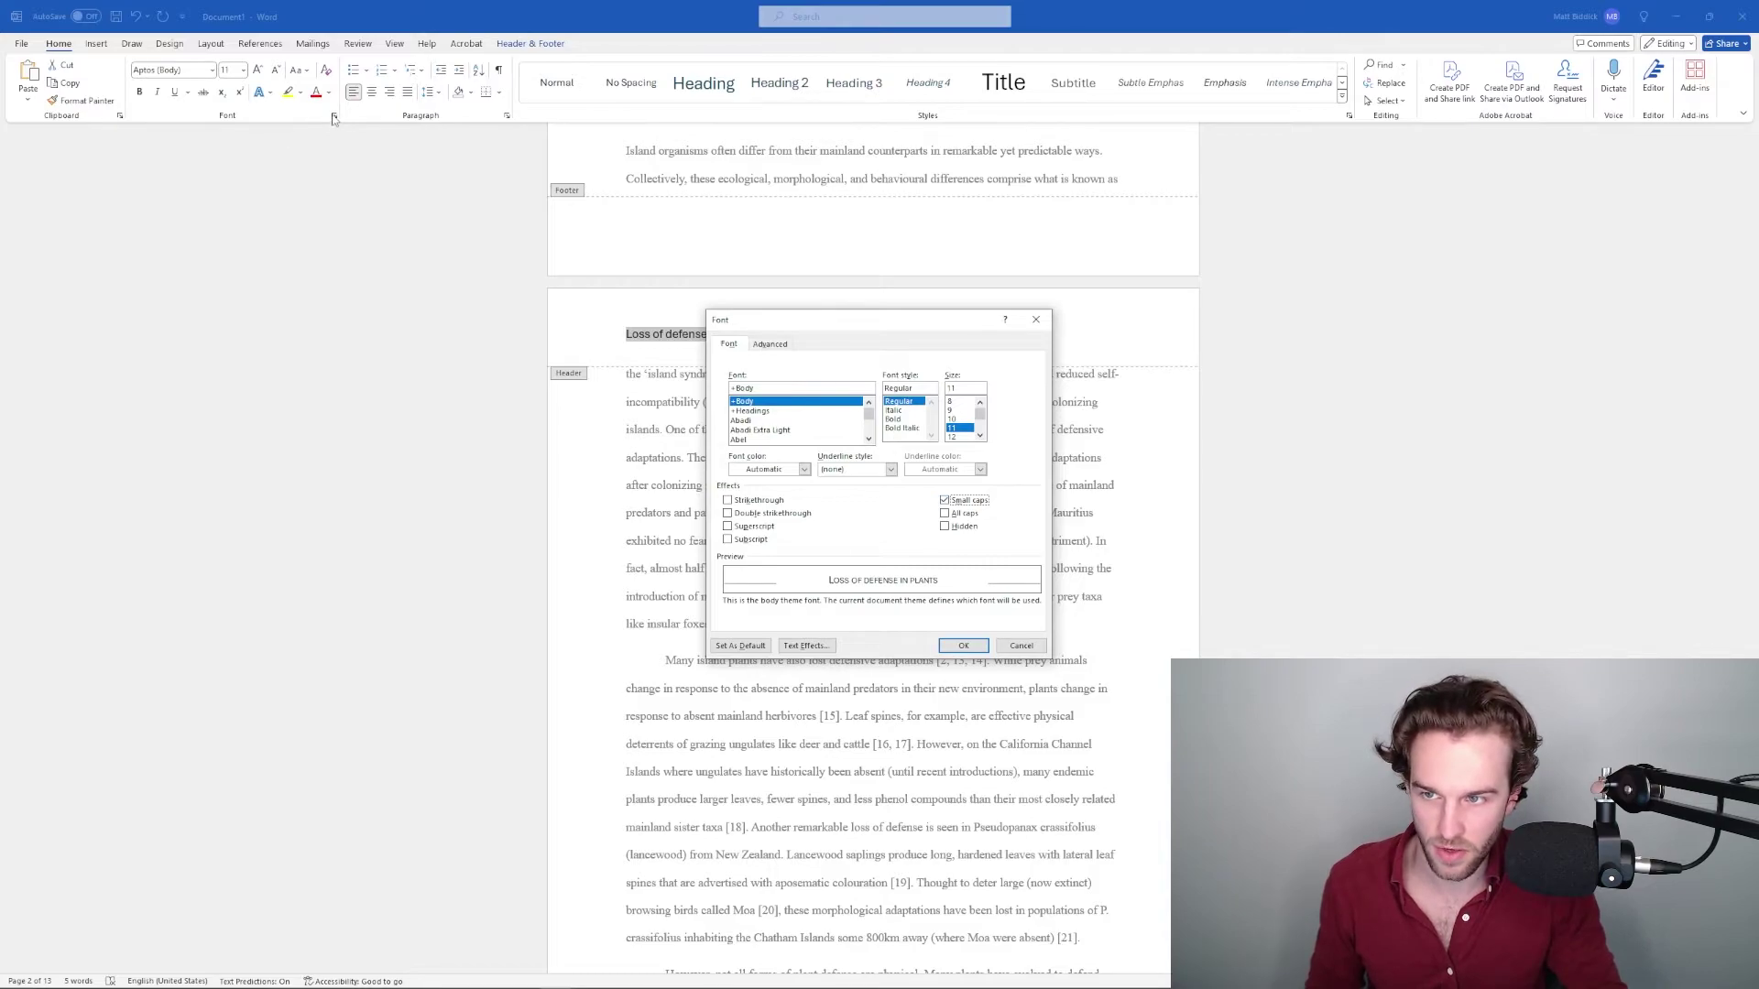
pyautogui.click(962, 646)
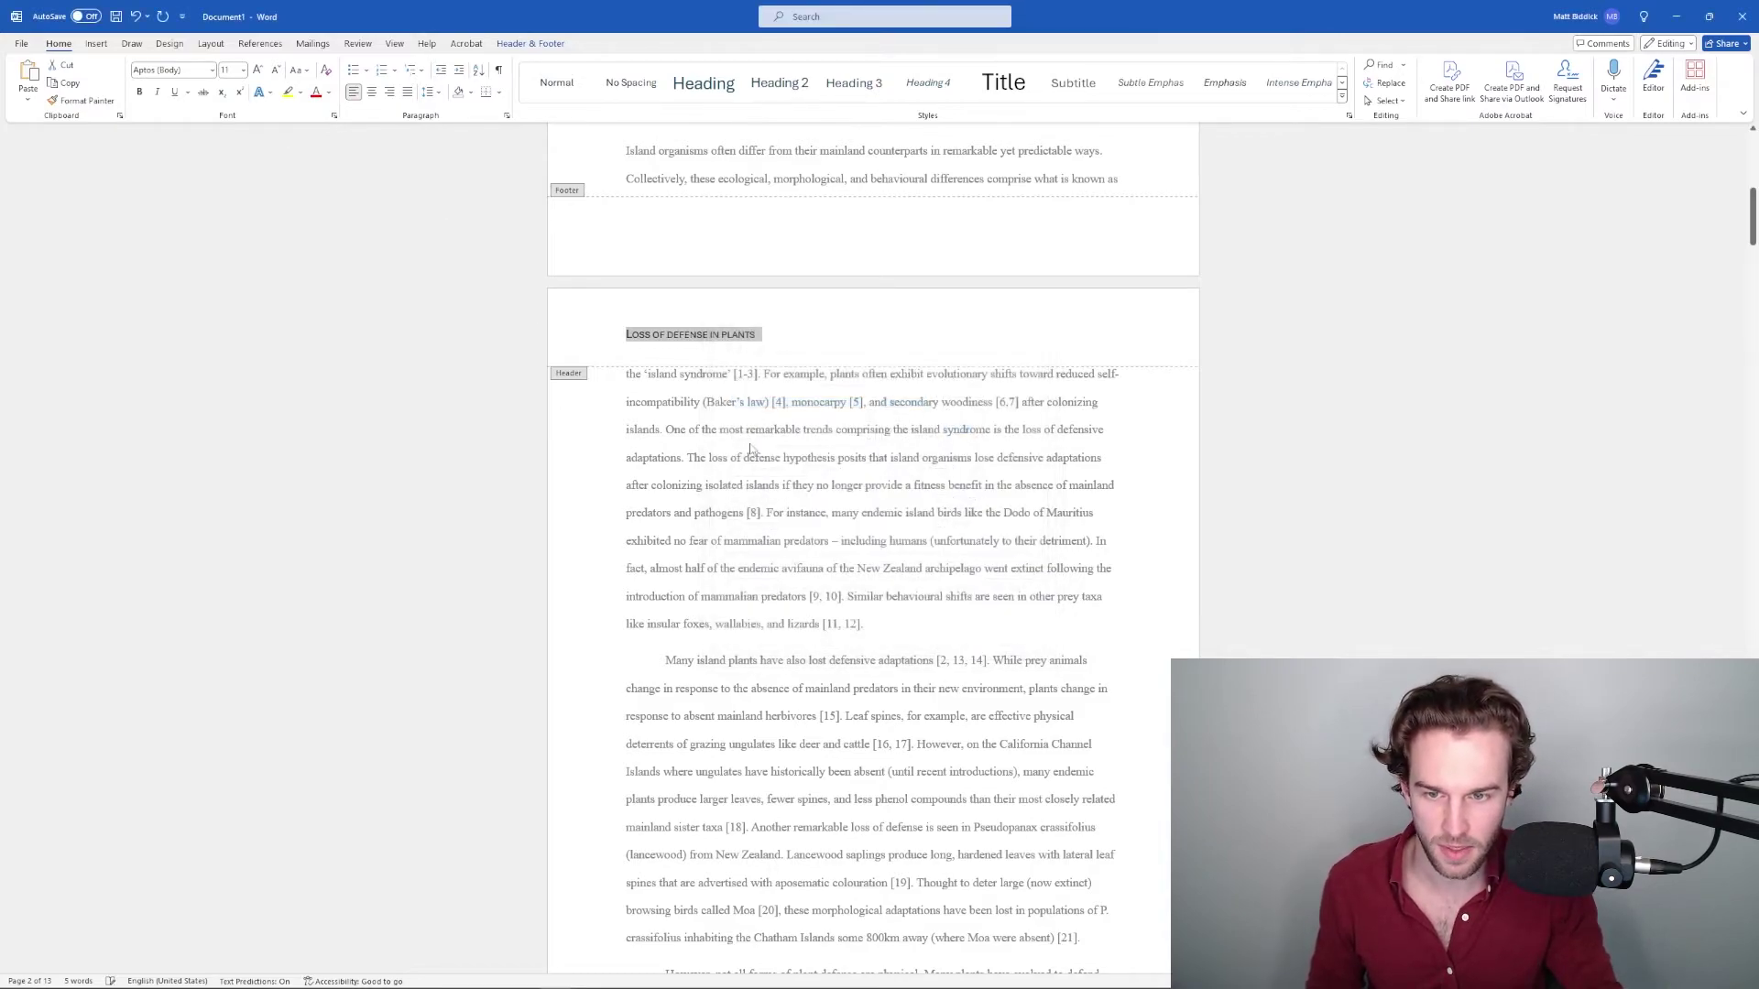
pyautogui.doubleClick(900, 627)
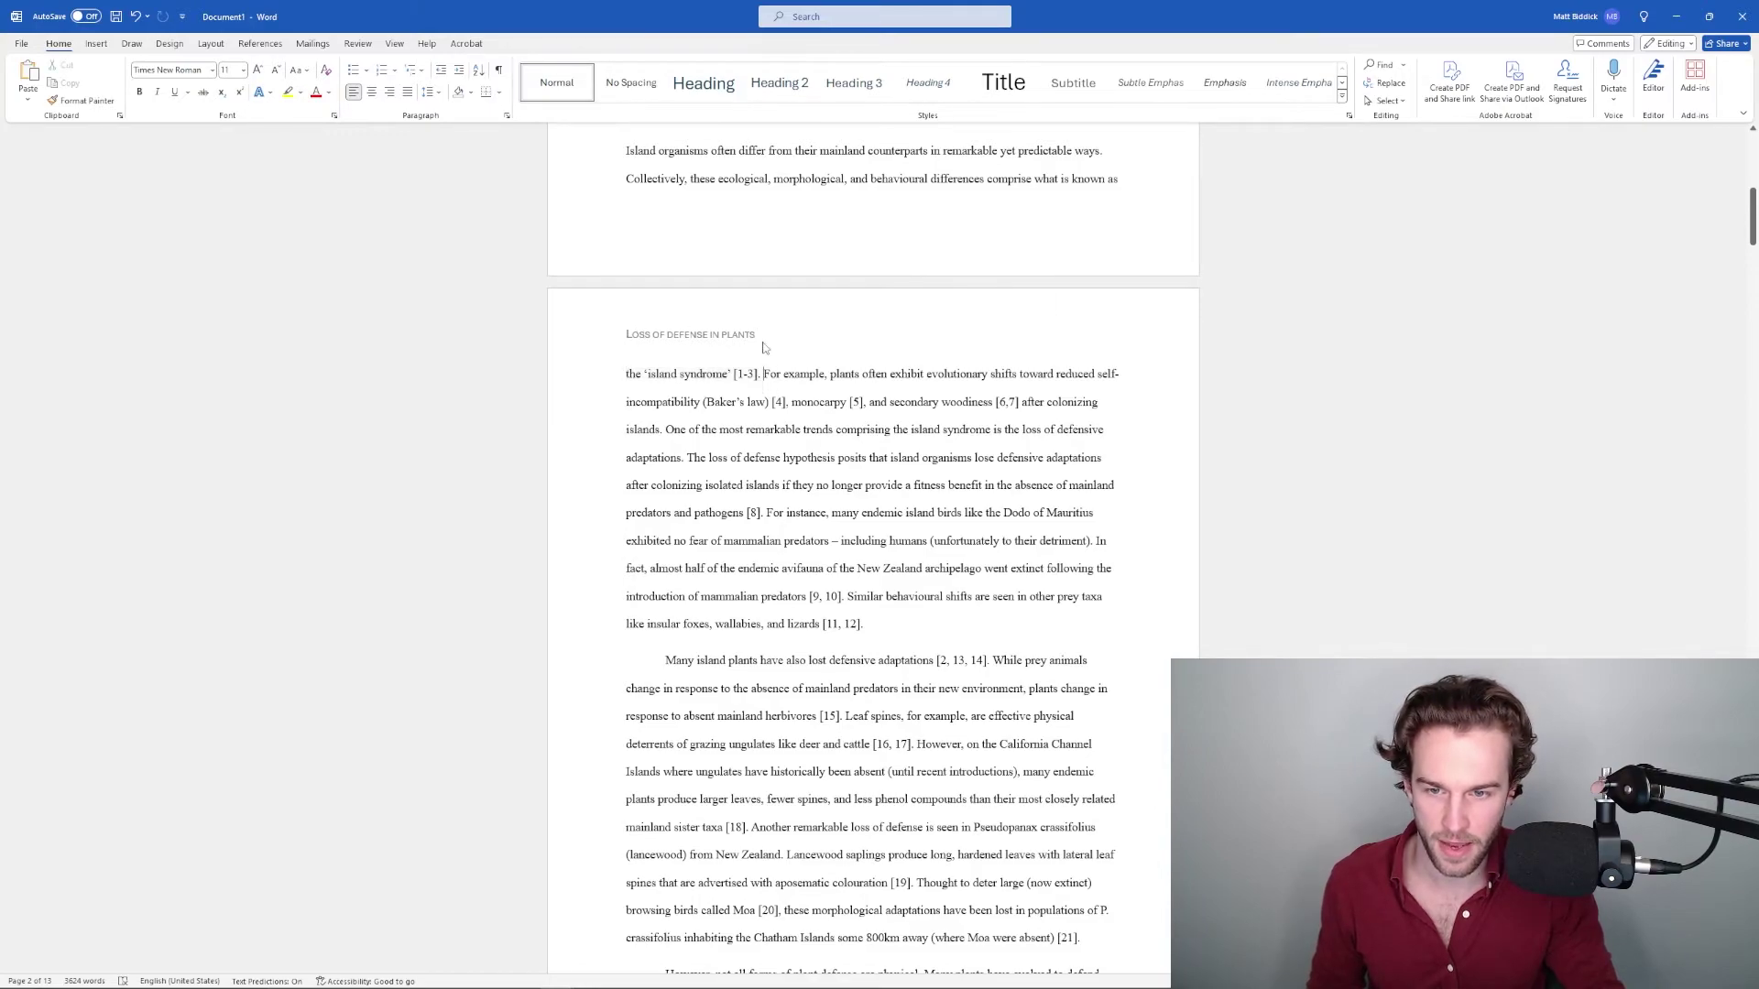
# Change the font of the running title in the page header to Times New Roman and return to the body text
pyautogui.doubleClick(591, 331)
pyautogui.click(58, 43)
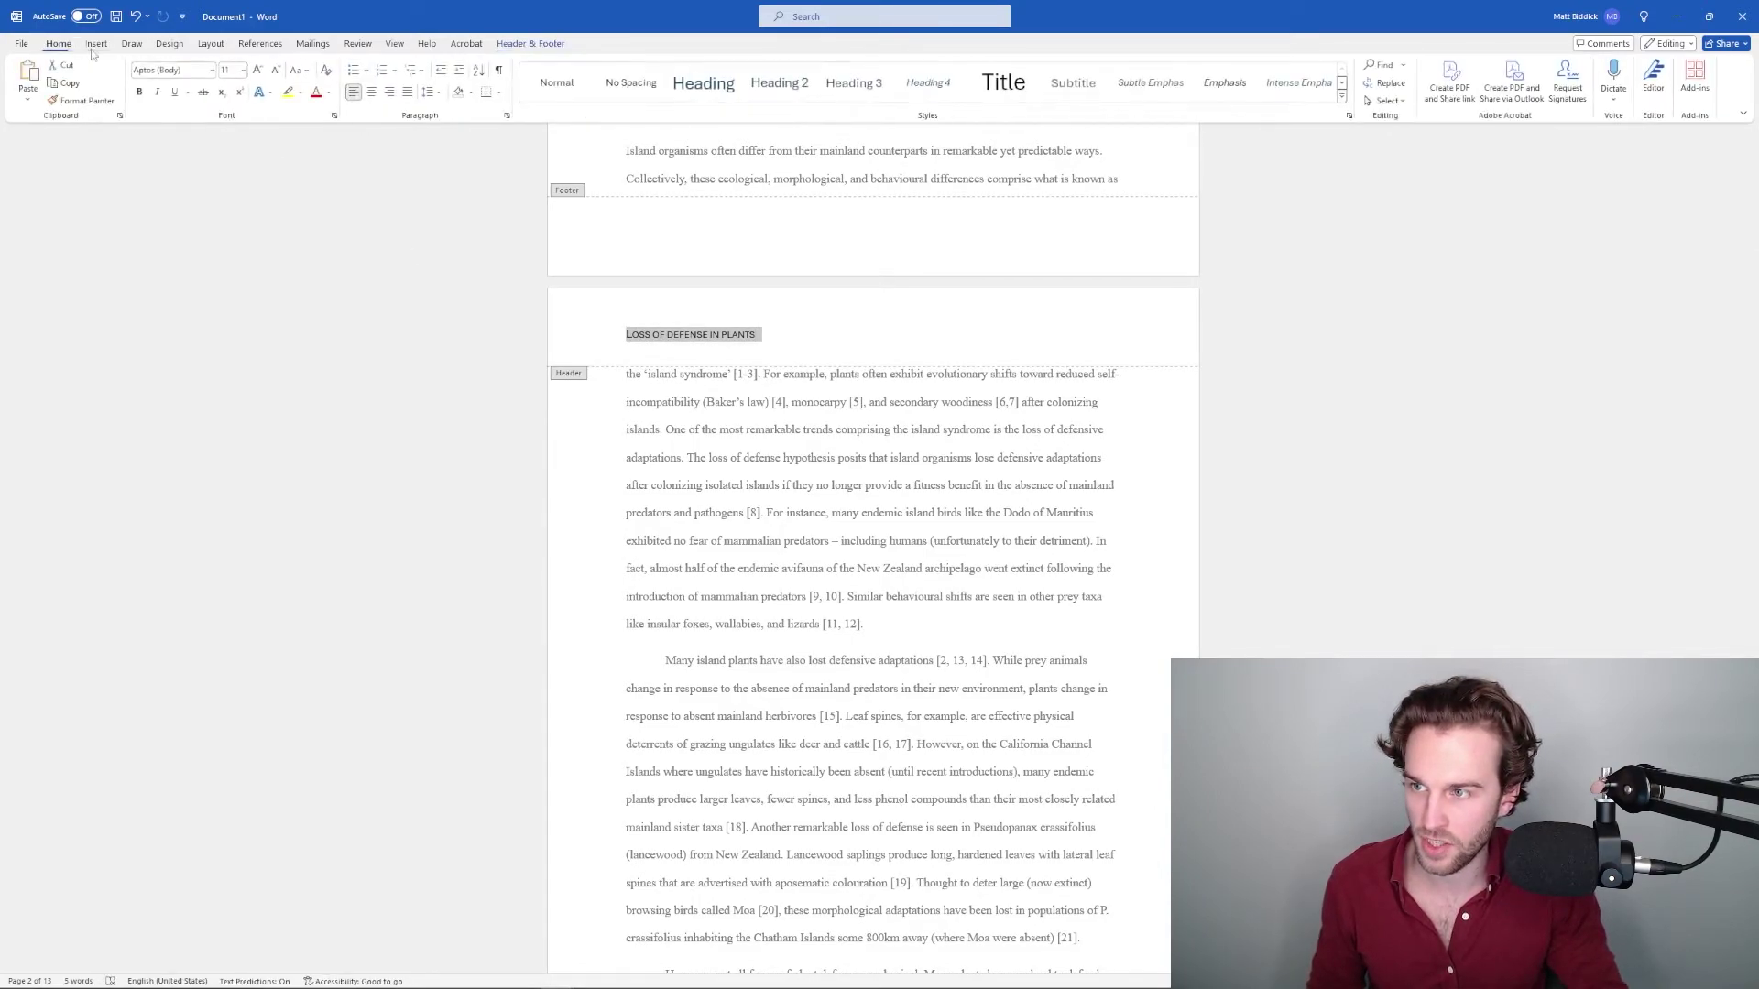
pyautogui.click(211, 70)
pyautogui.click(196, 168)
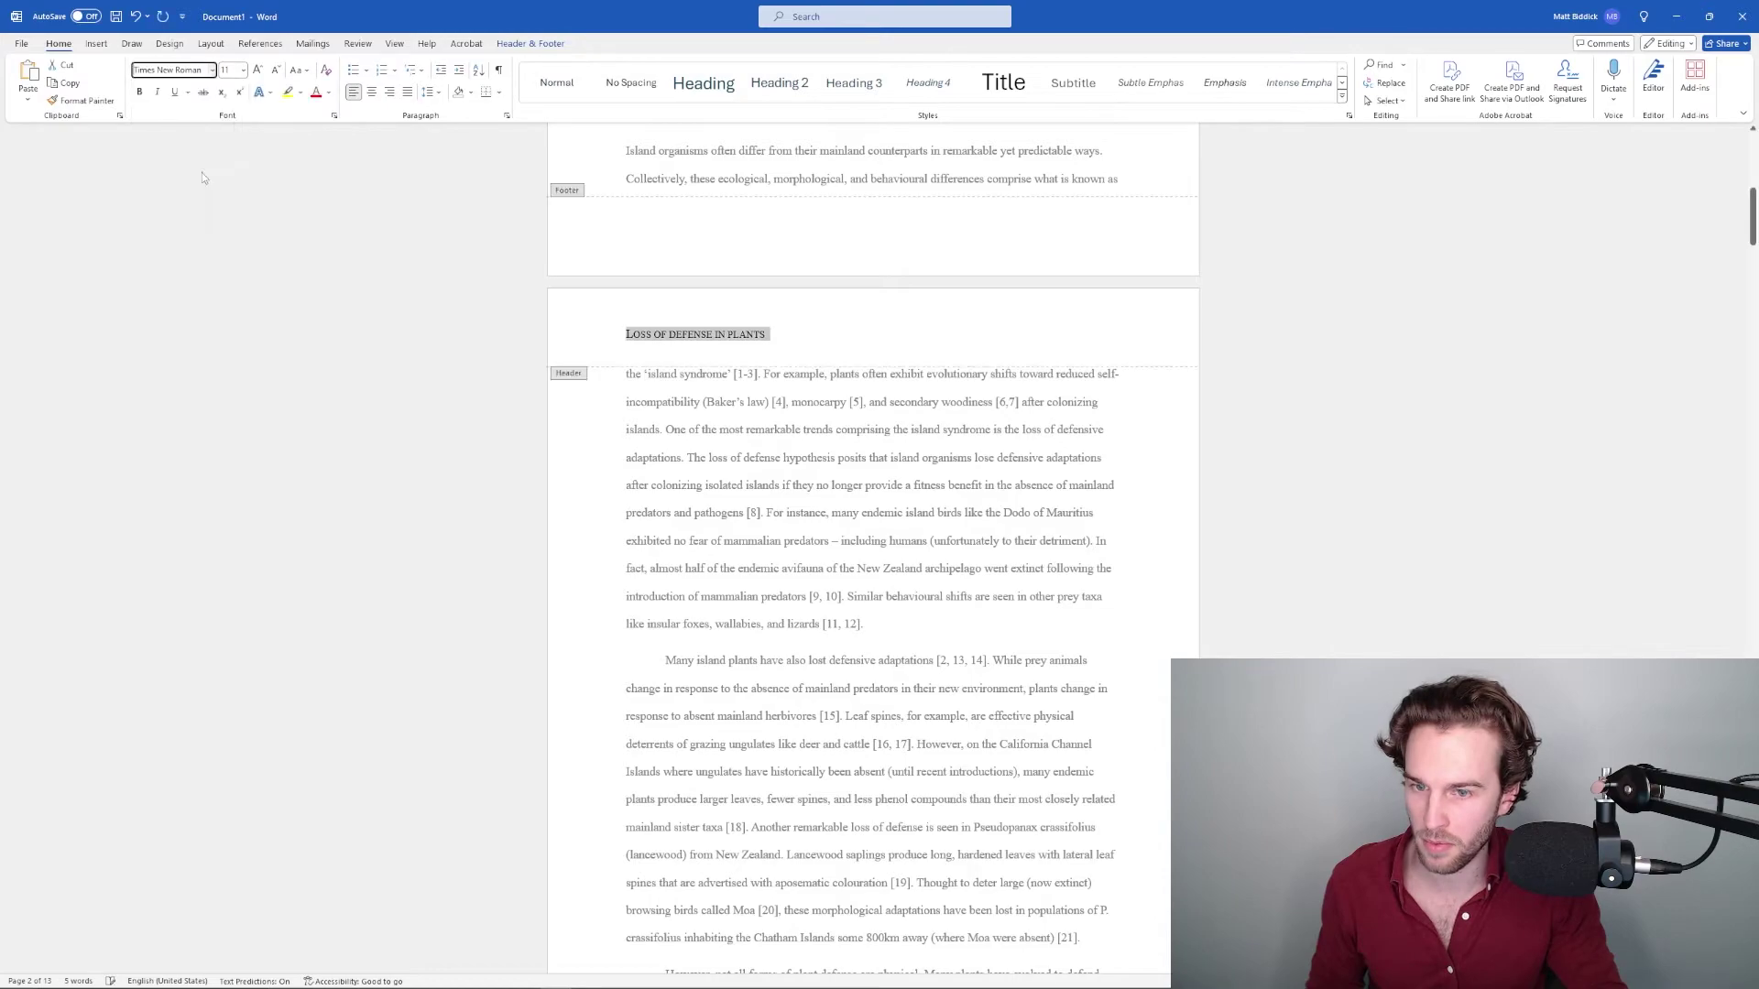
pyautogui.doubleClick(772, 428)
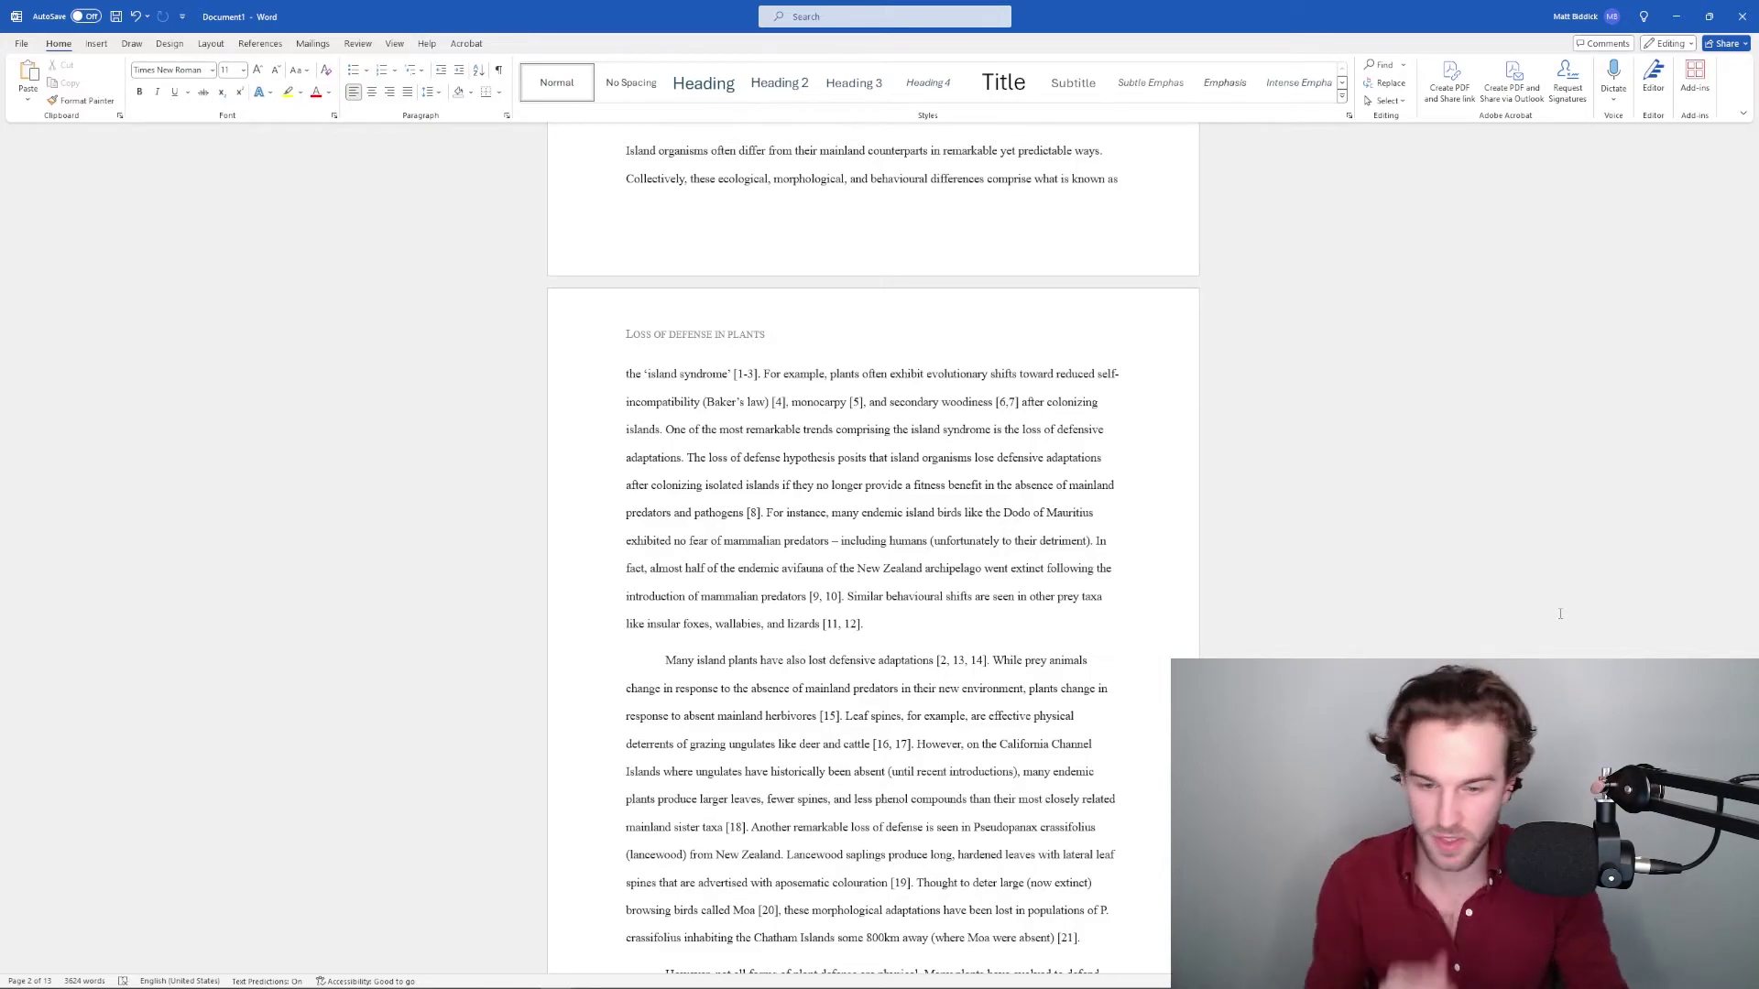
# Insert page numbers at the bottom of the pages in the right-aligned Plain Number 3 style and return to the body text
pyautogui.scroll(-2, 1159, 539)
pyautogui.scroll(-2, 1159, 539)
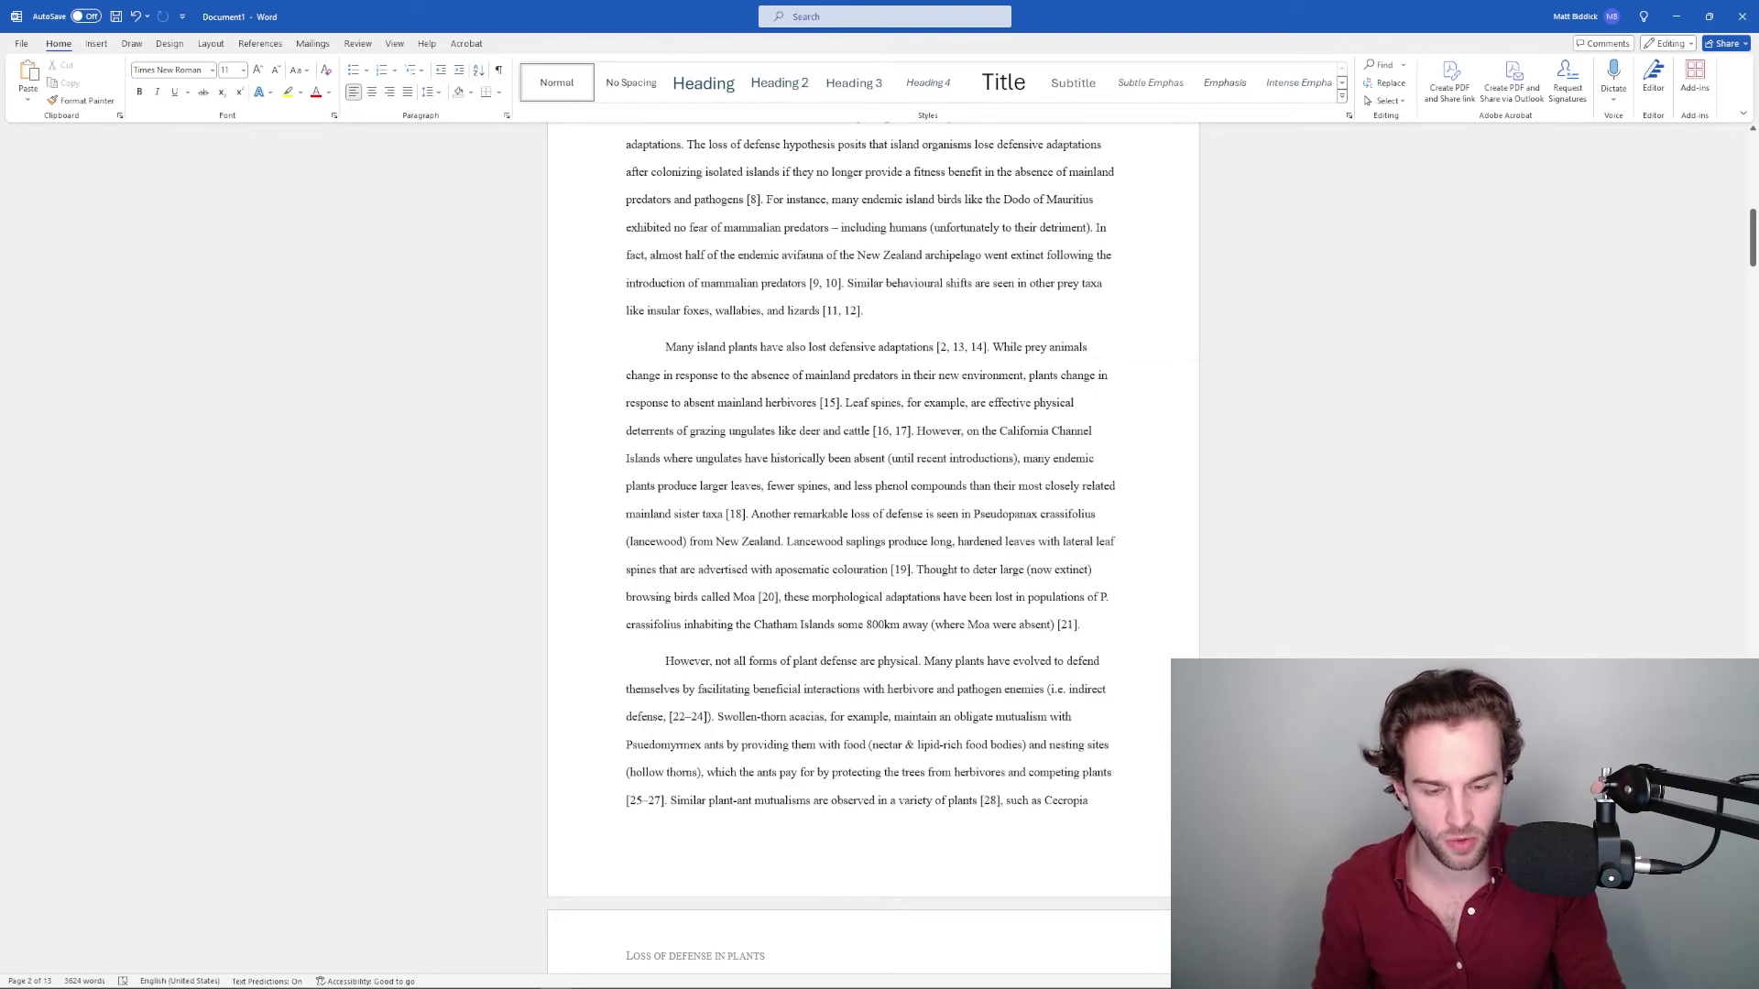
pyautogui.scroll(3, 1112, 845)
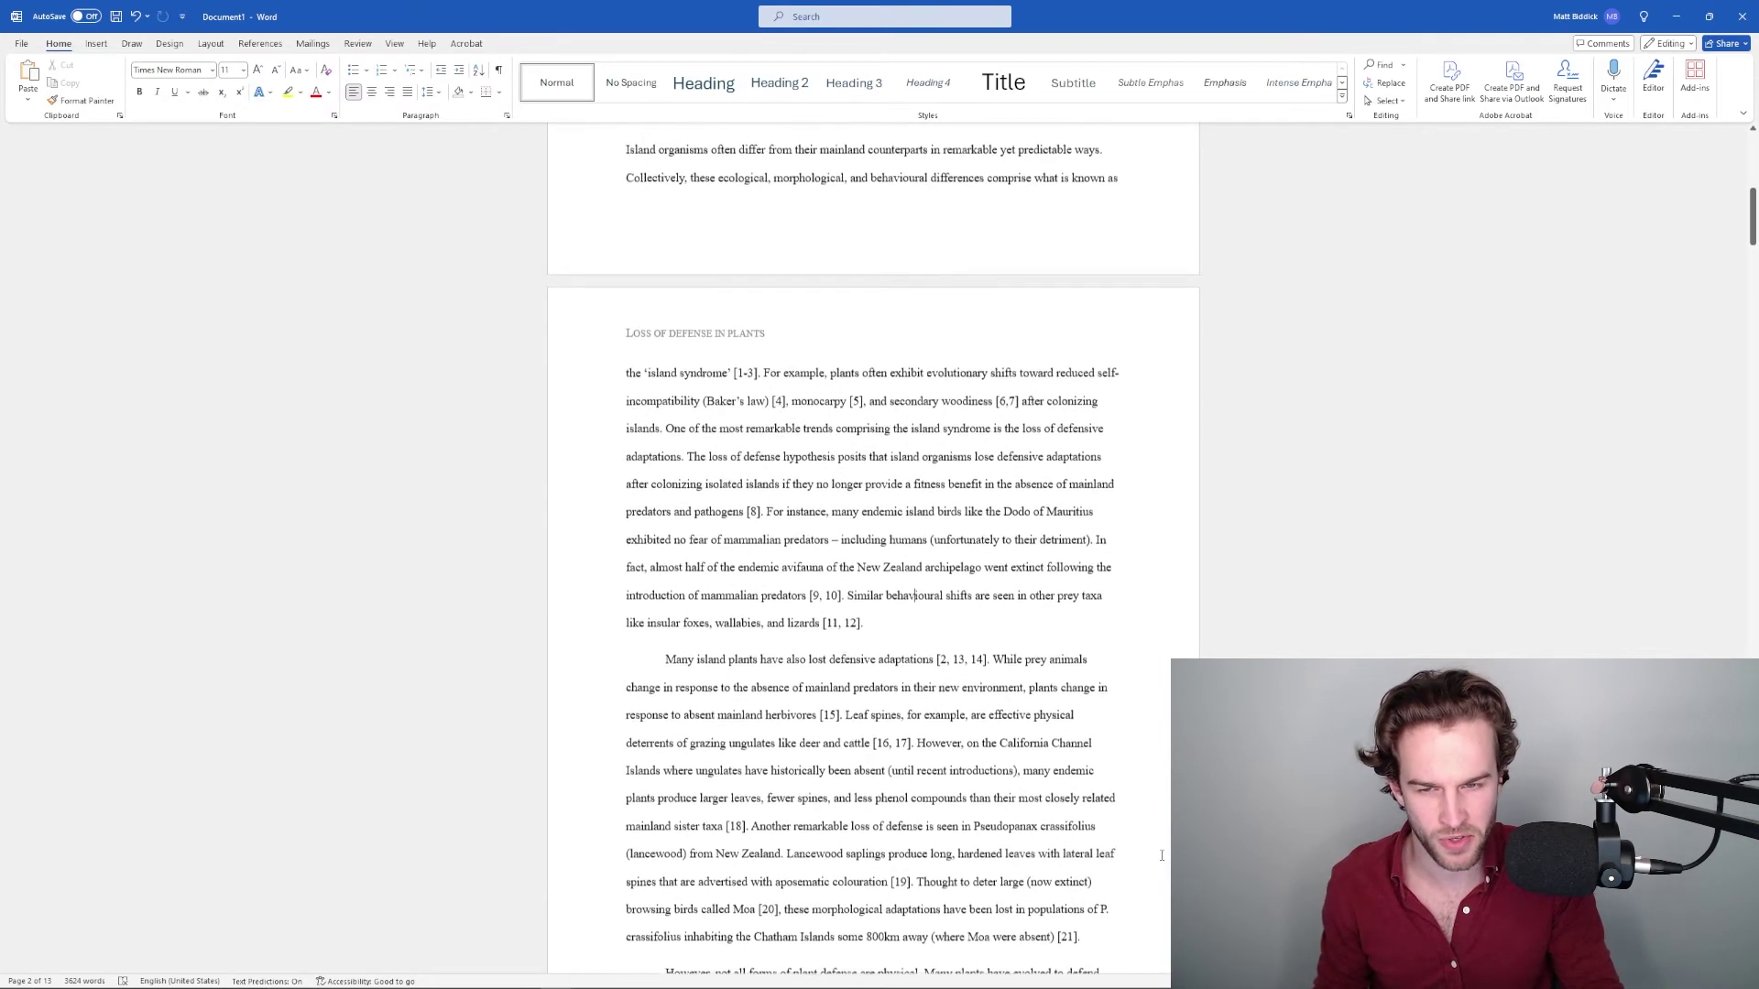
pyautogui.scroll(-1, 1111, 845)
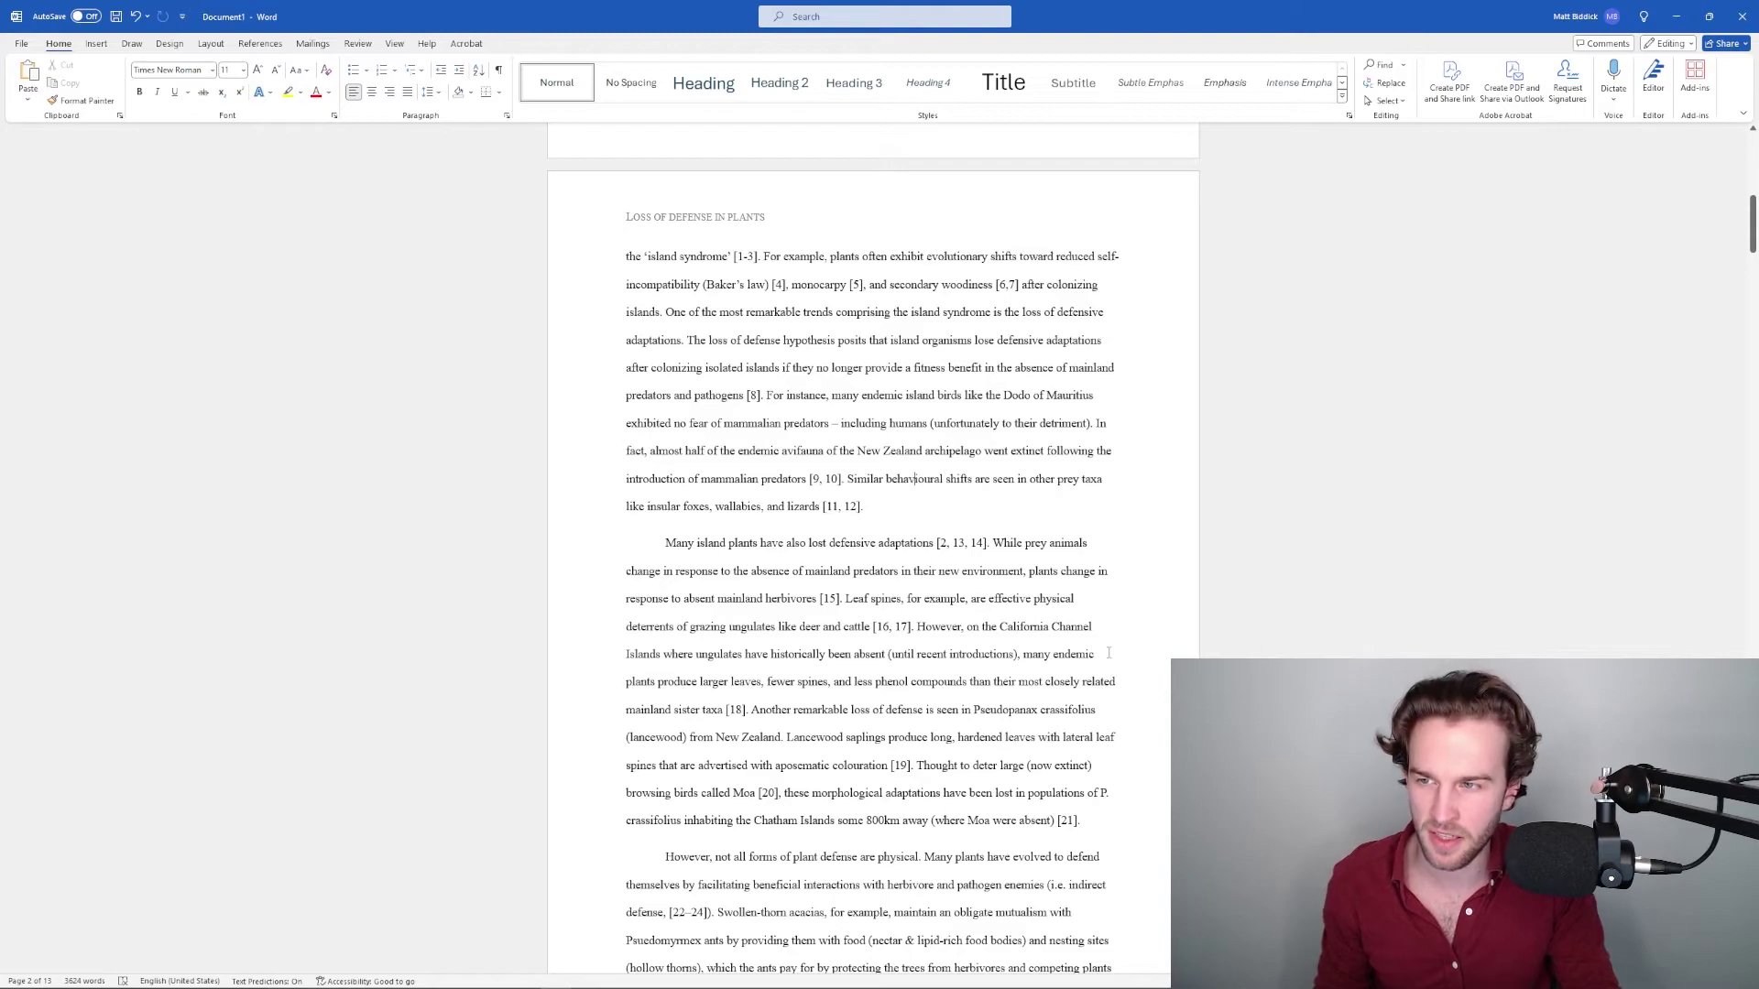
pyautogui.click(96, 43)
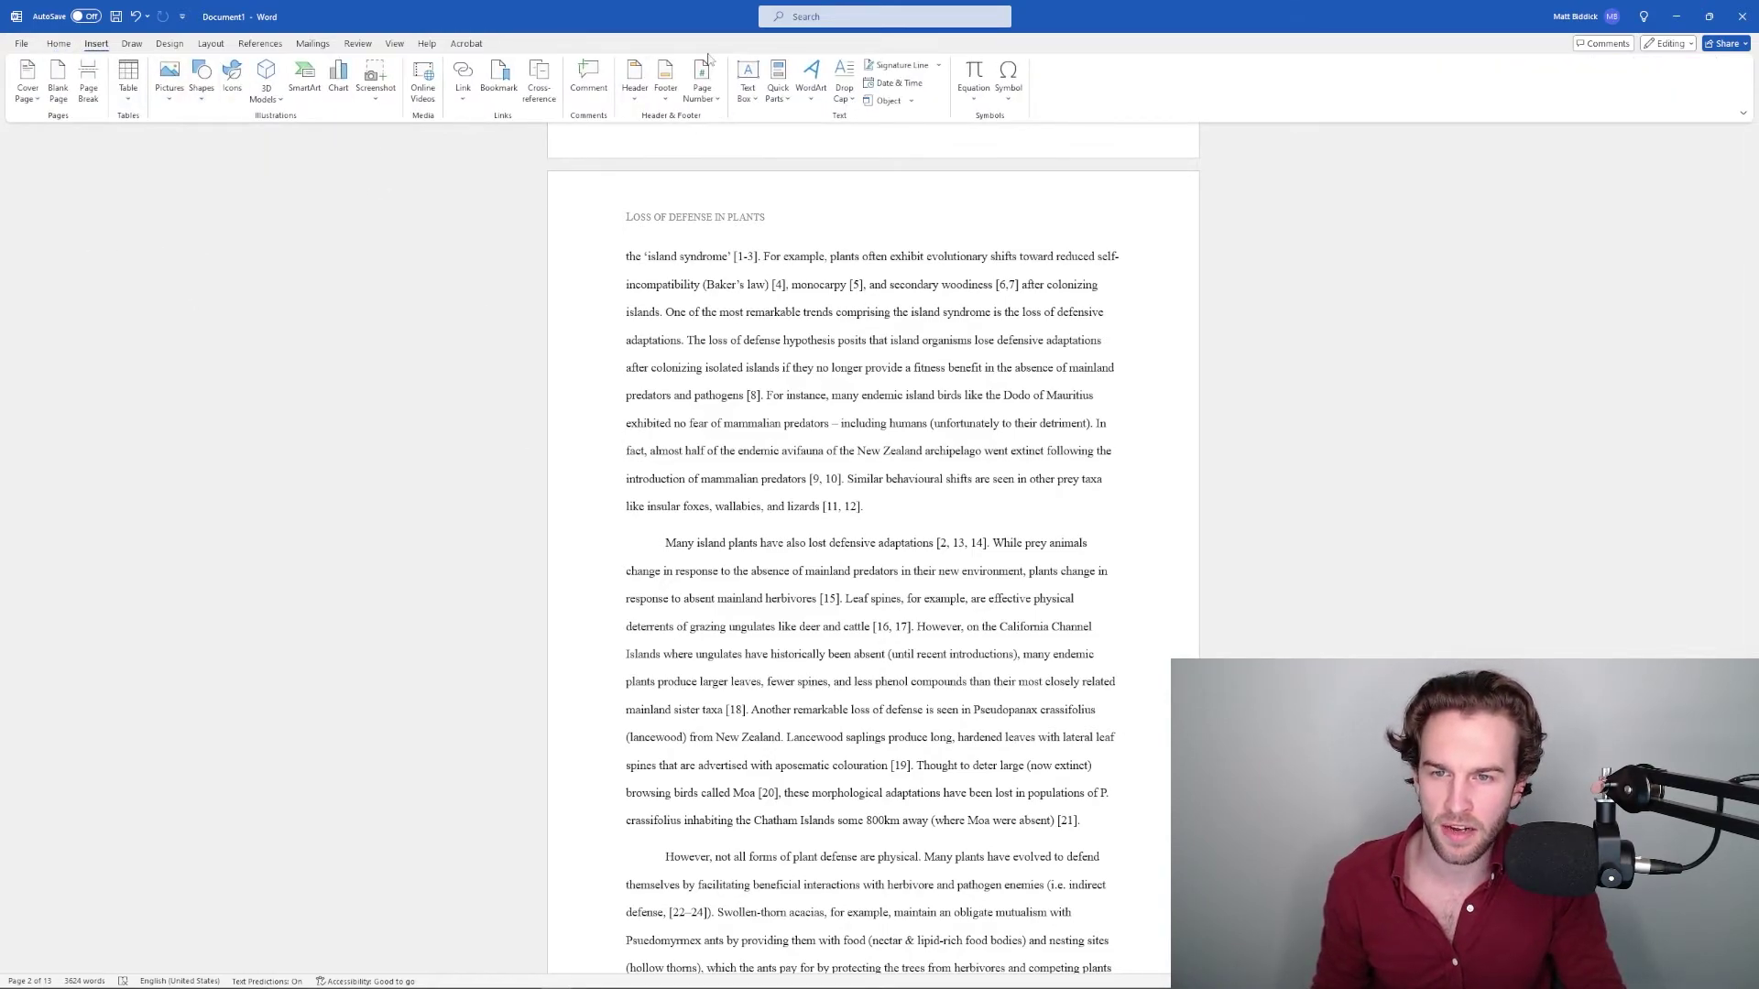
pyautogui.click(704, 91)
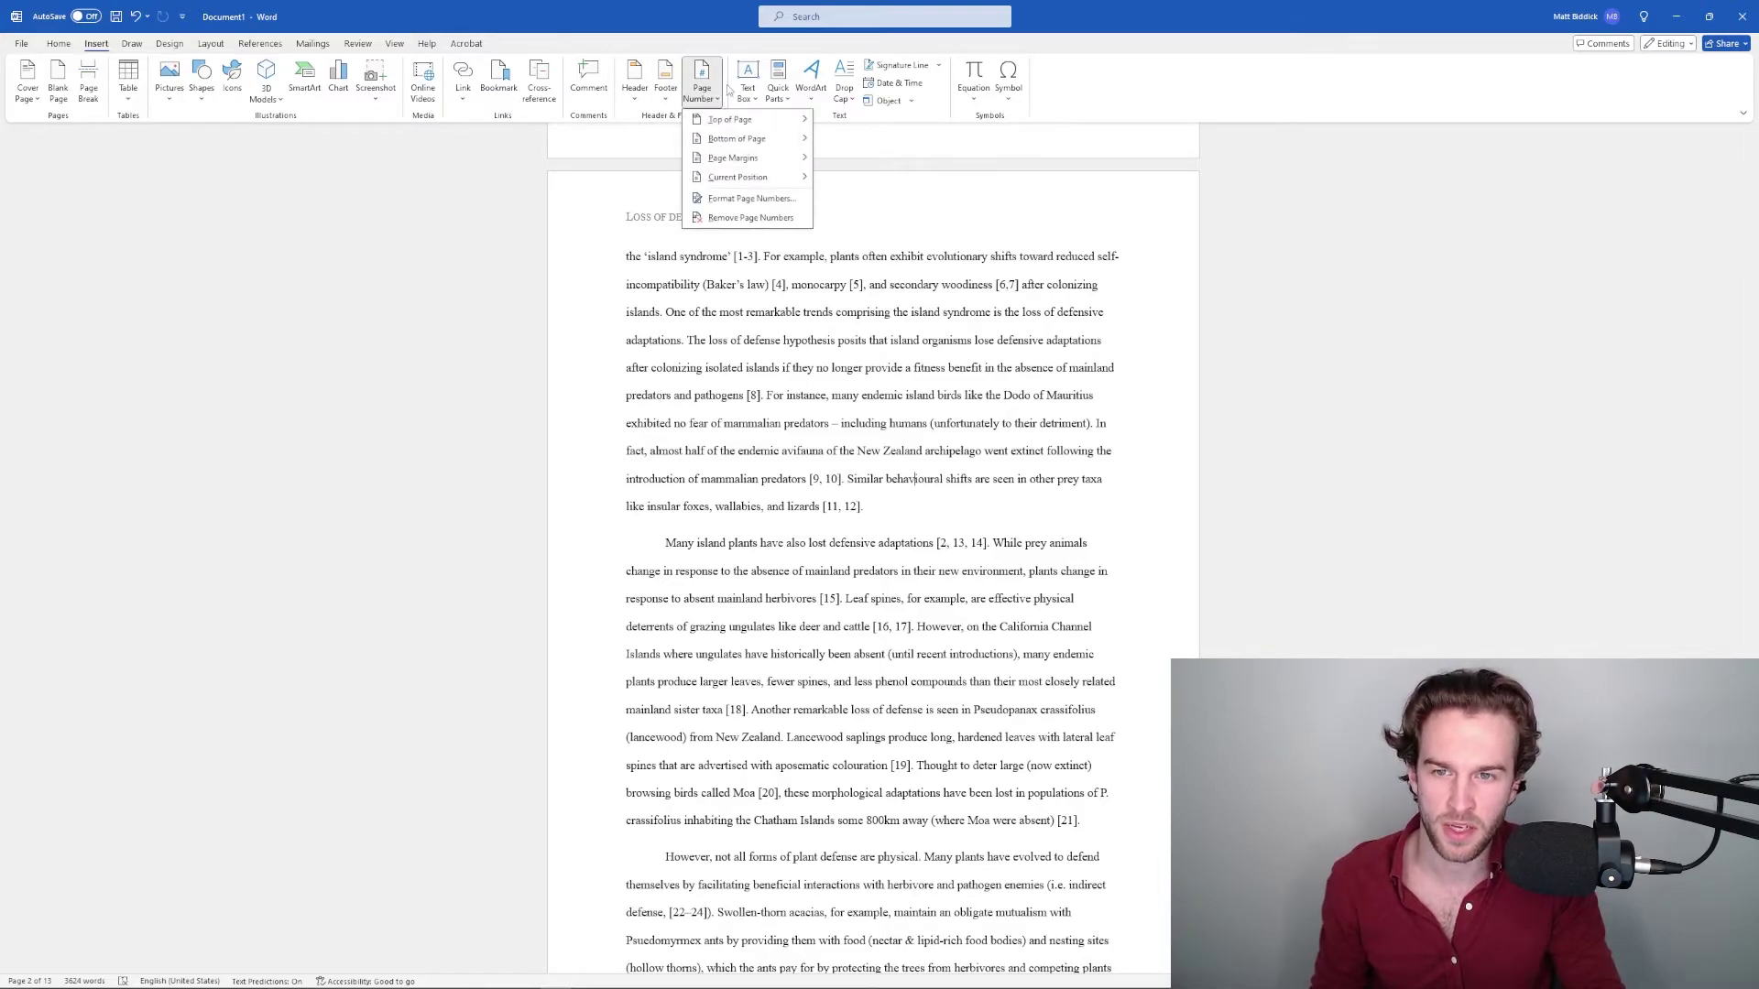
pyautogui.moveTo(770, 139)
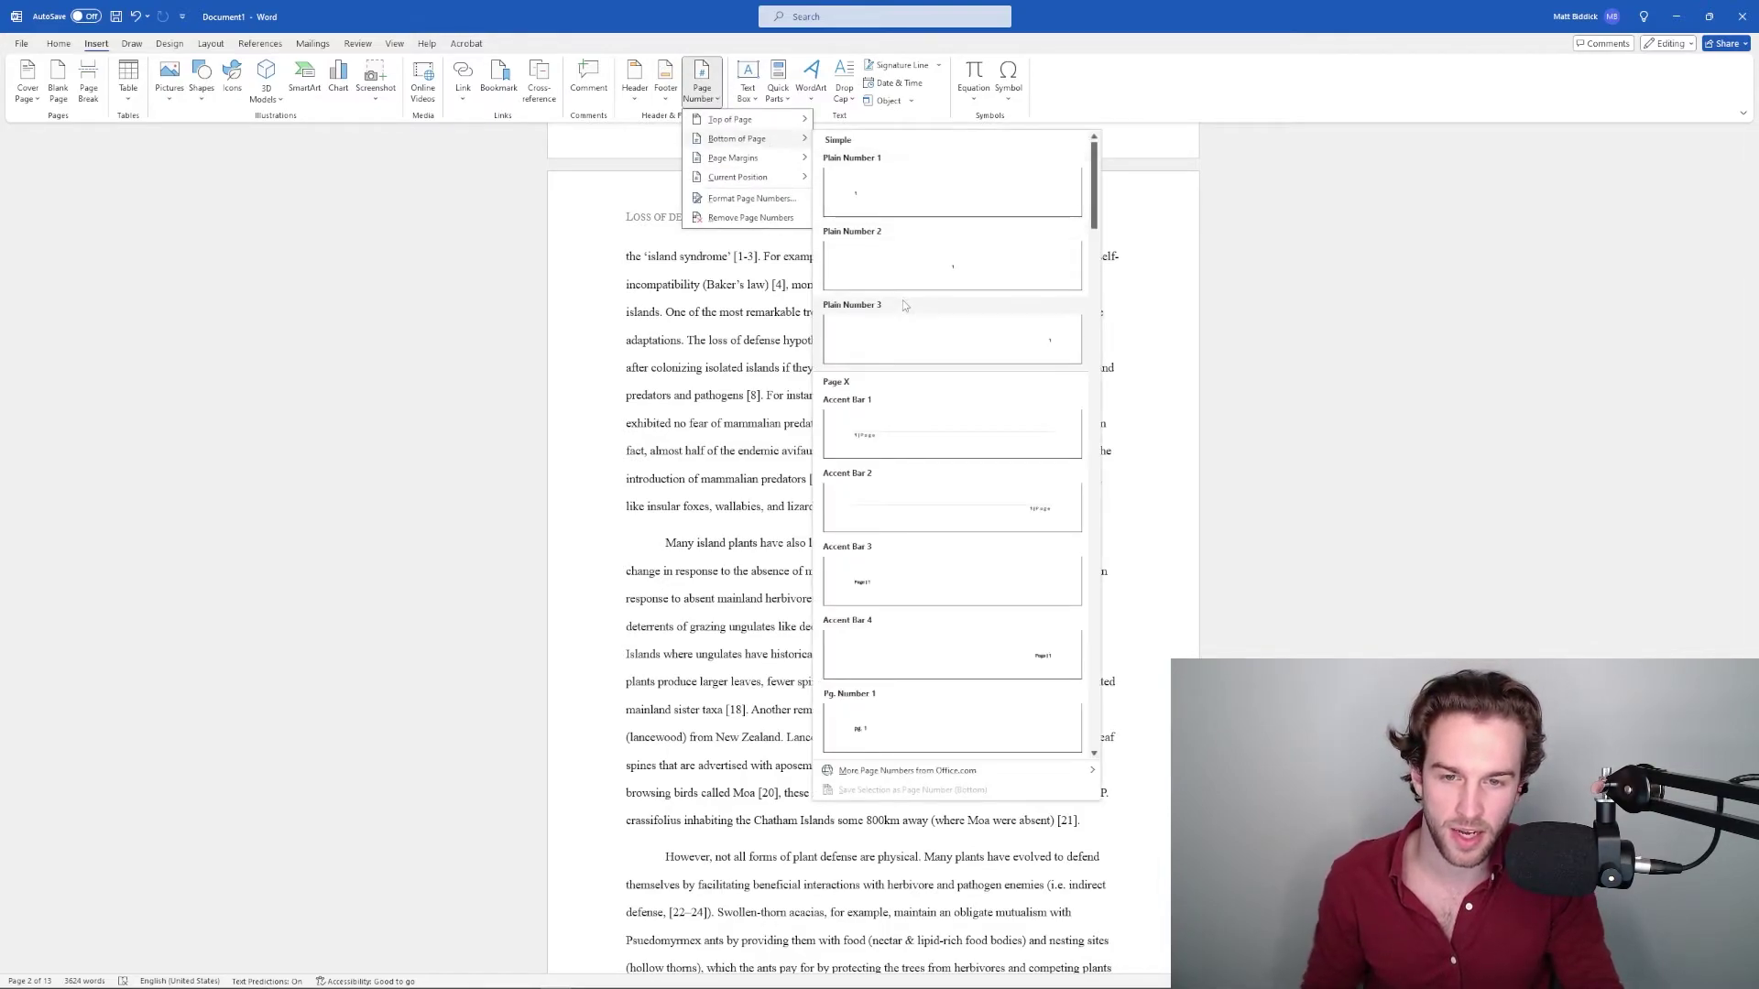
pyautogui.click(1043, 325)
pyautogui.doubleClick(1156, 781)
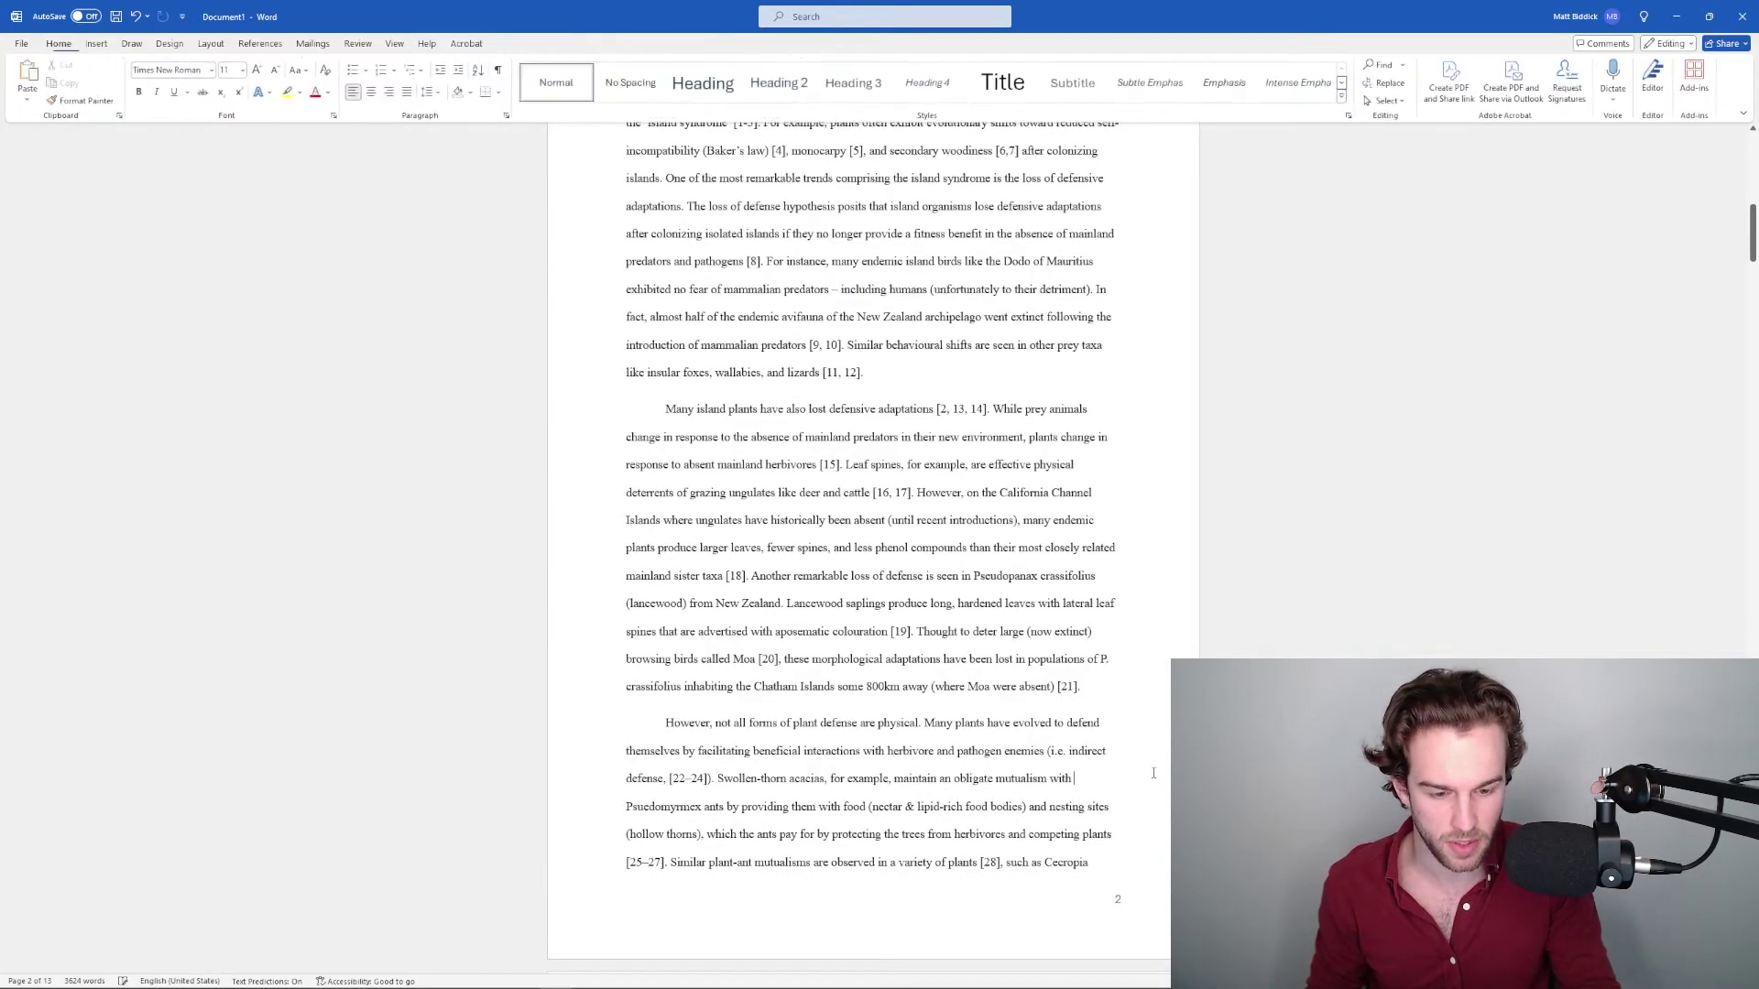
# Turn on continuous line numbering for the document and check it across the pages
pyautogui.scroll(-5, 873, 550)
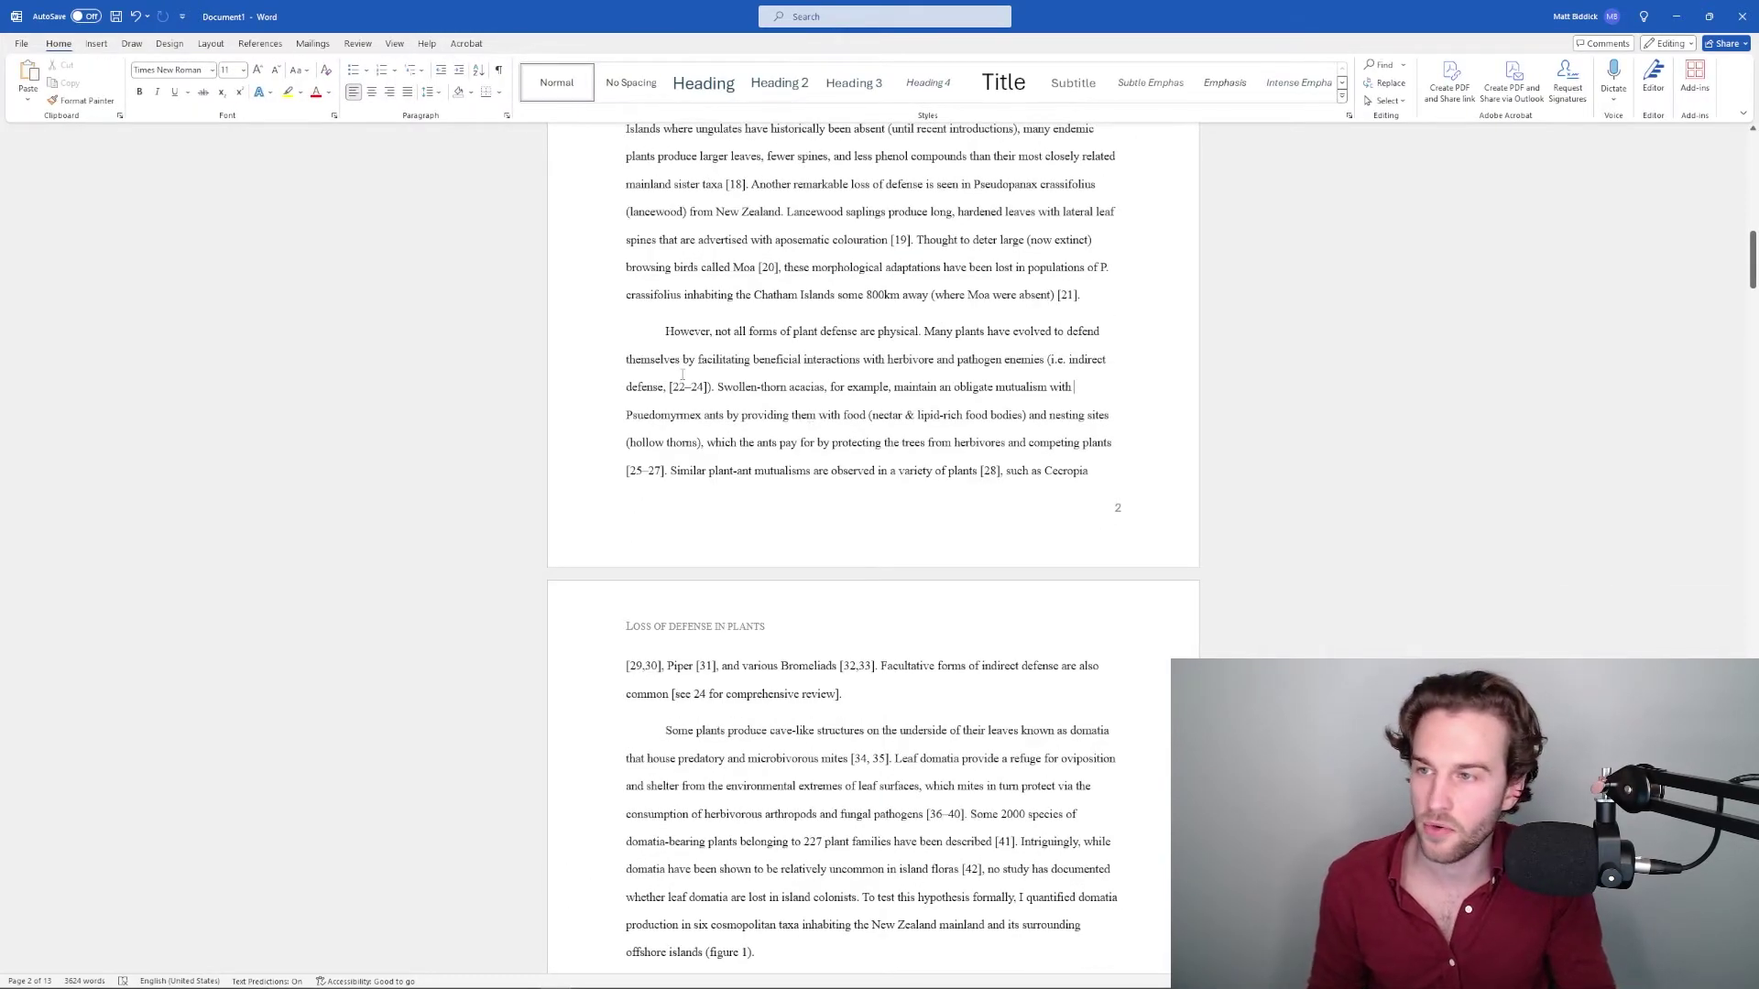
pyautogui.click(211, 44)
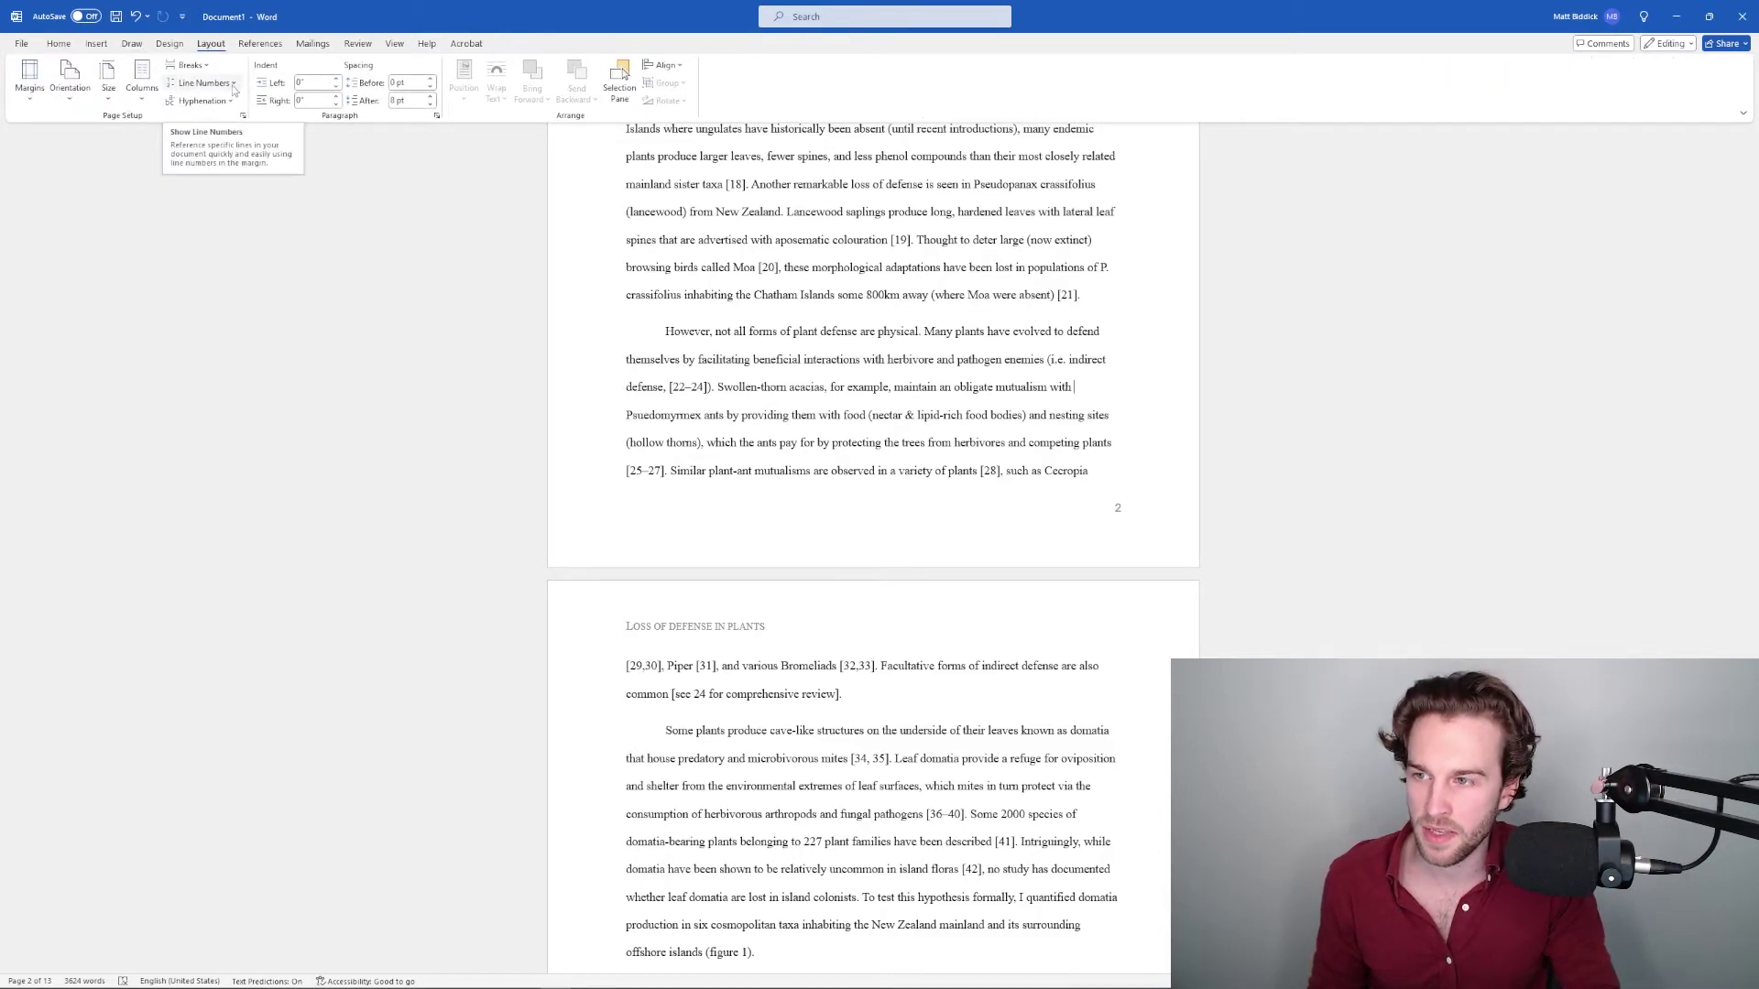
pyautogui.click(233, 83)
pyautogui.click(197, 122)
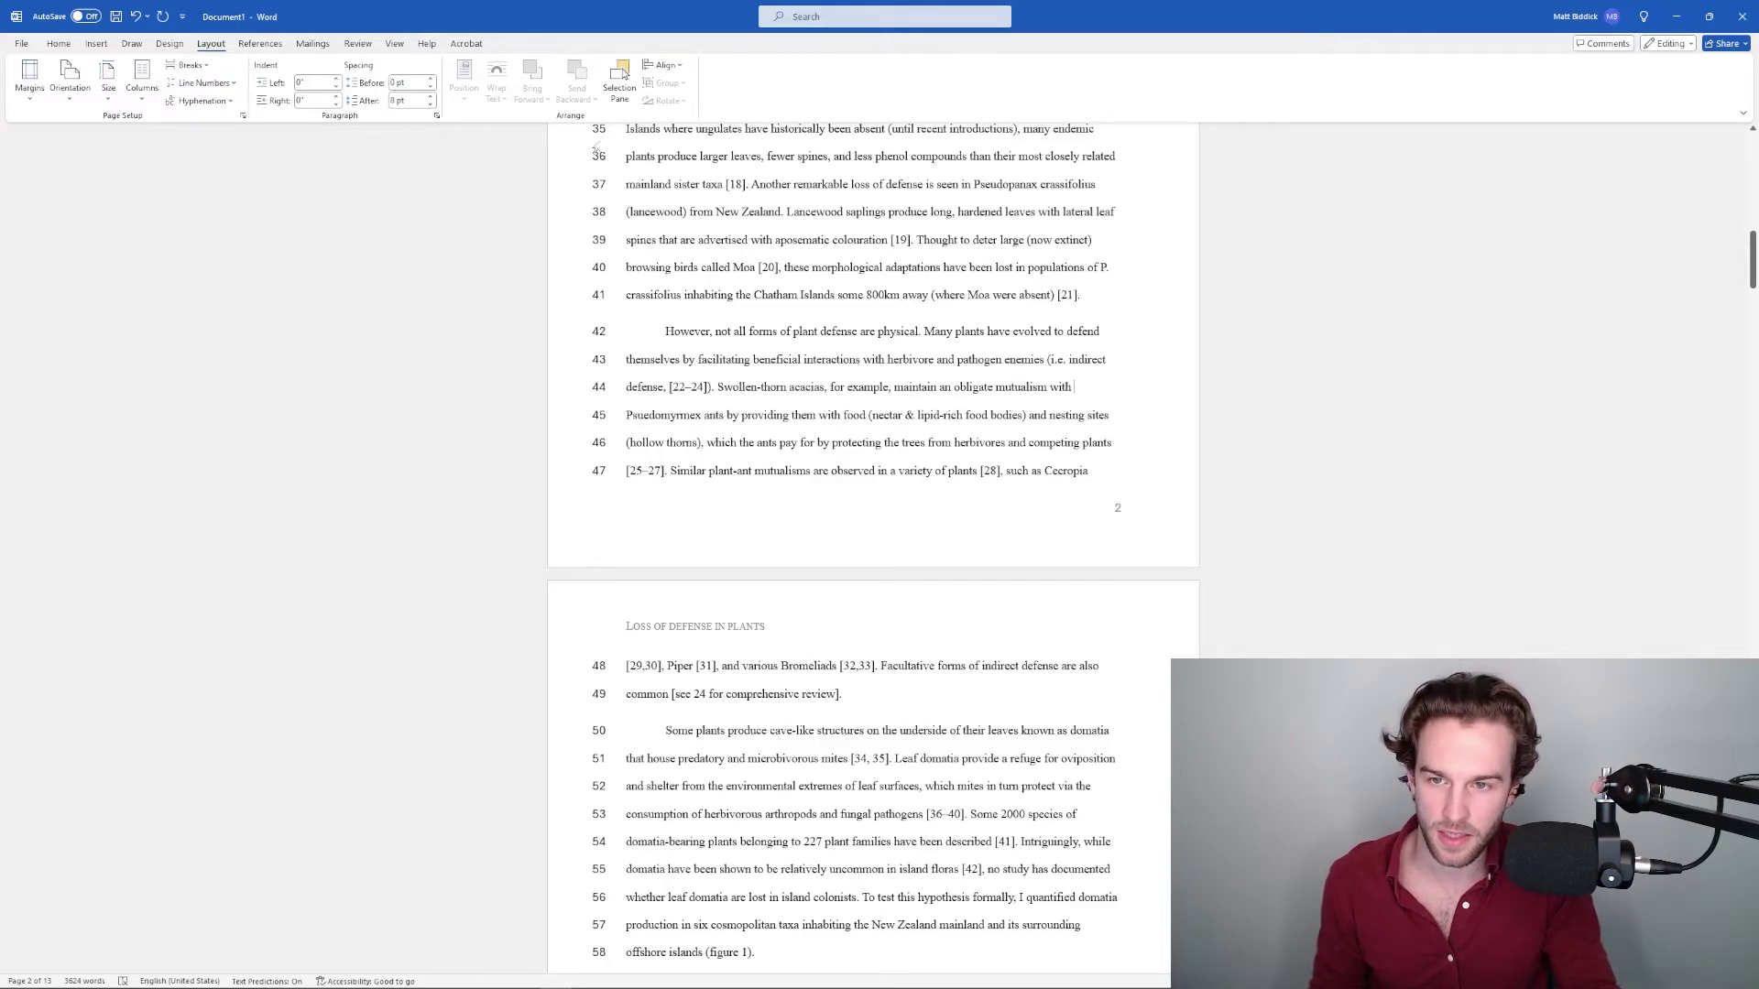
pyautogui.scroll(5, 591, 372)
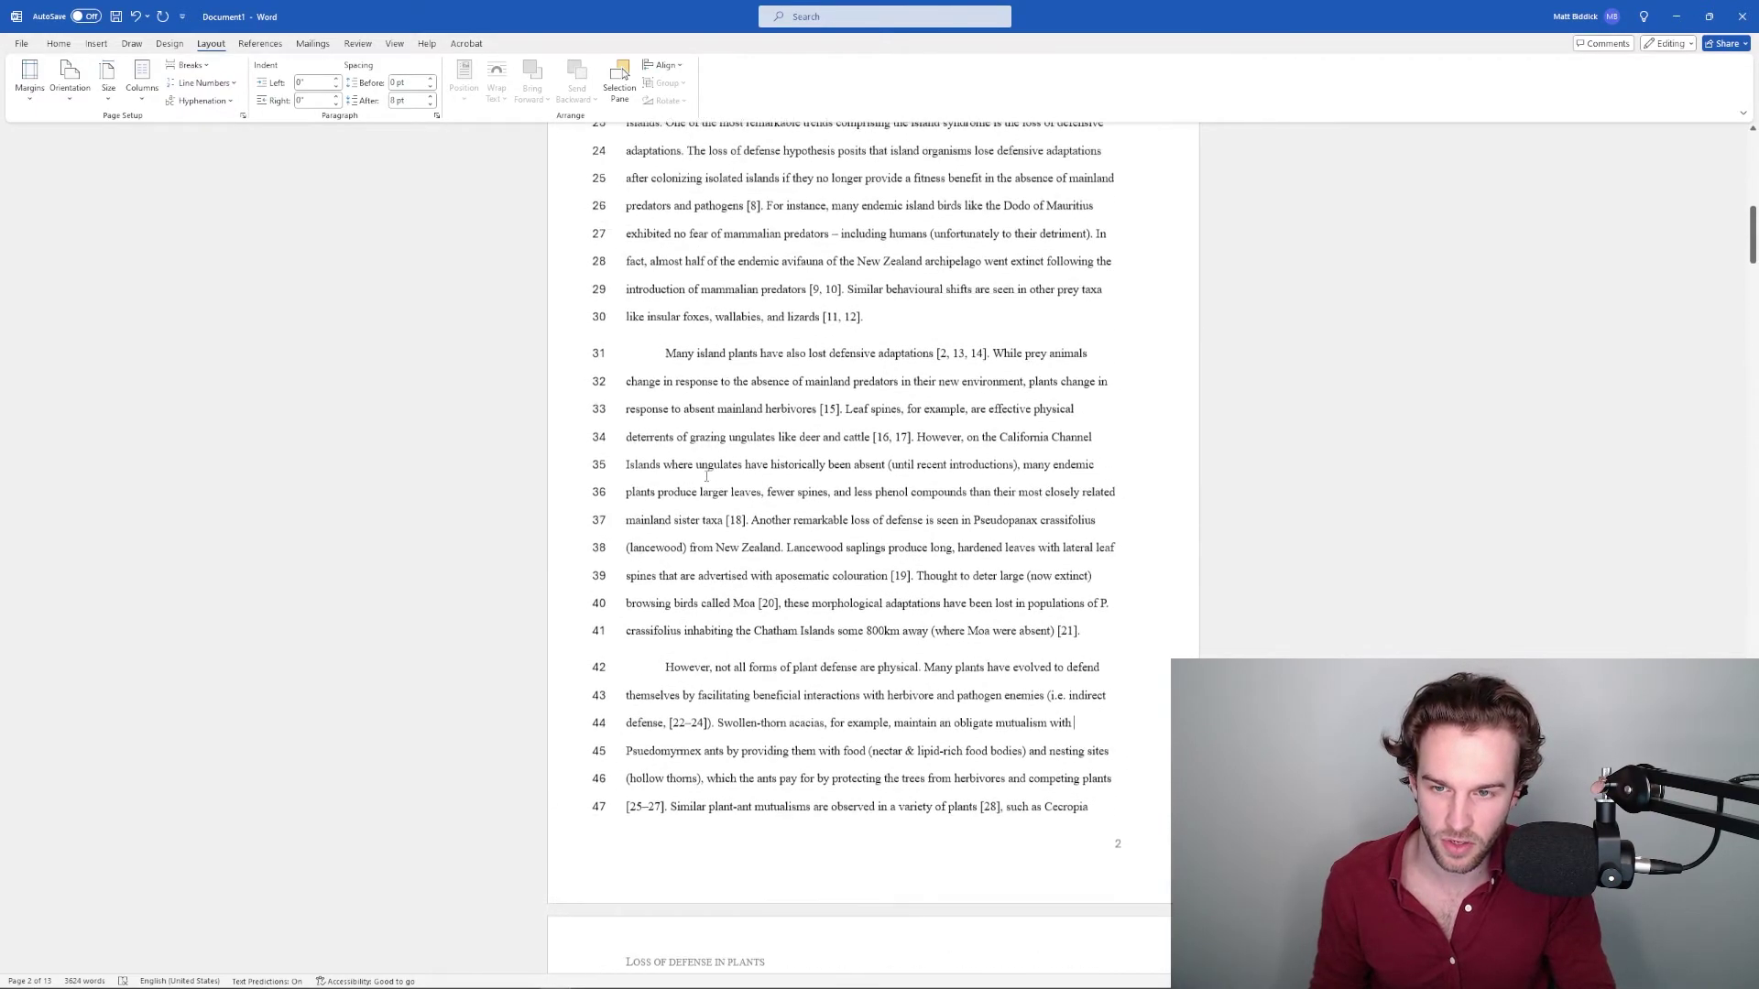
pyautogui.scroll(-4, 685, 491)
pyautogui.scroll(-7, 685, 490)
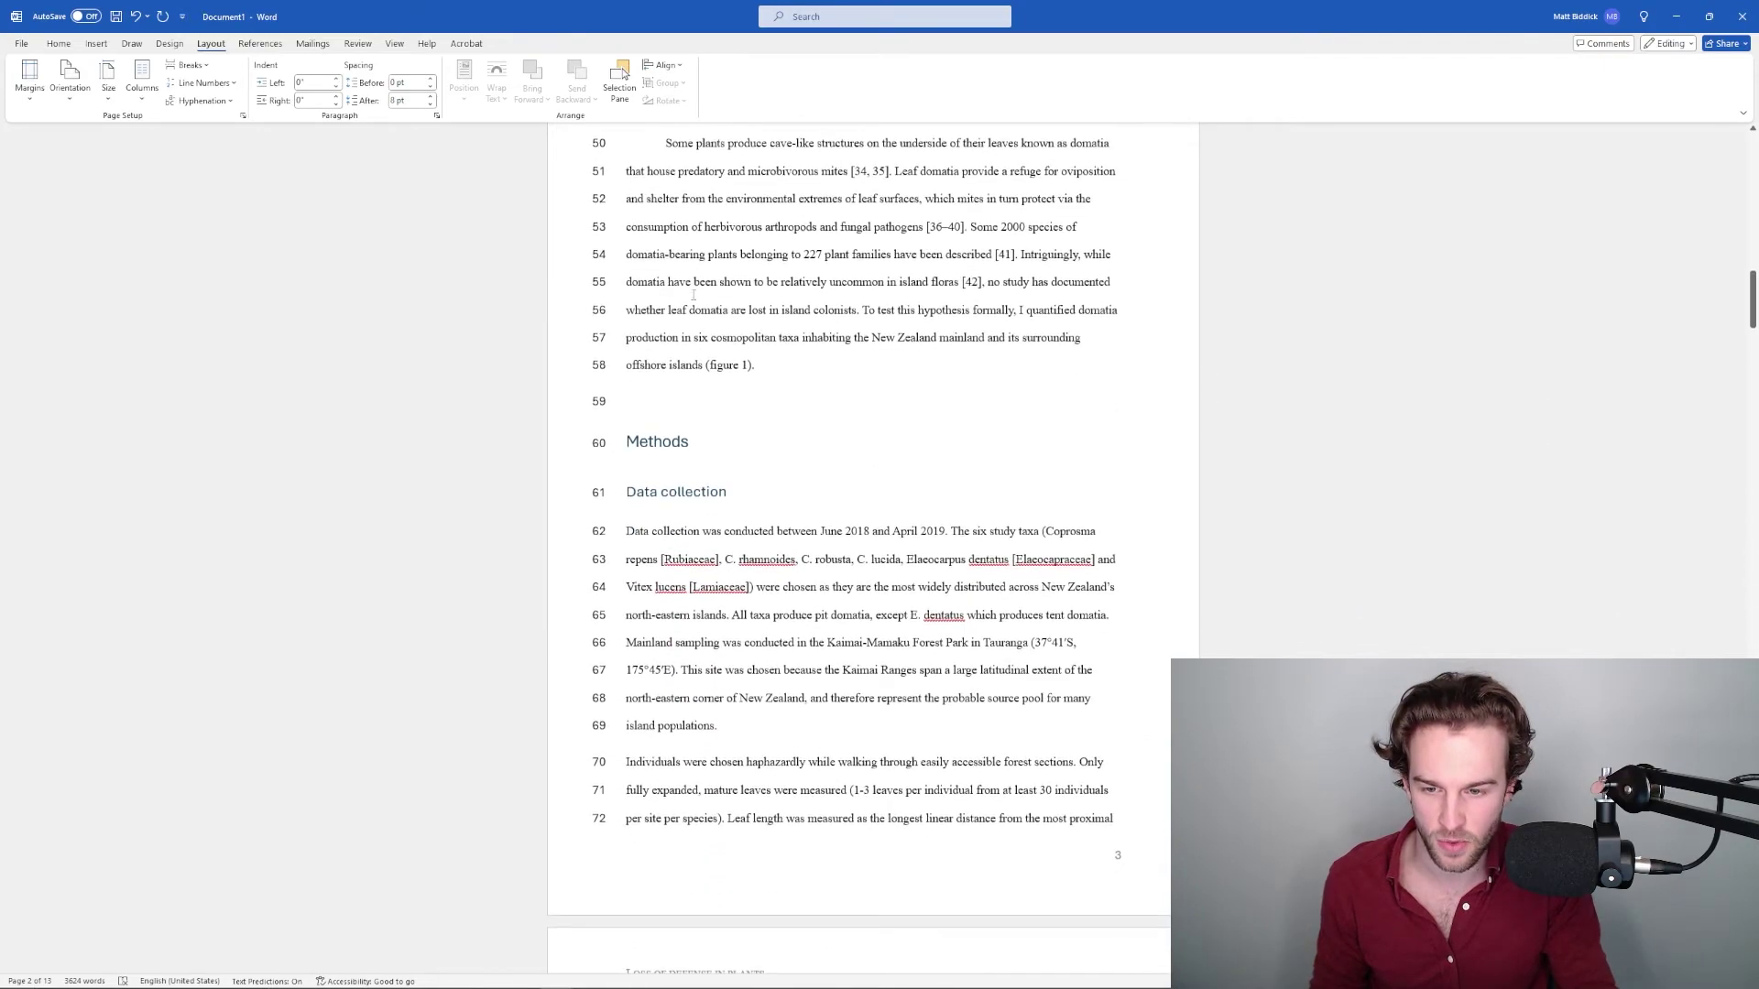
pyautogui.scroll(8, 739, 387)
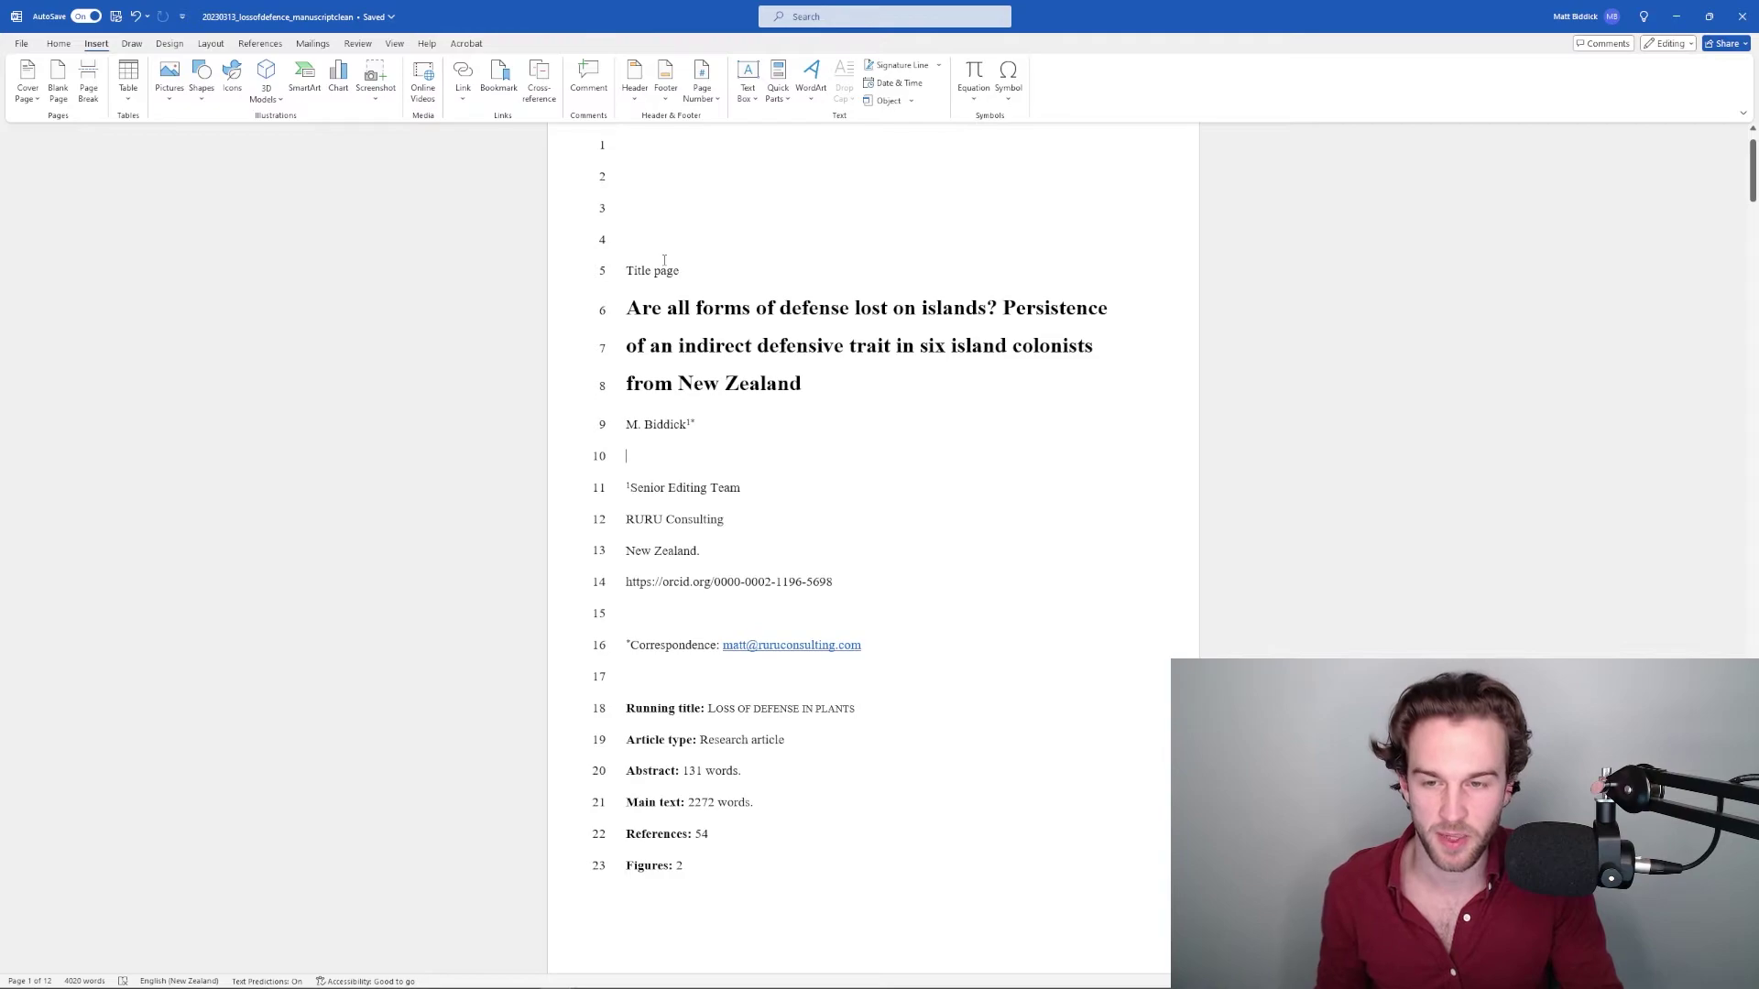
# Examine the page label, manuscript title, author line, affiliation and correspondence entry on the title page of the finished manuscript
pyautogui.tripleClick(689, 278)
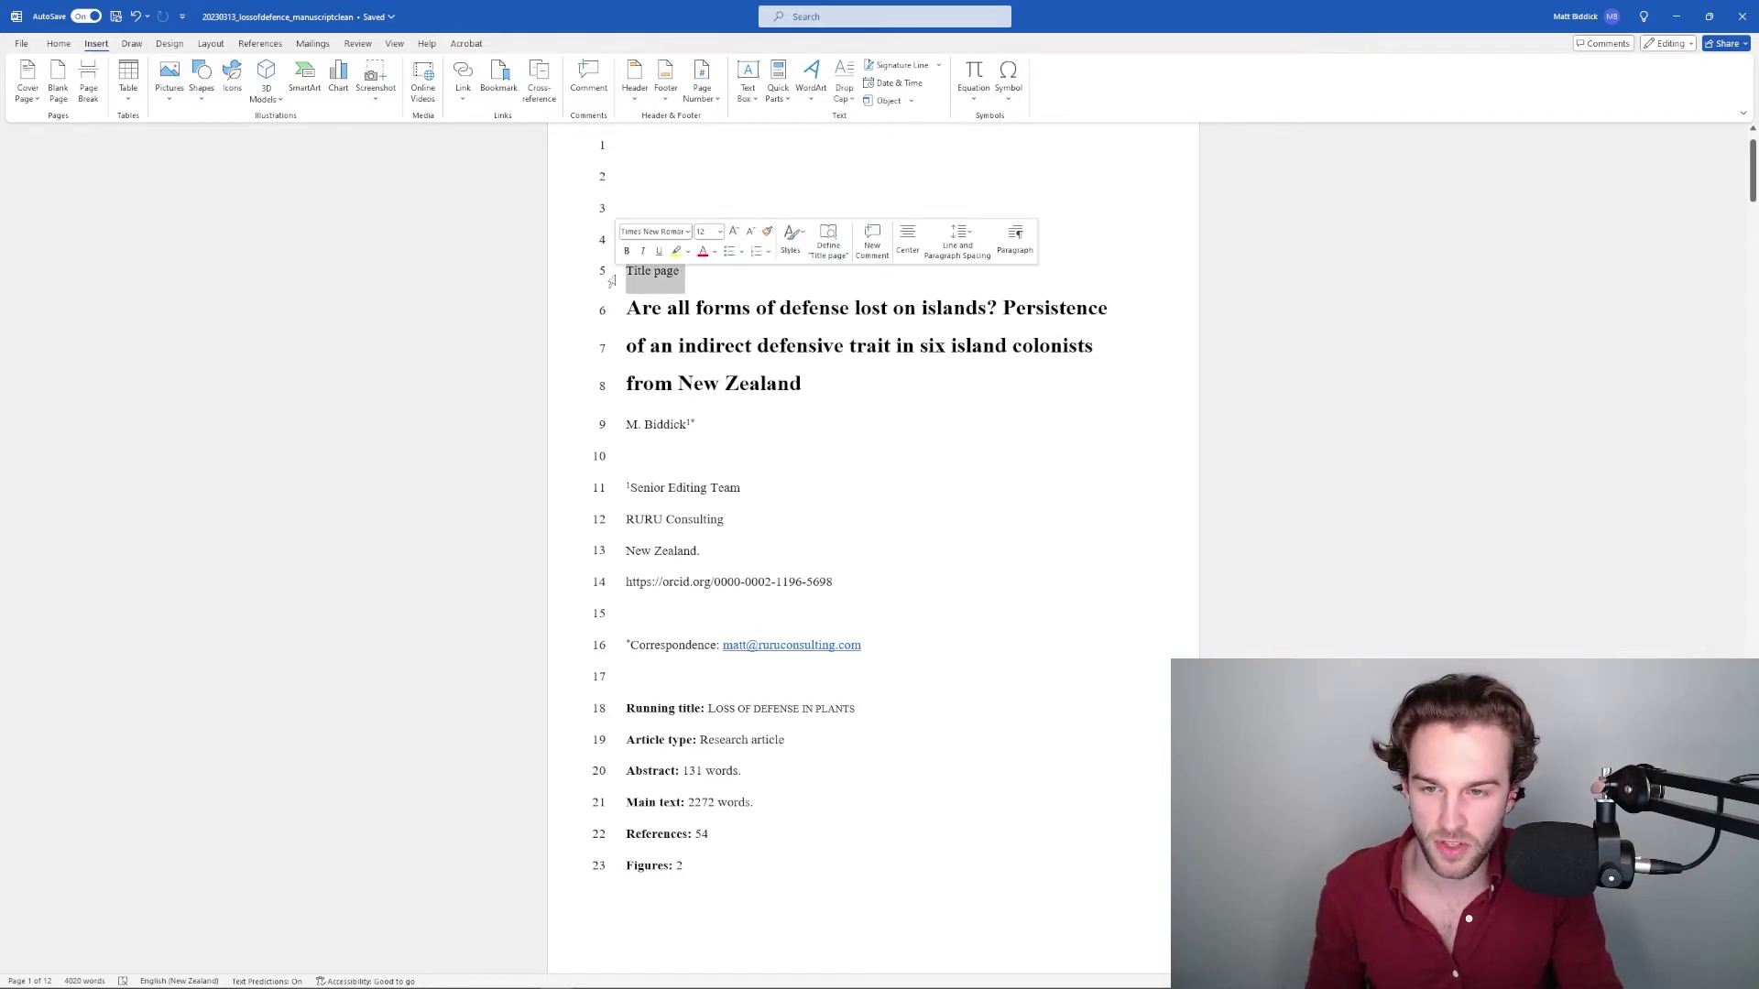
pyautogui.click(695, 281)
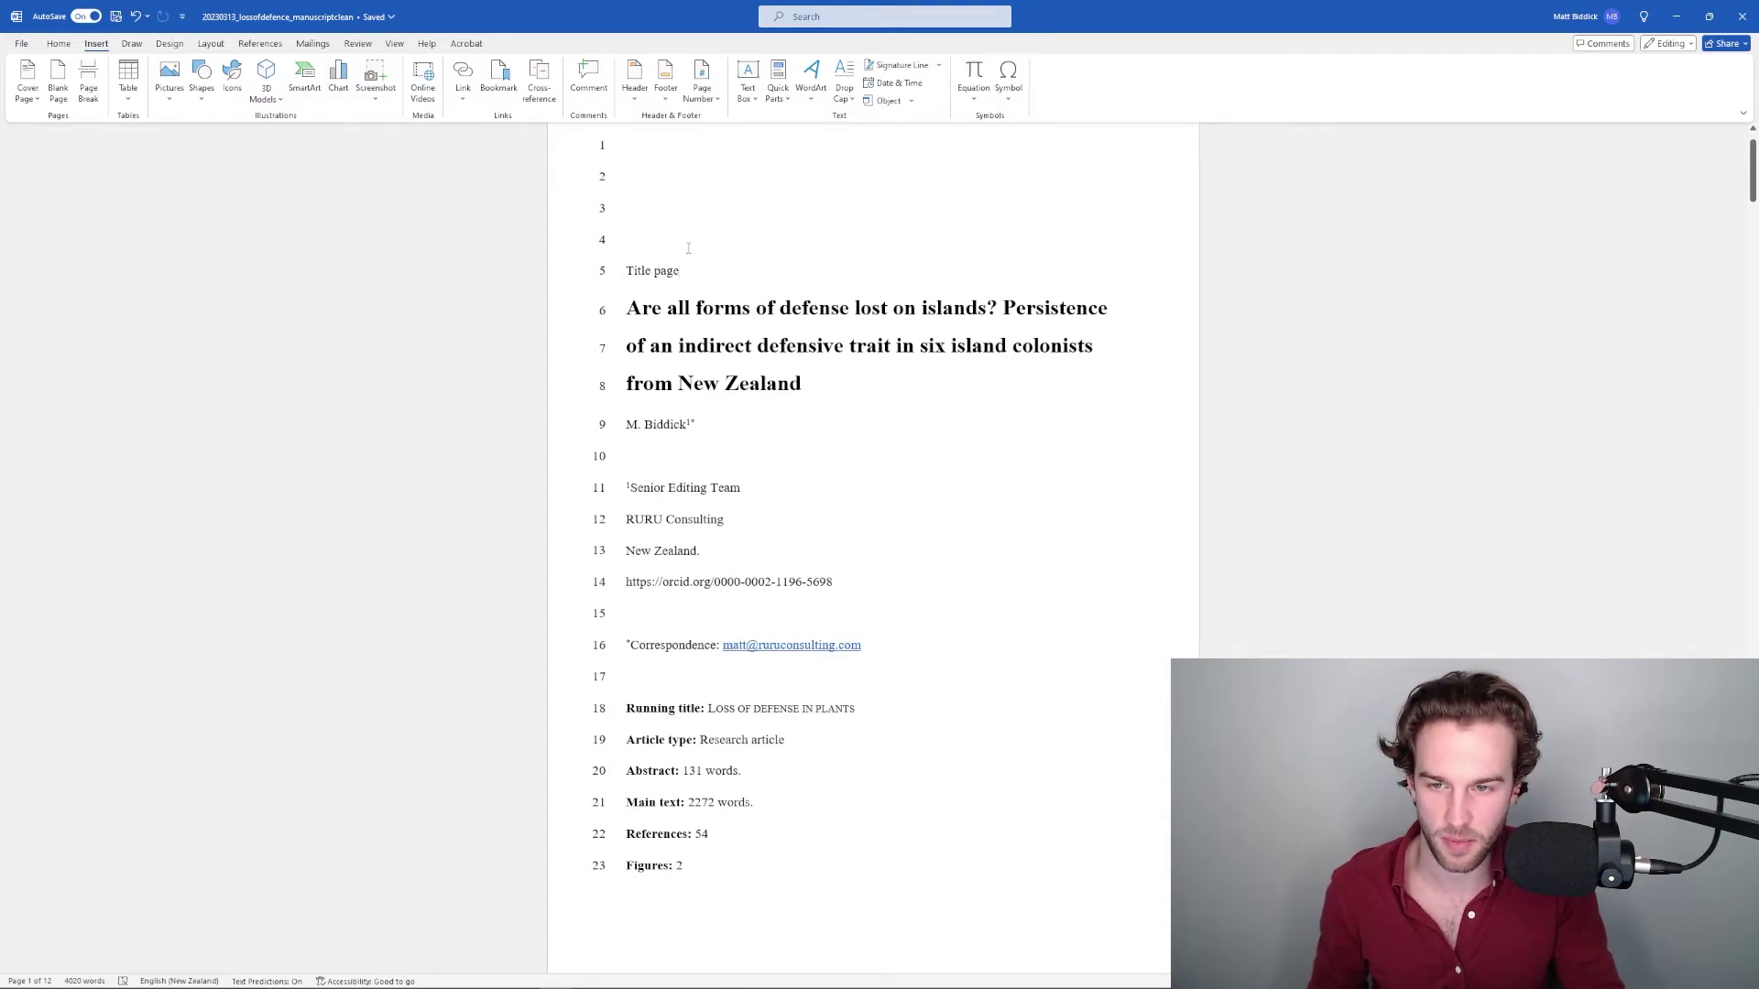
pyautogui.tripleClick(666, 273)
pyautogui.click(730, 285)
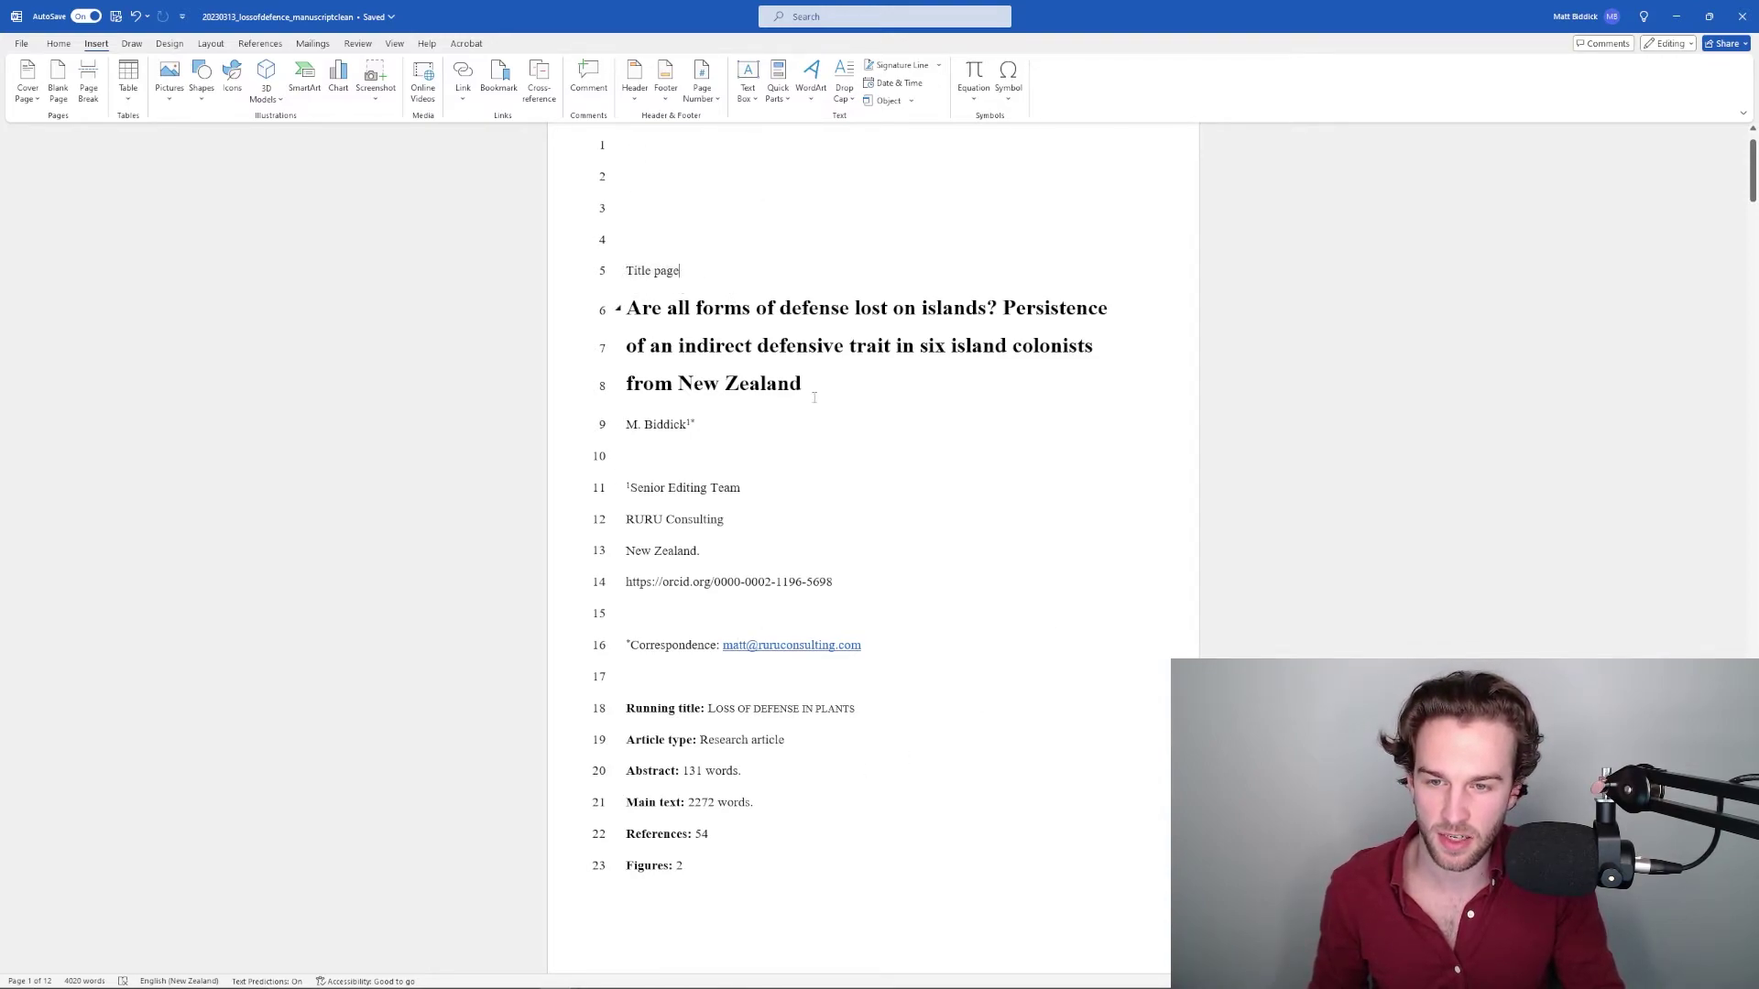
pyautogui.tripleClick(802, 385)
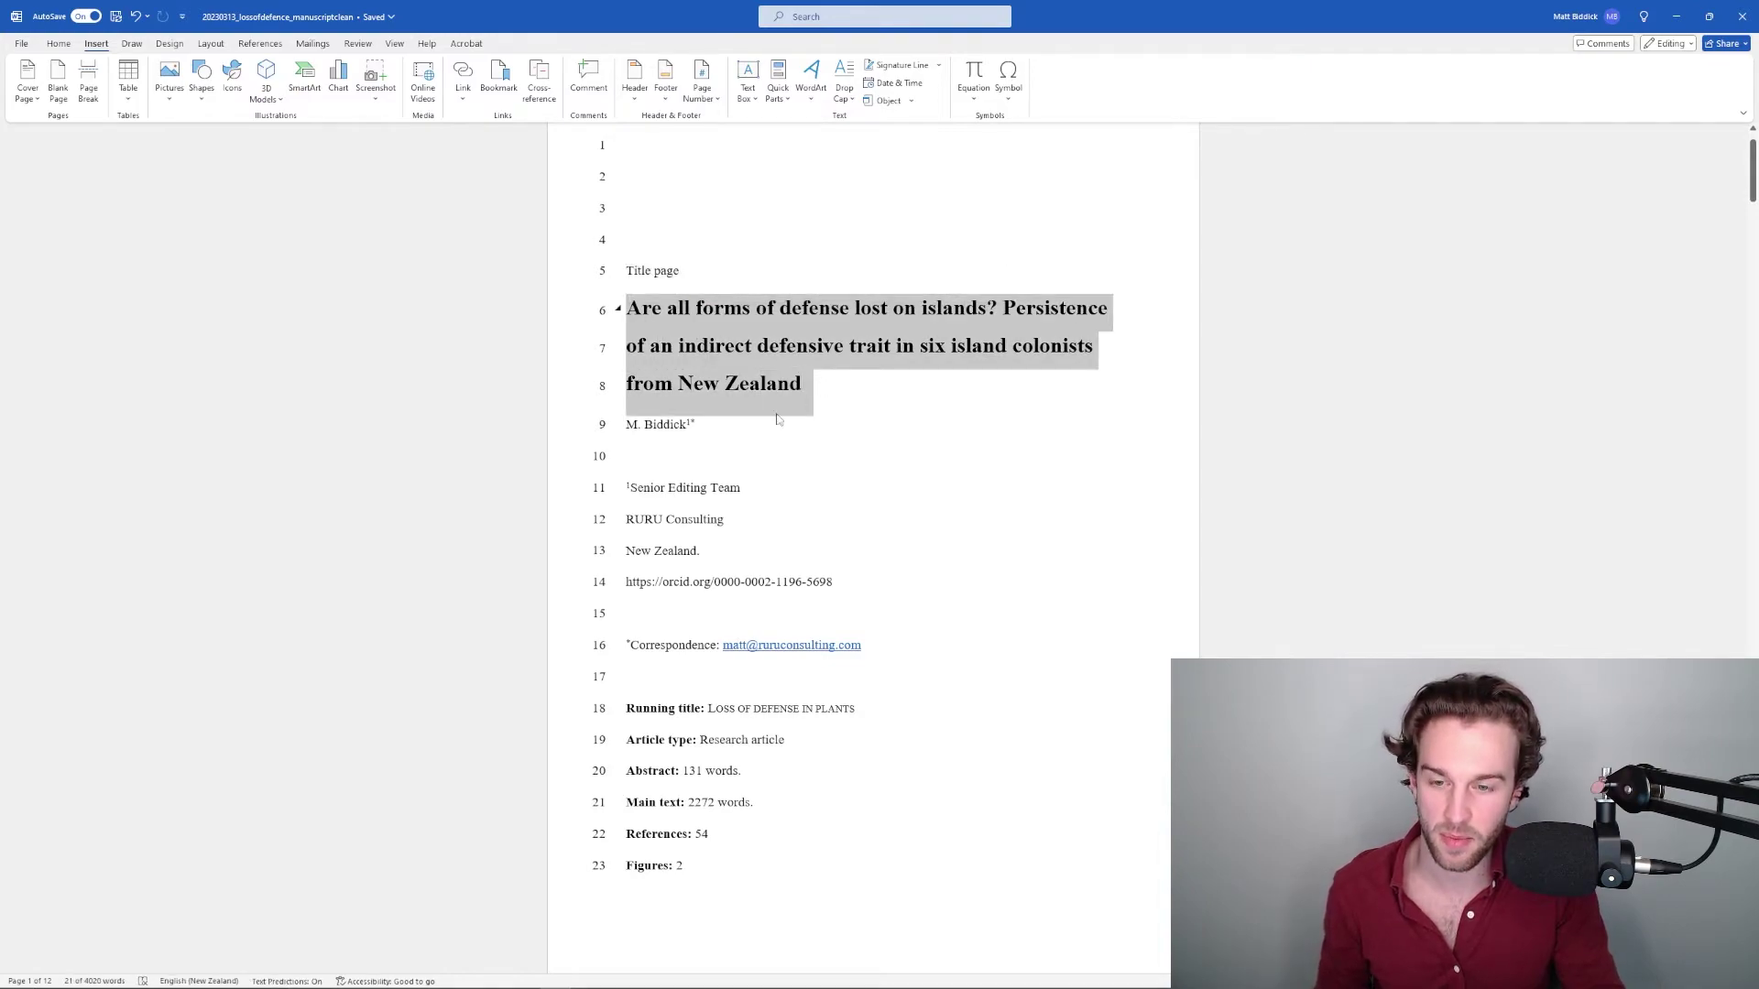
pyautogui.doubleClick(688, 422)
pyautogui.click(699, 447)
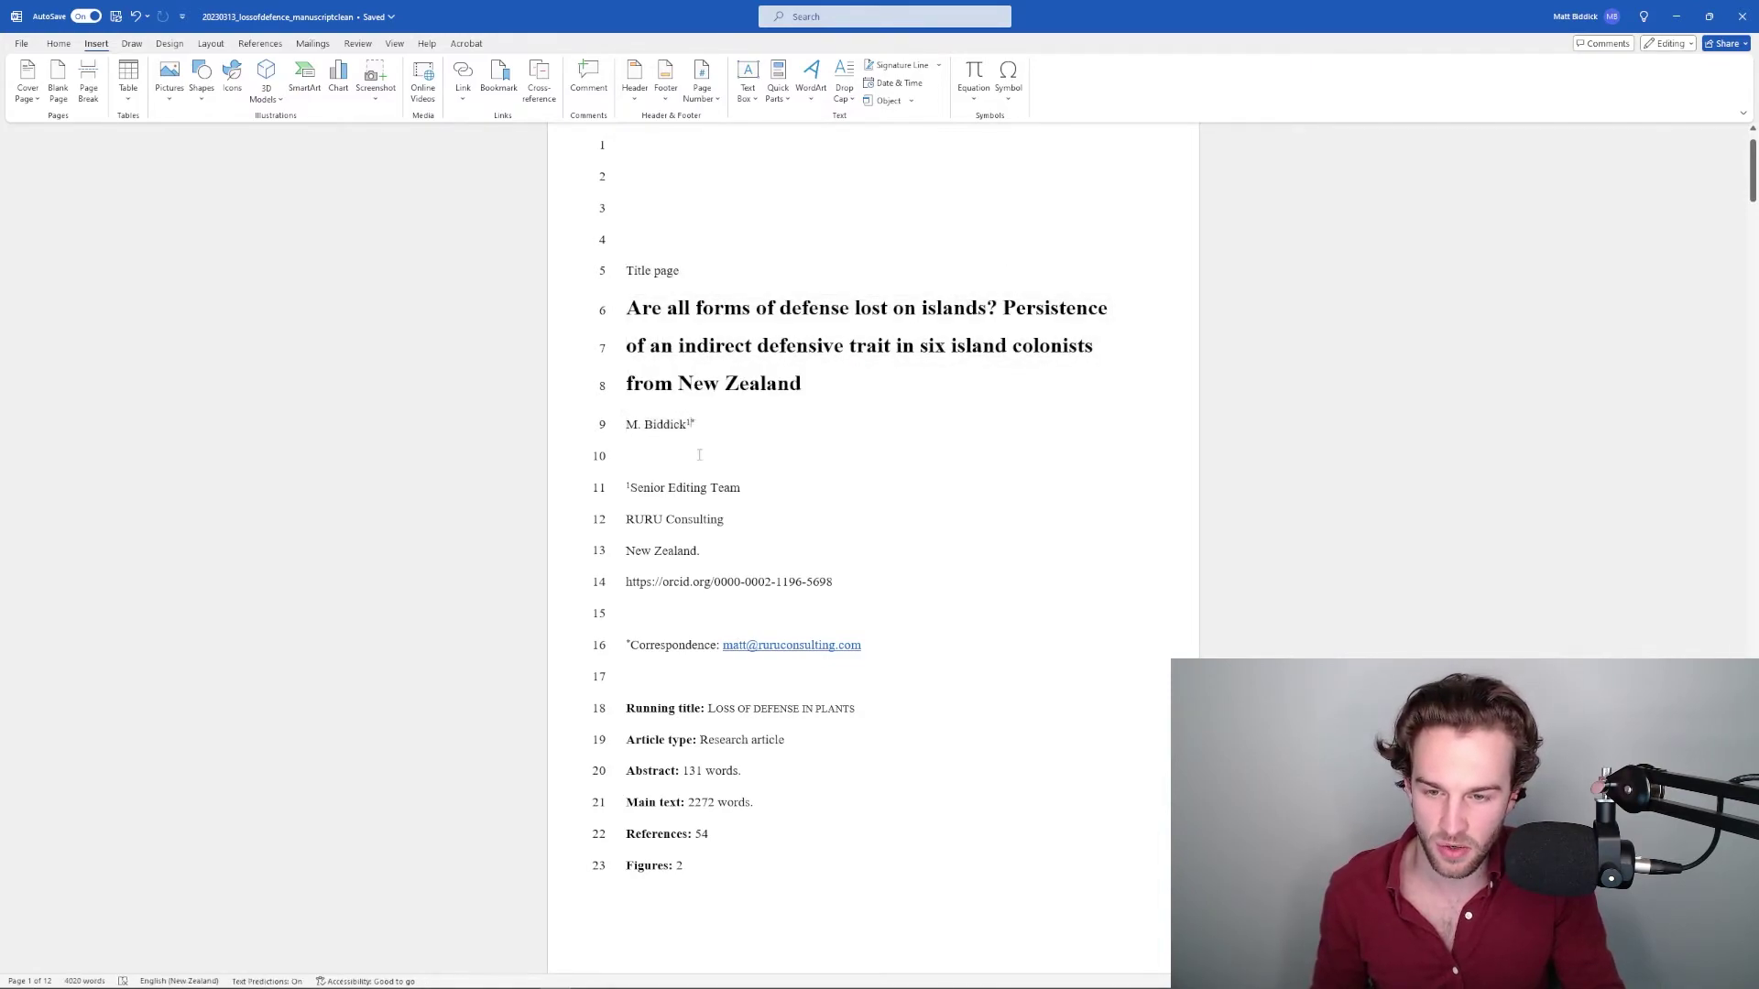
pyautogui.moveTo(649, 491); pyautogui.dragTo(701, 553)
pyautogui.click(781, 538)
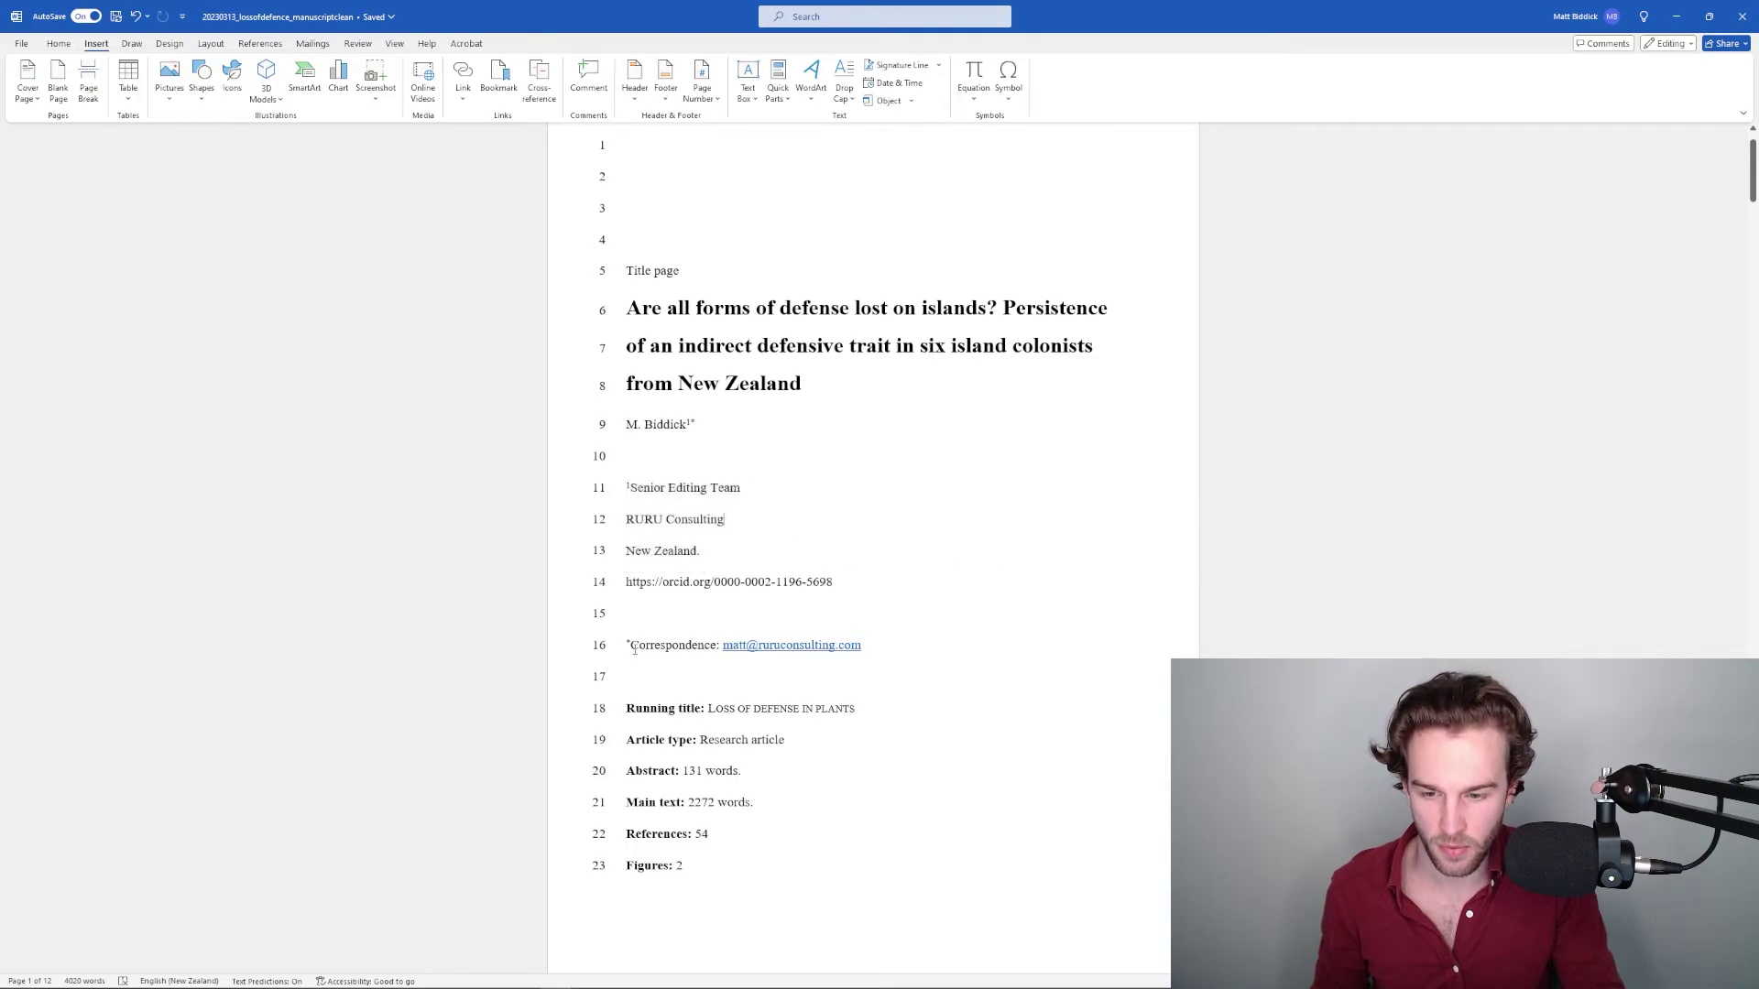
pyautogui.moveTo(631, 643); pyautogui.dragTo(713, 663)
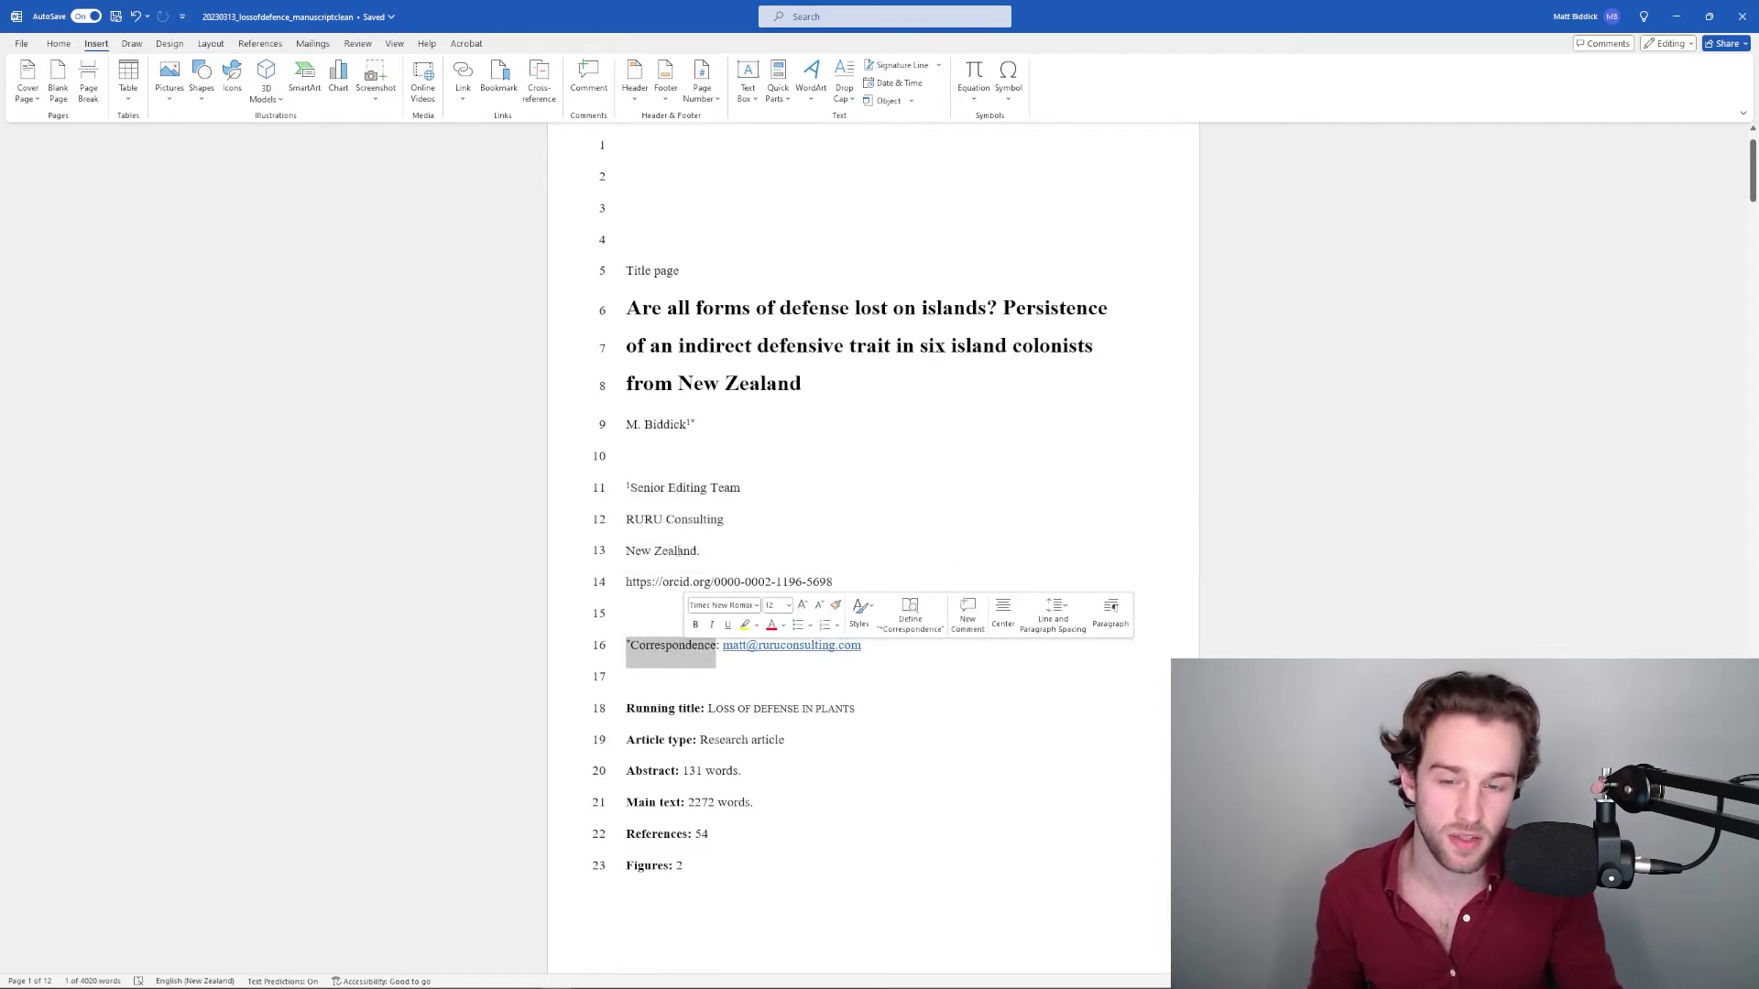
pyautogui.click(647, 643)
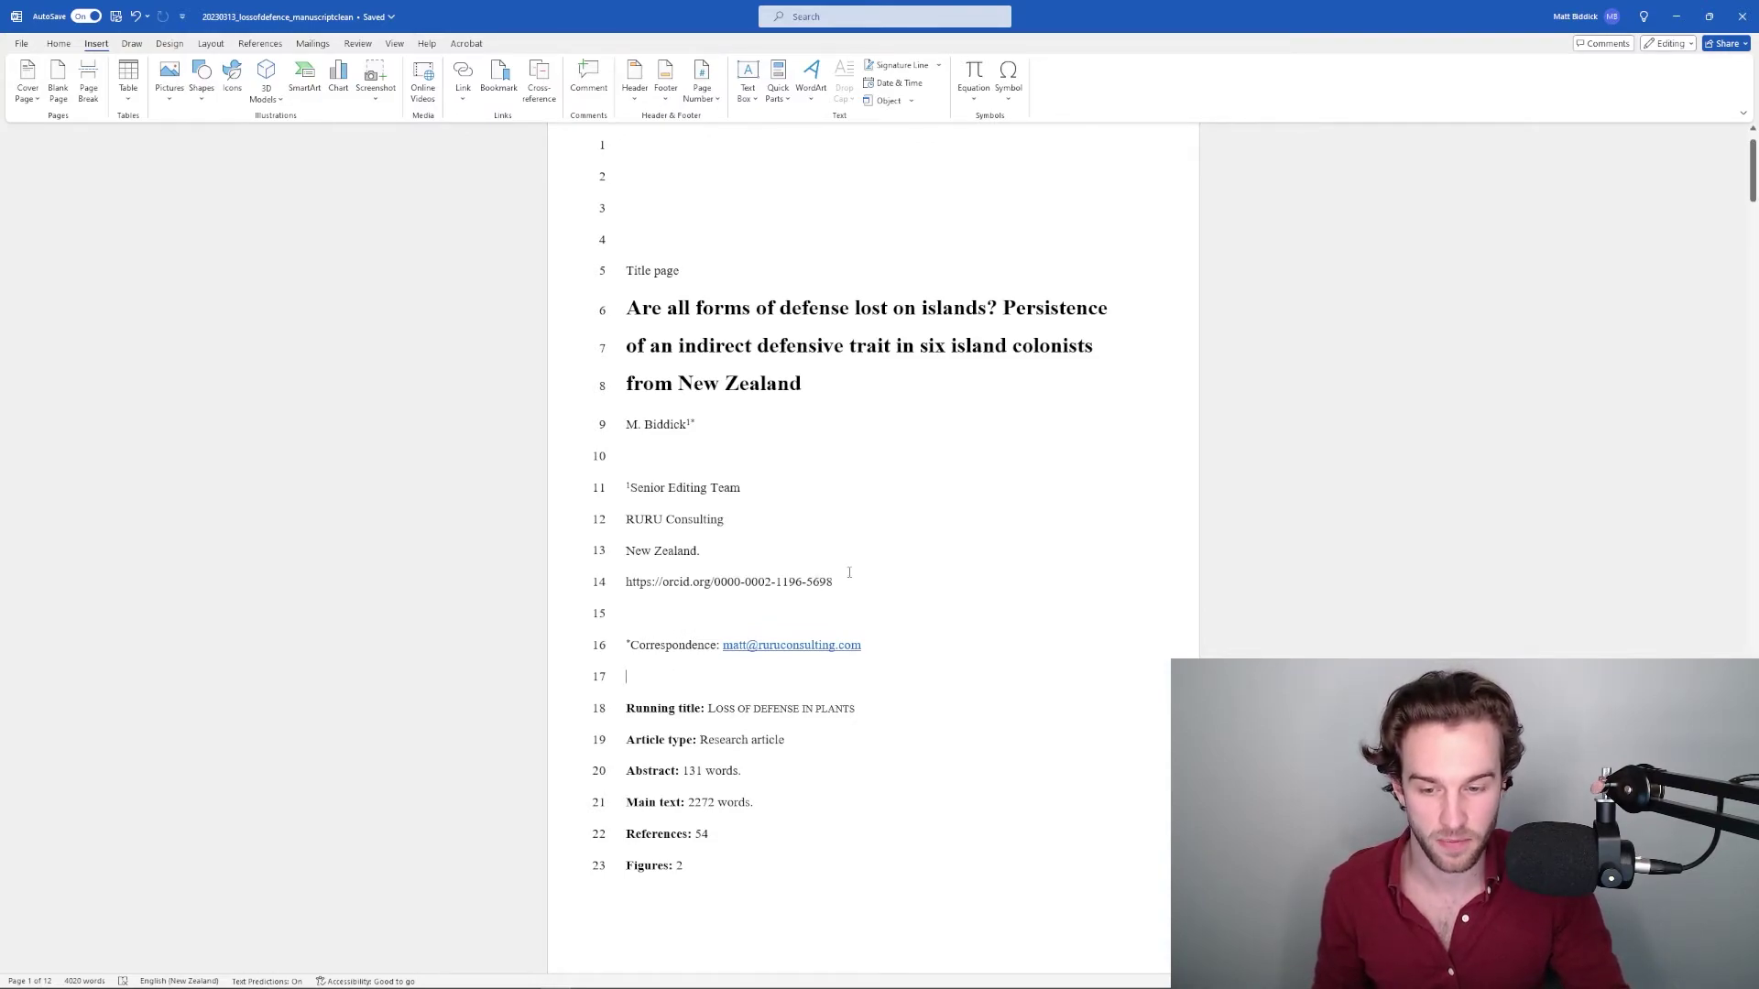
# Examine the running title, article type, word counts, references and figures entries at the end of the title page
pyautogui.moveTo(709, 708); pyautogui.dragTo(627, 740)
pyautogui.click(830, 743)
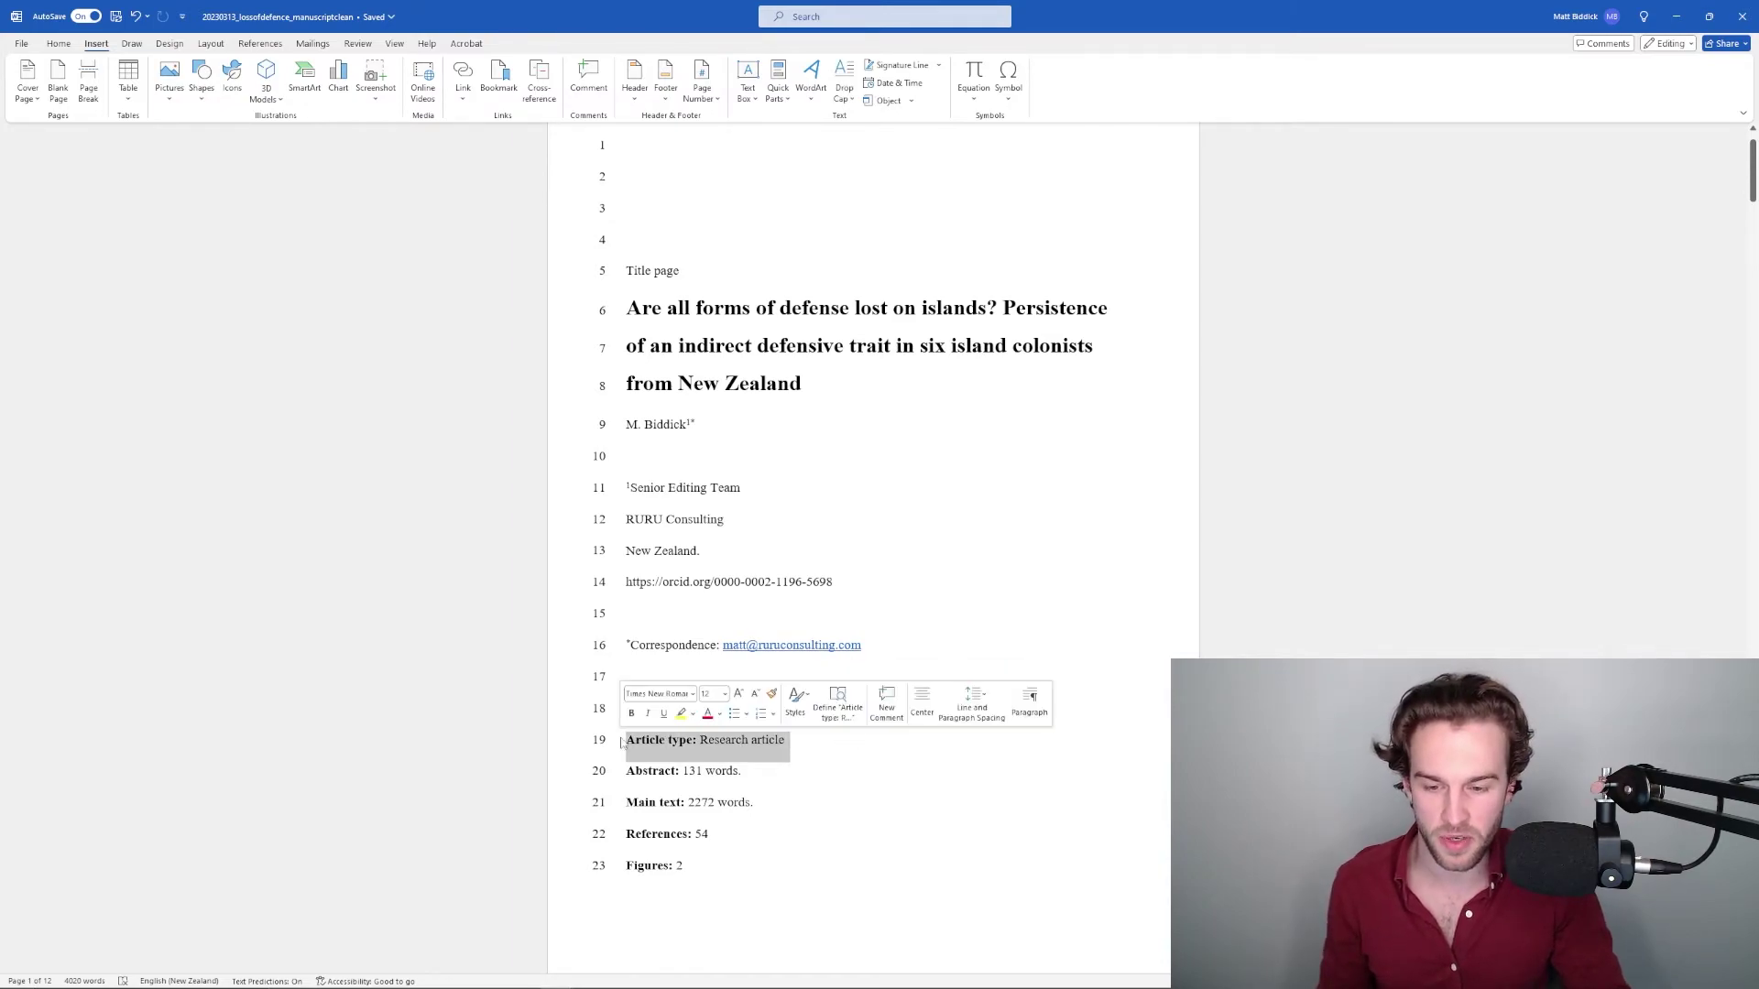
pyautogui.click(802, 742)
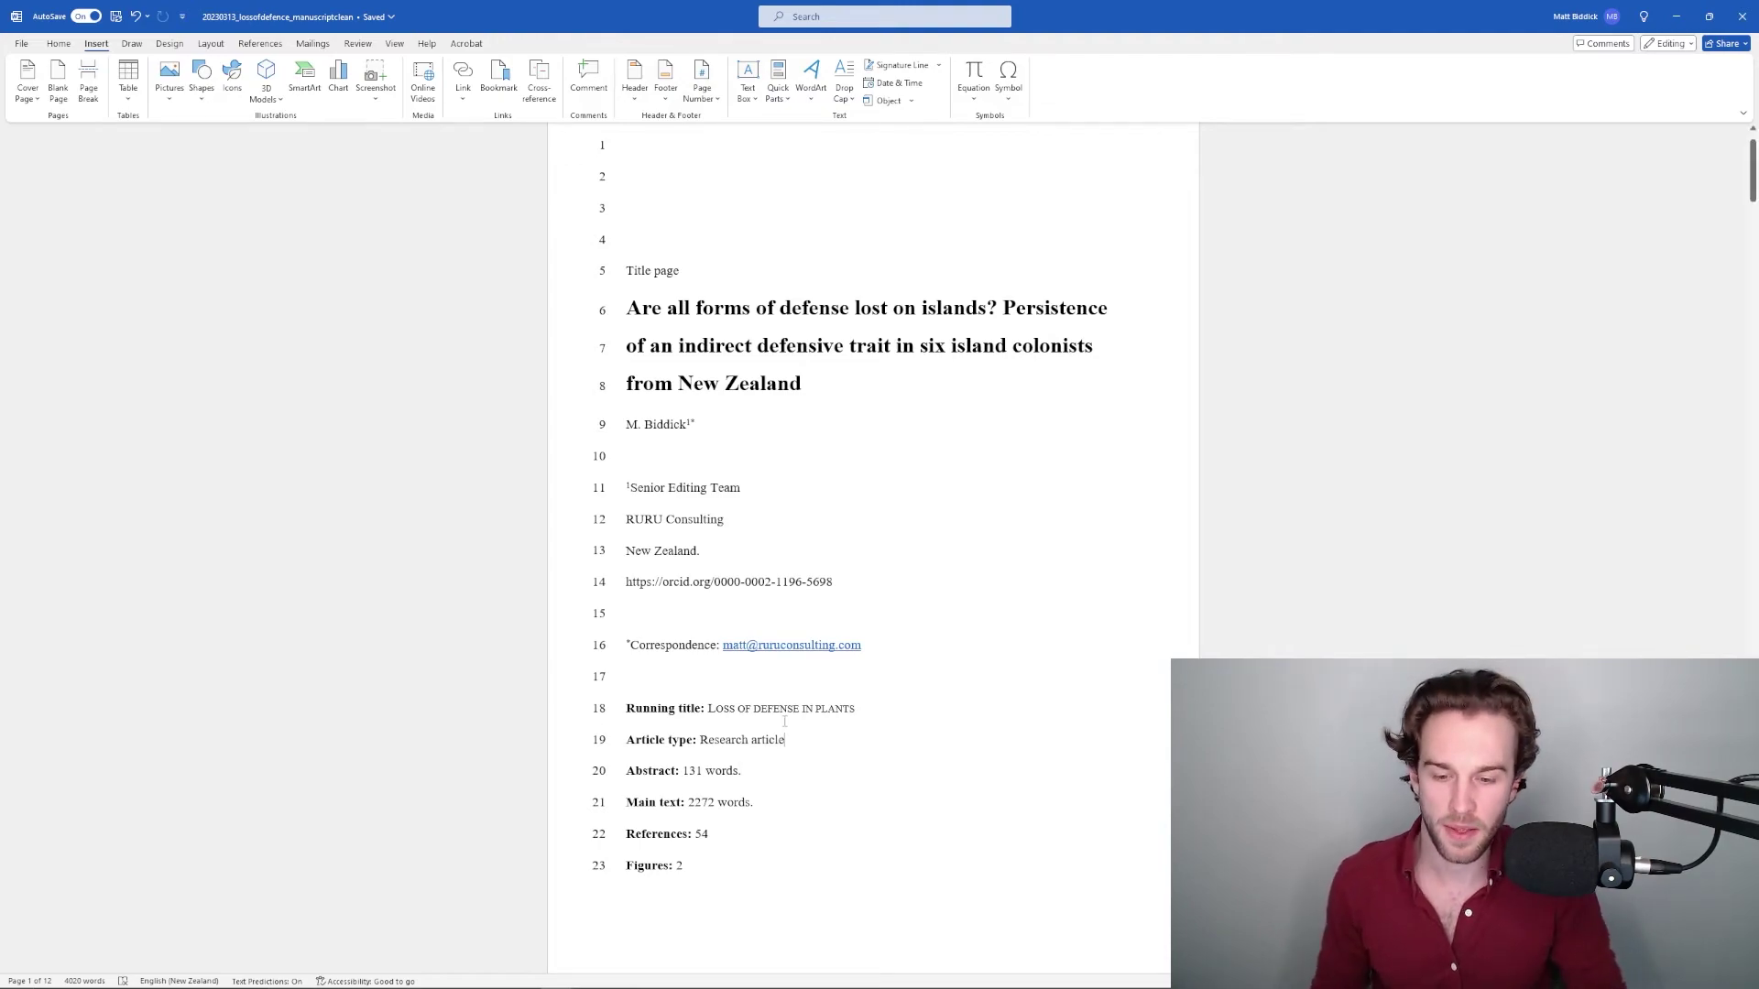
pyautogui.tripleClick(791, 743)
pyautogui.click(795, 745)
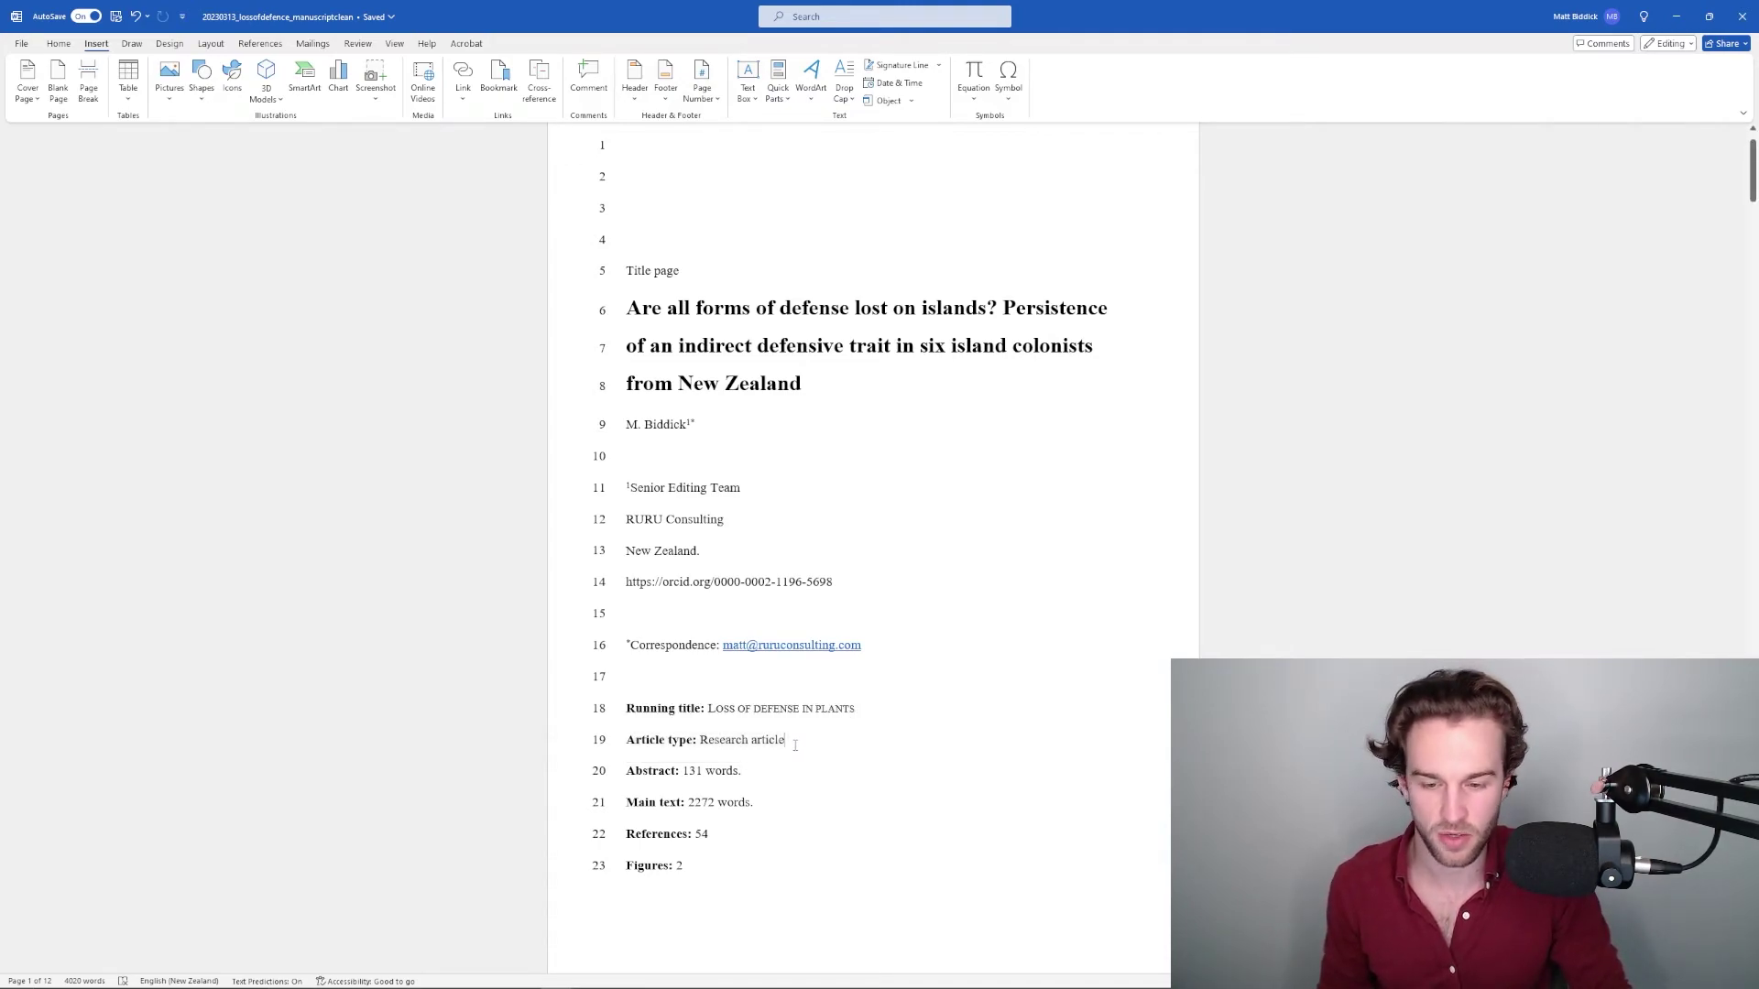
pyautogui.moveTo(801, 737); pyautogui.dragTo(698, 741)
pyautogui.click(767, 742)
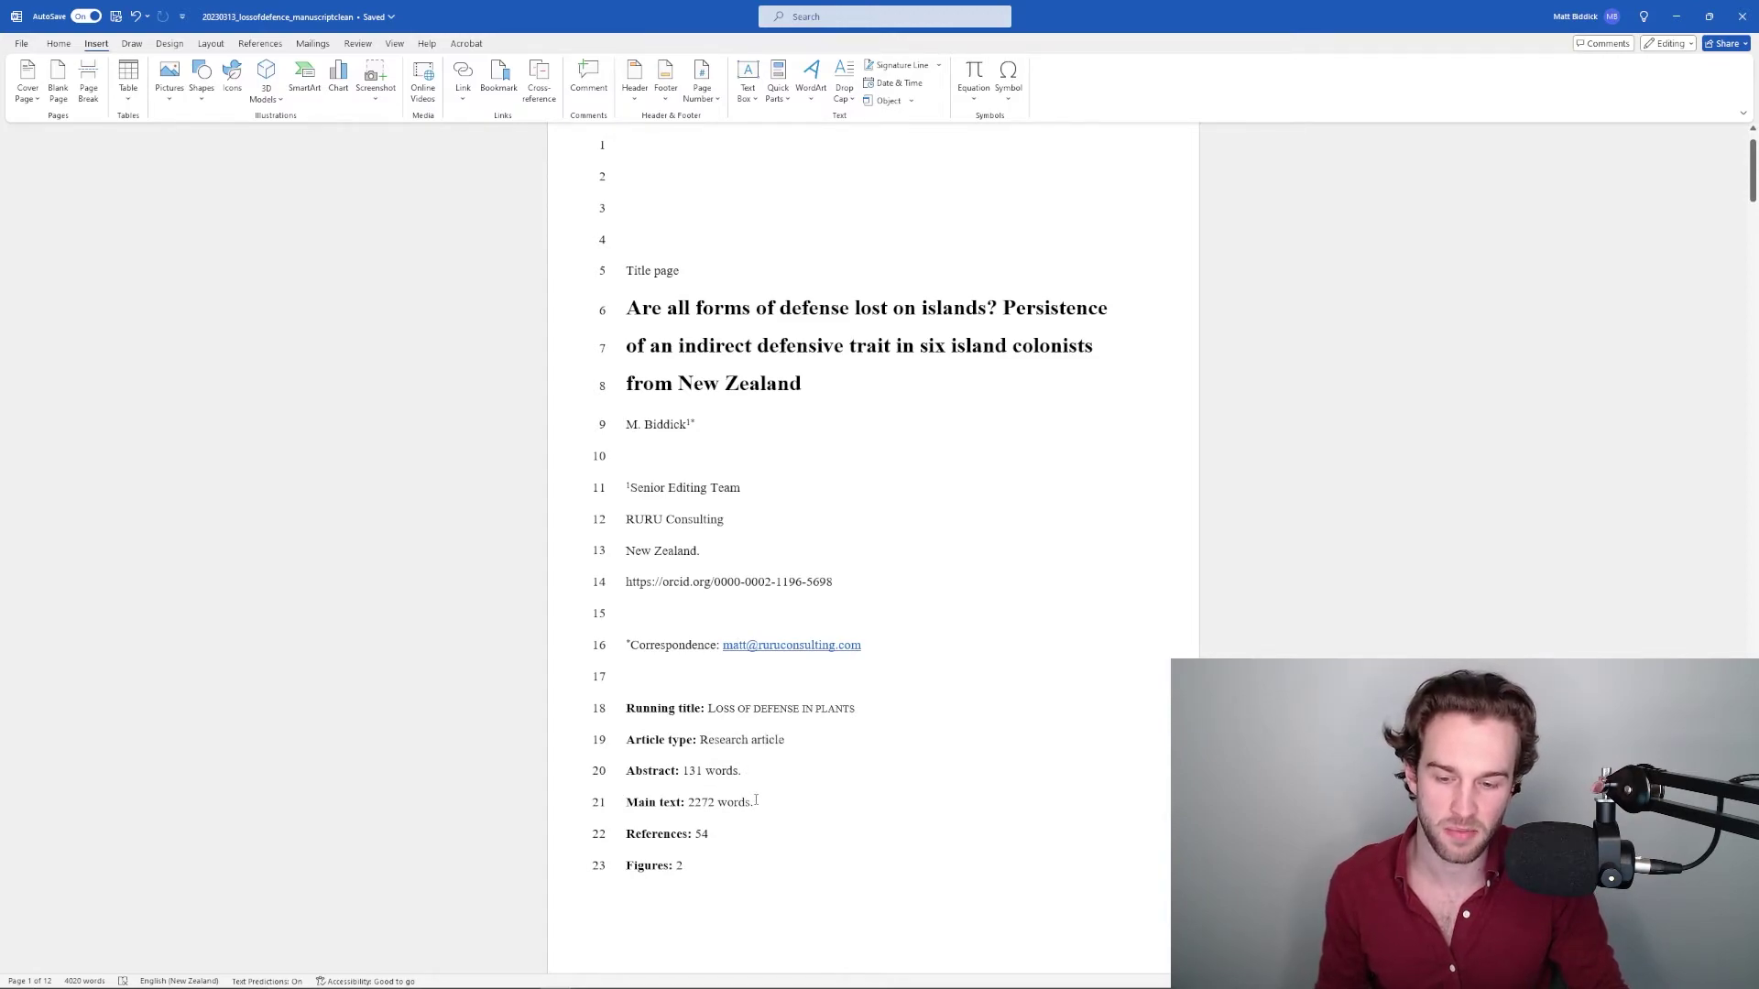
pyautogui.moveTo(739, 773); pyautogui.dragTo(693, 773)
pyautogui.click(724, 788)
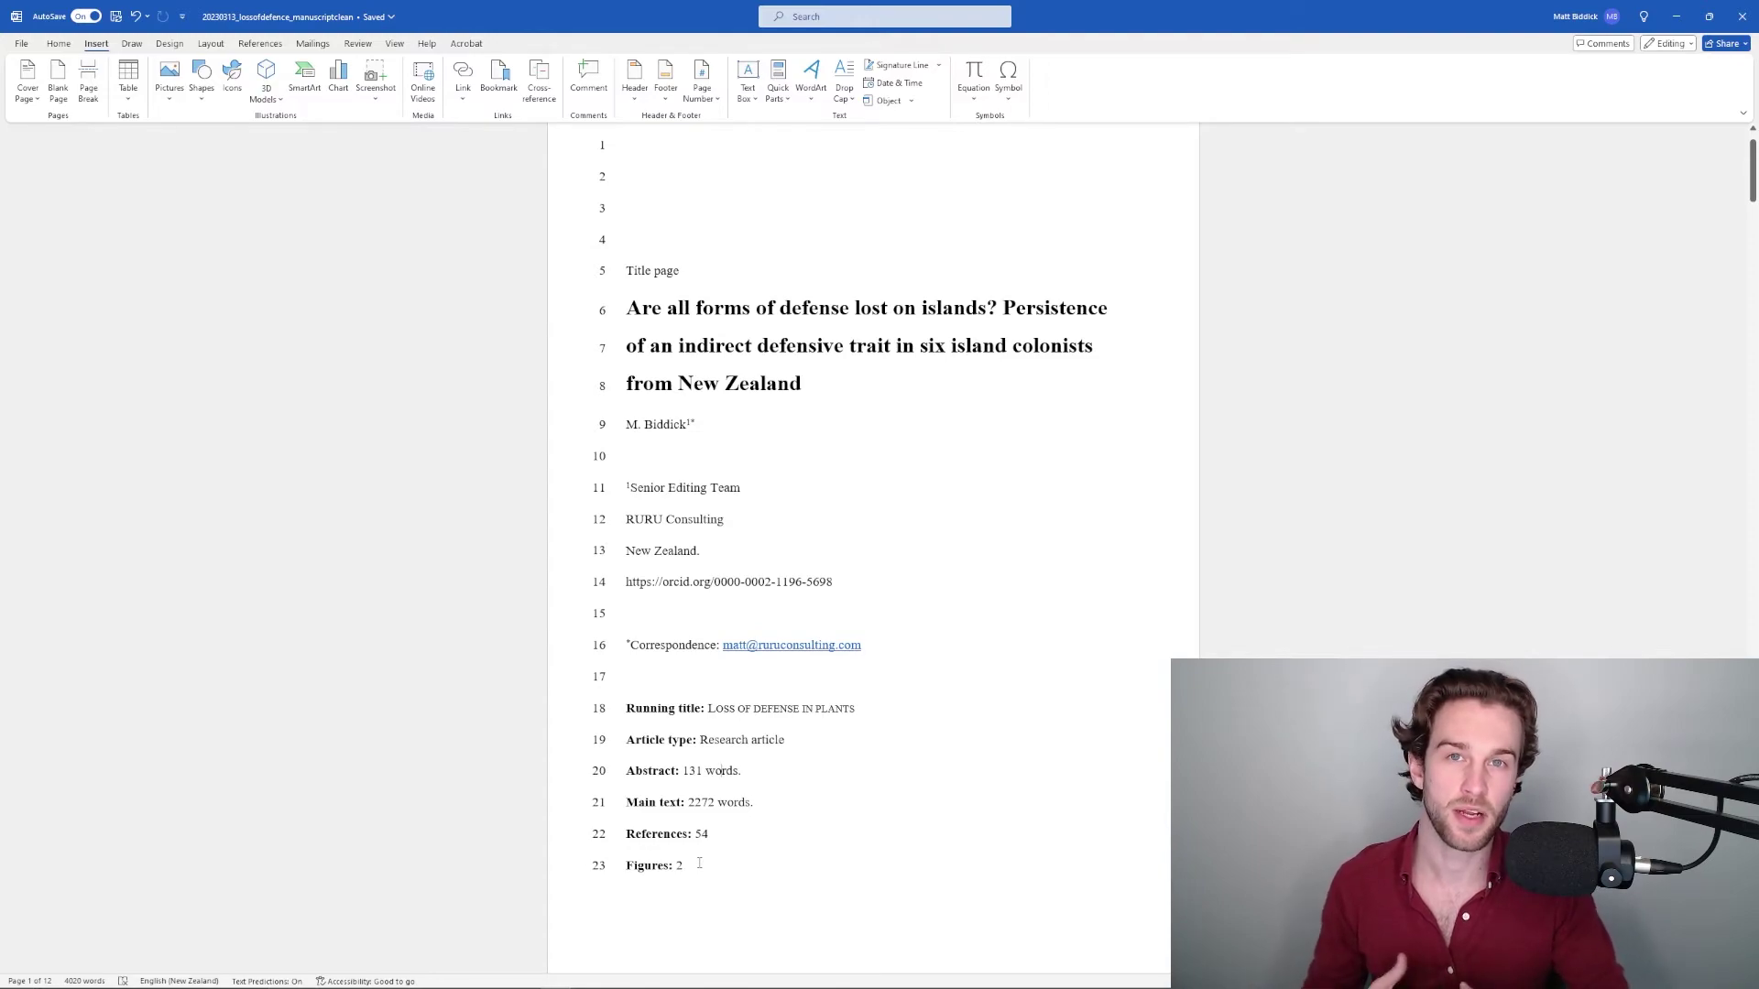
pyautogui.scroll(1, 962, 517)
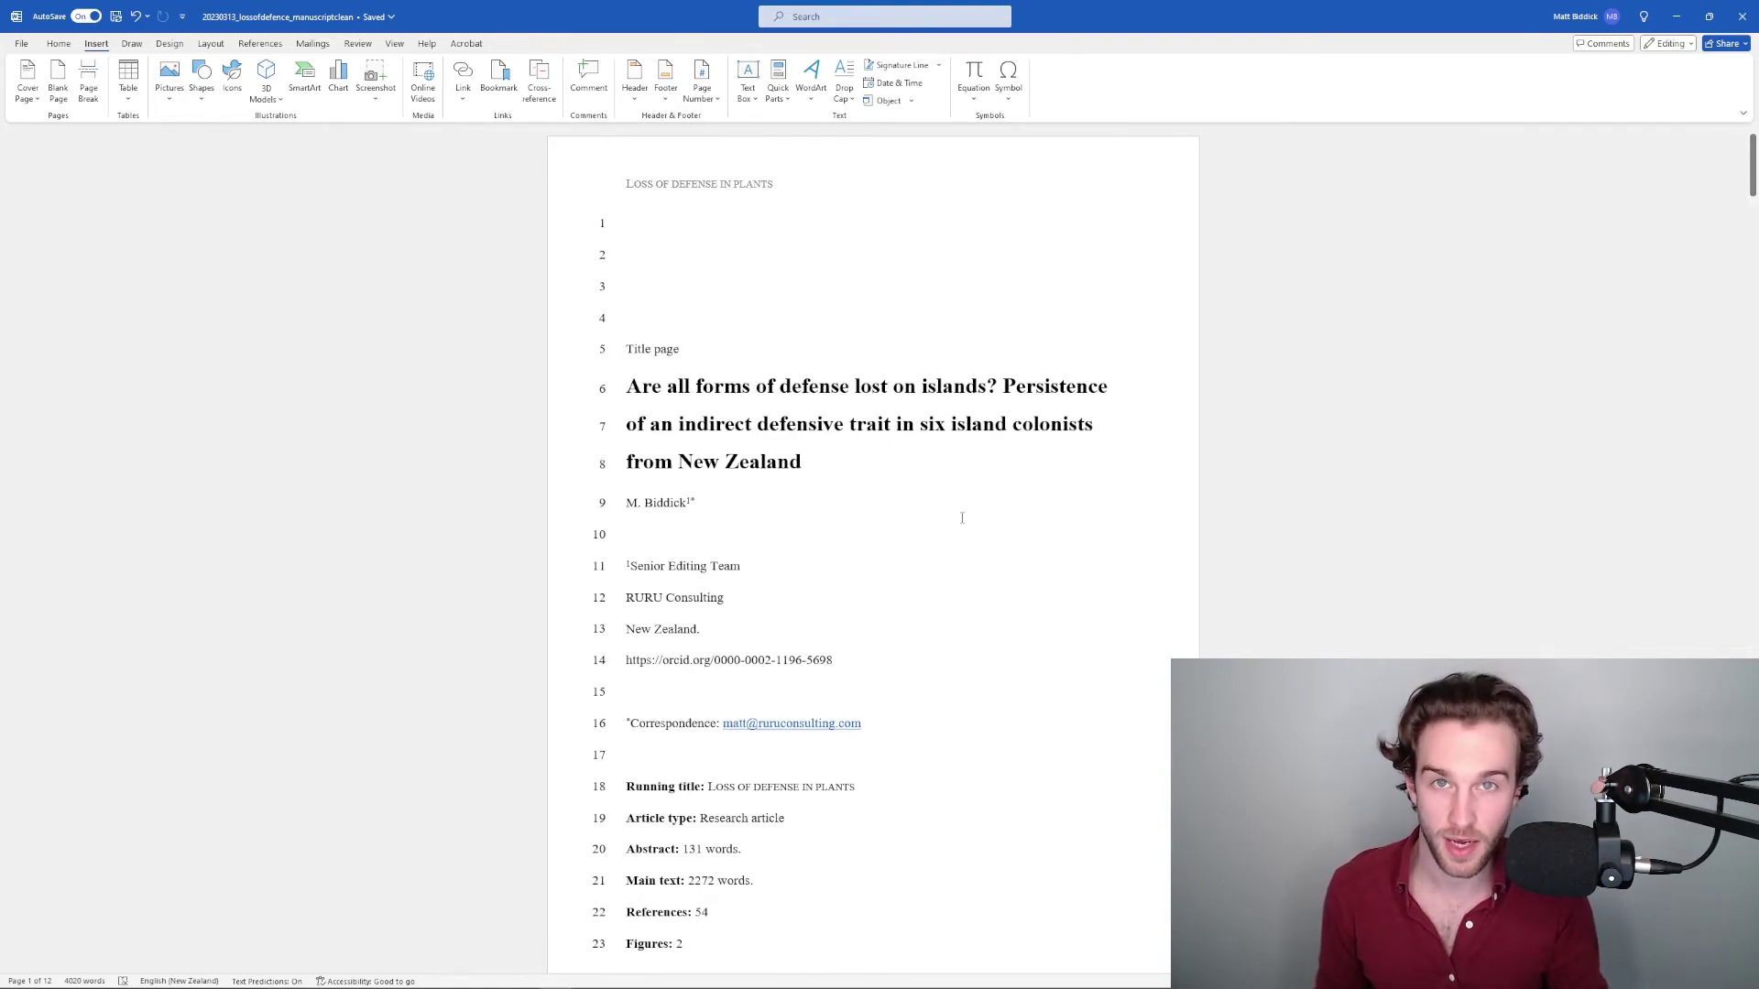
pyautogui.scroll(-5, 962, 518)
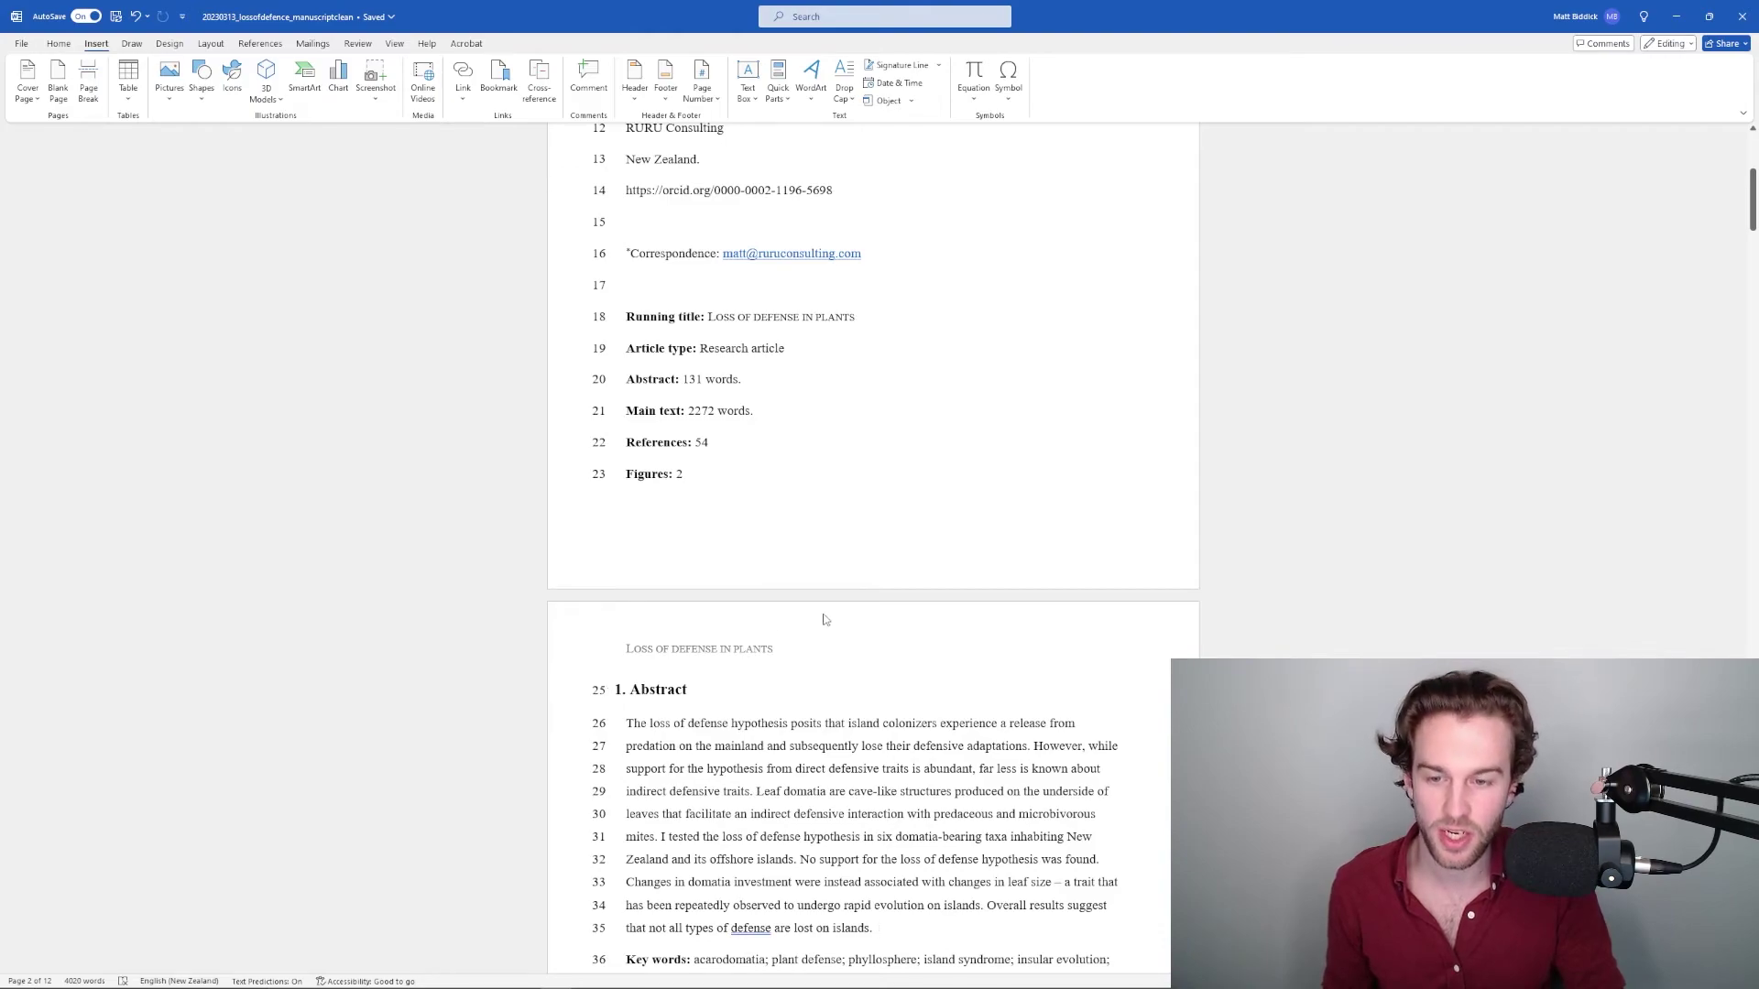
pyautogui.click(754, 490)
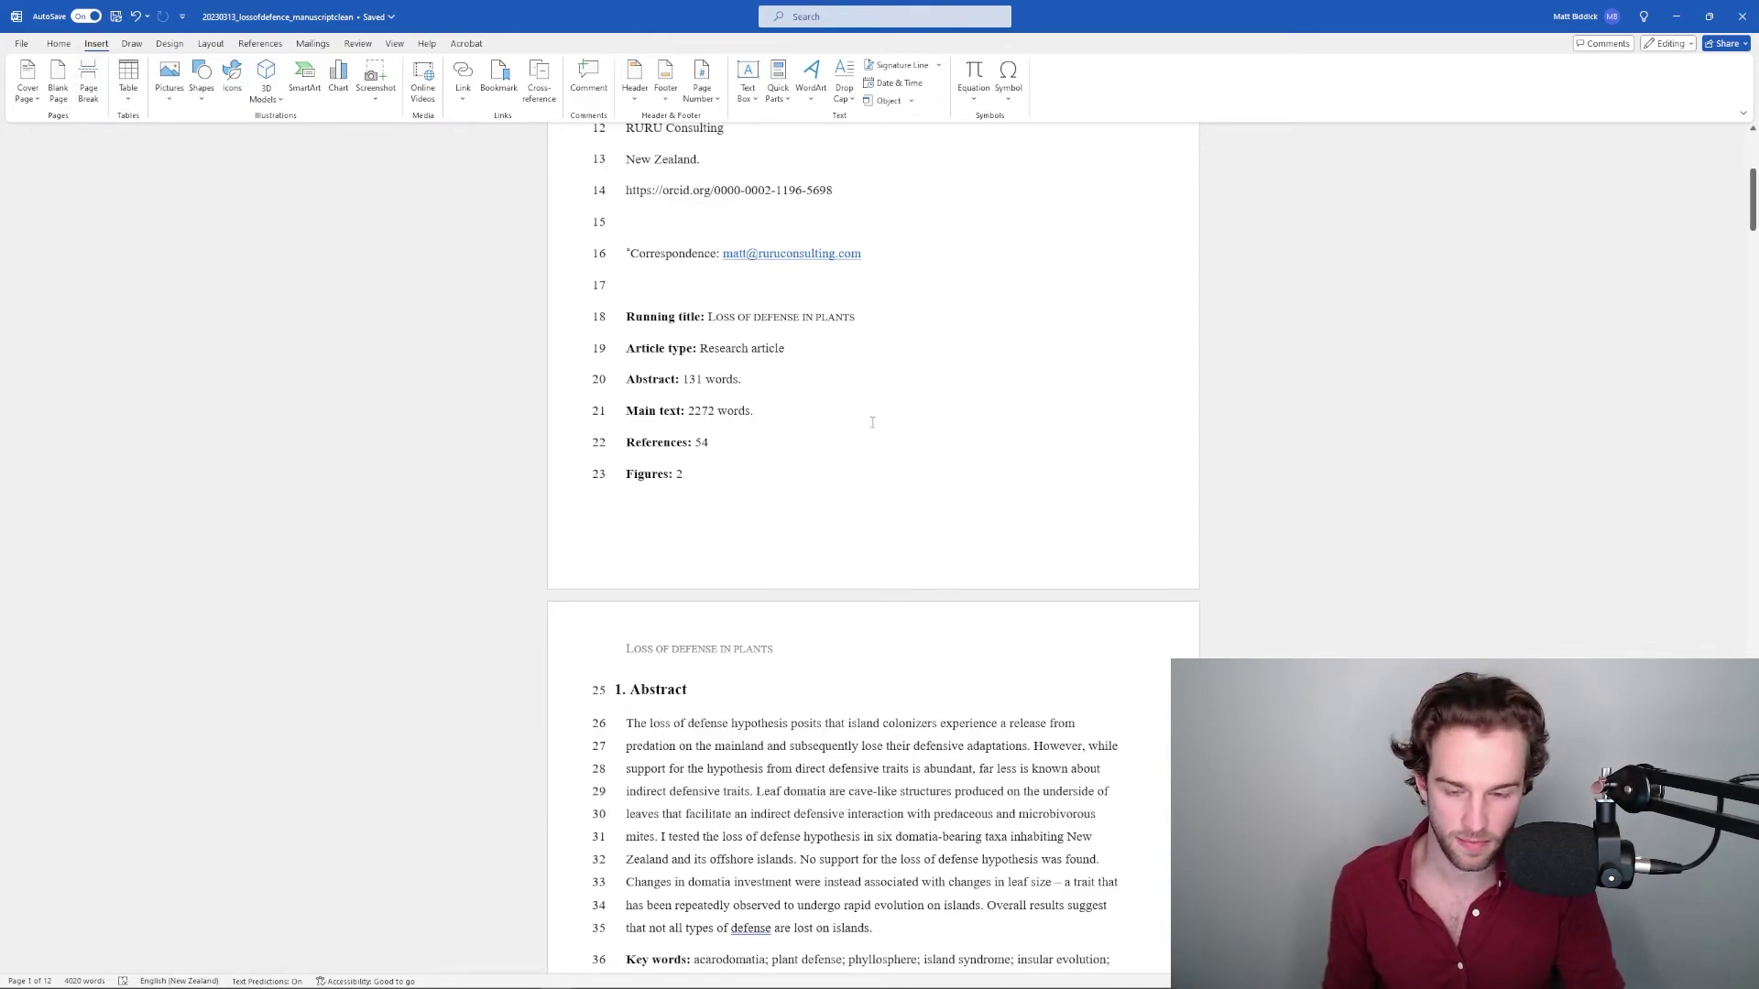
# Examine the bracketed numeric in-text citations in the first paragraph of the Introduction
pyautogui.scroll(-5, 873, 422)
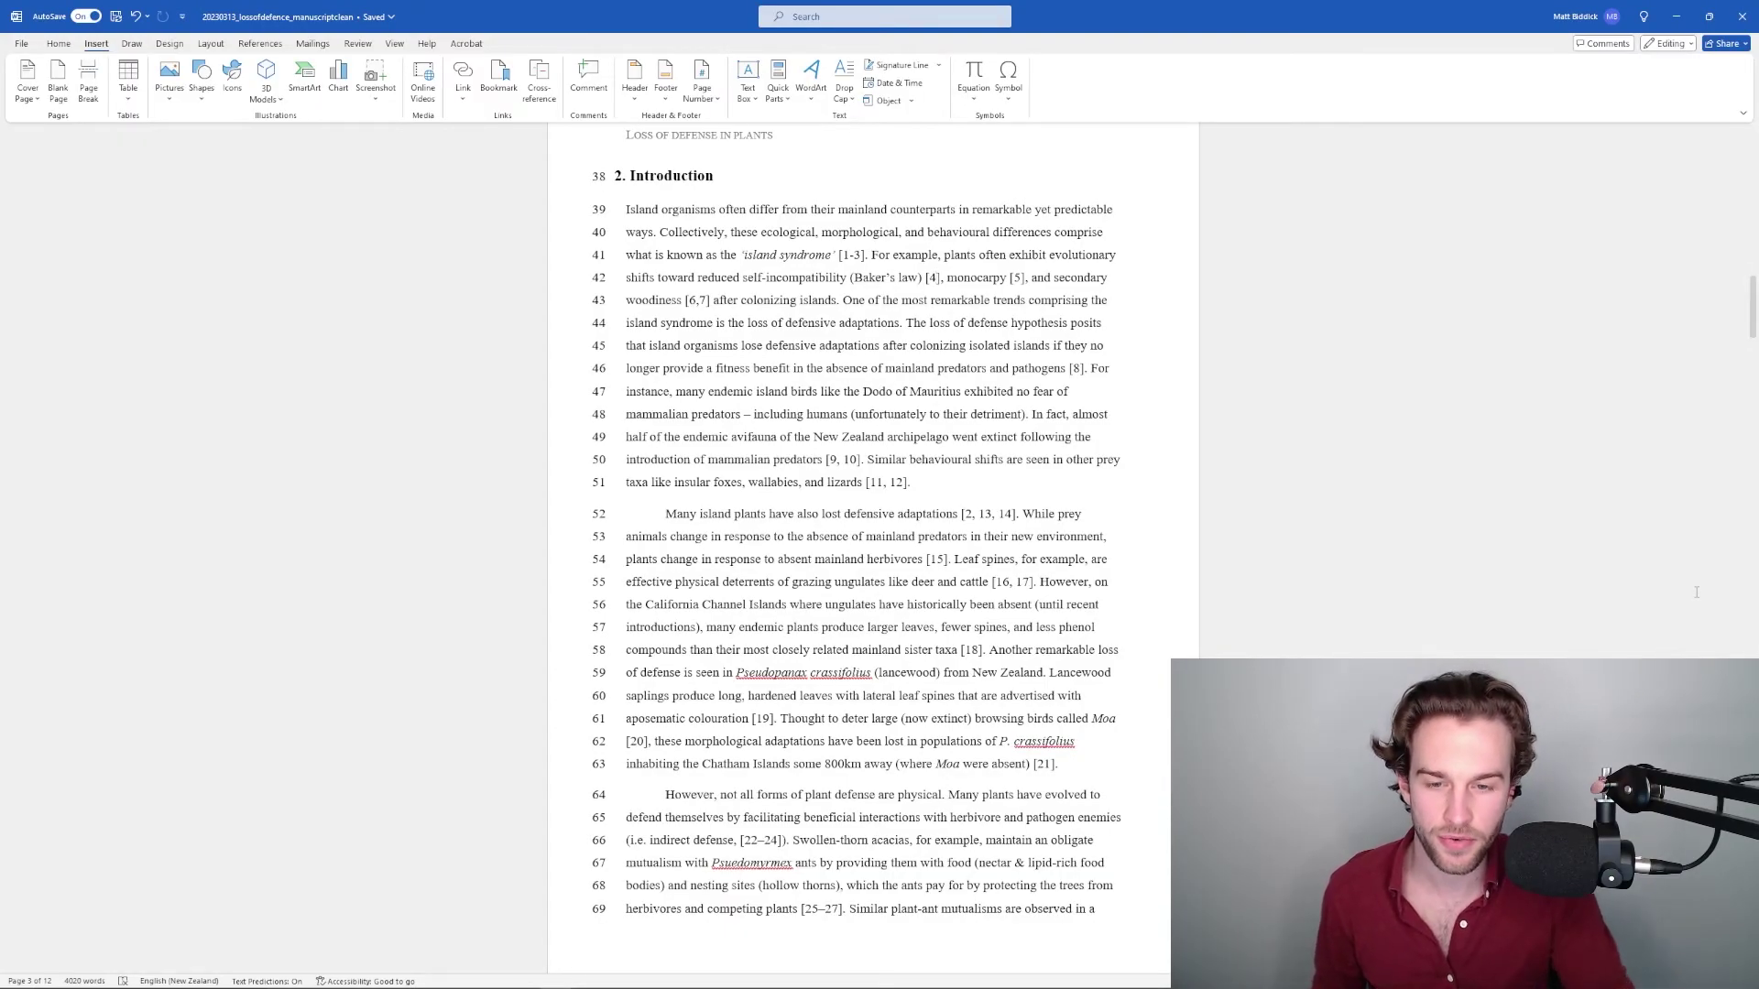
pyautogui.doubleClick(851, 255)
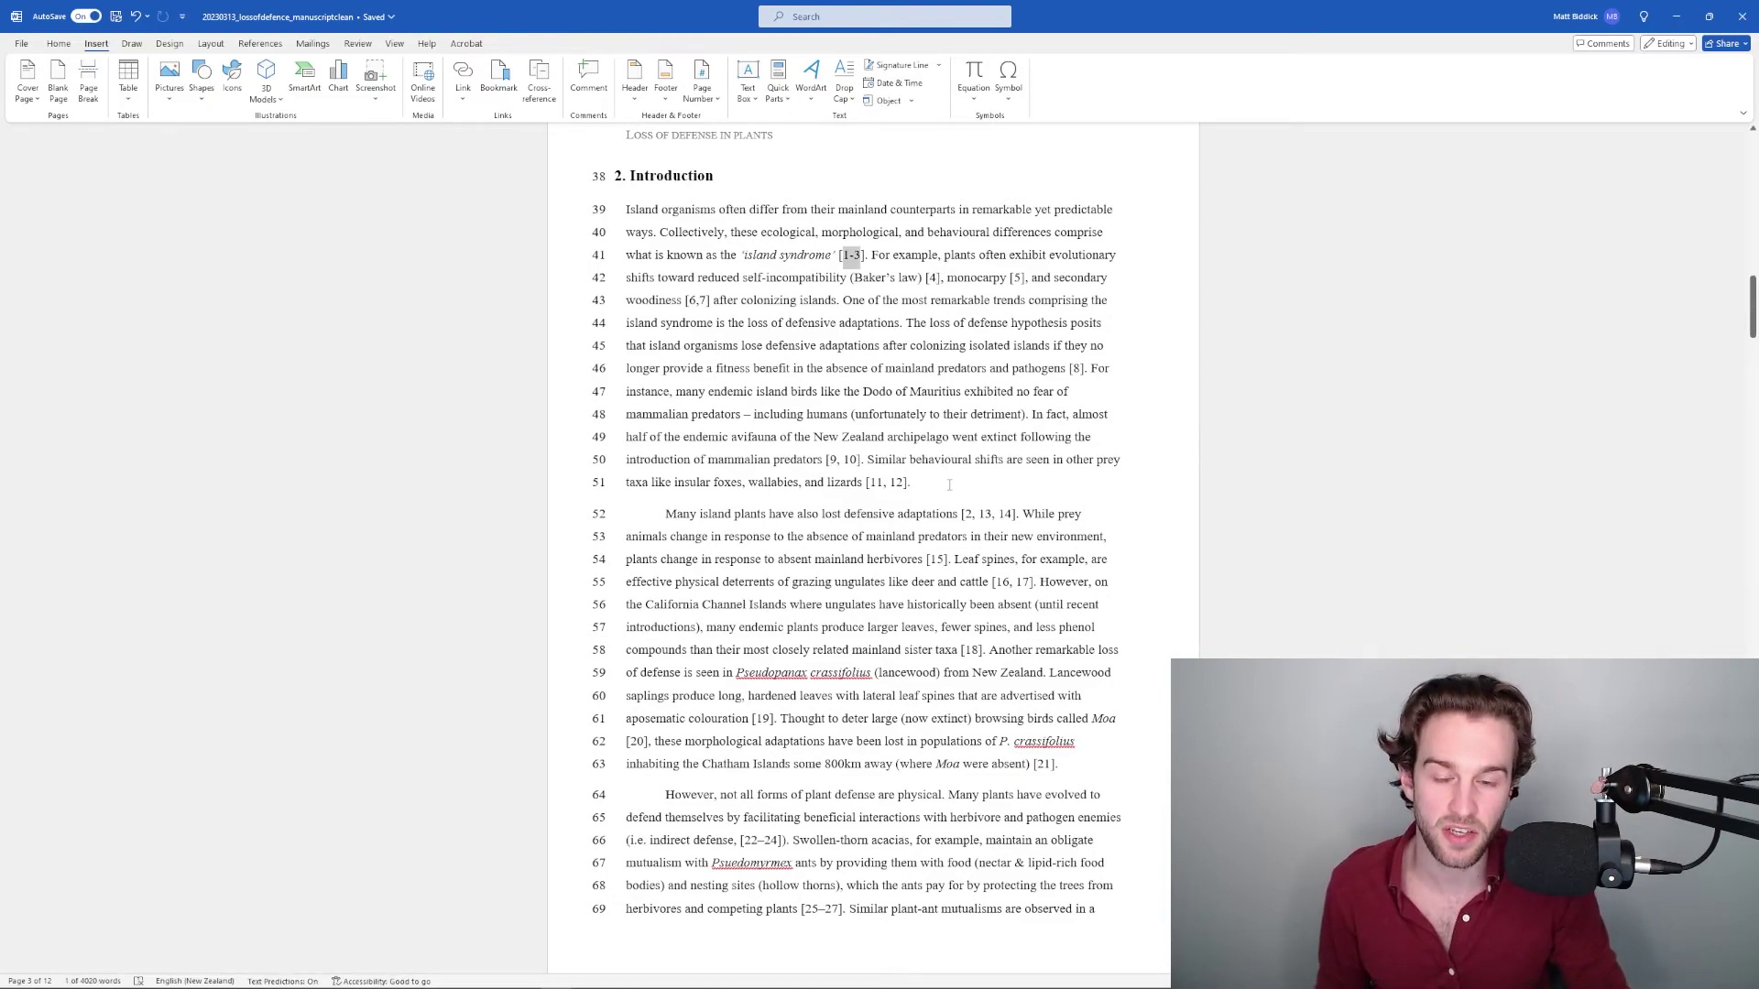
pyautogui.click(846, 254)
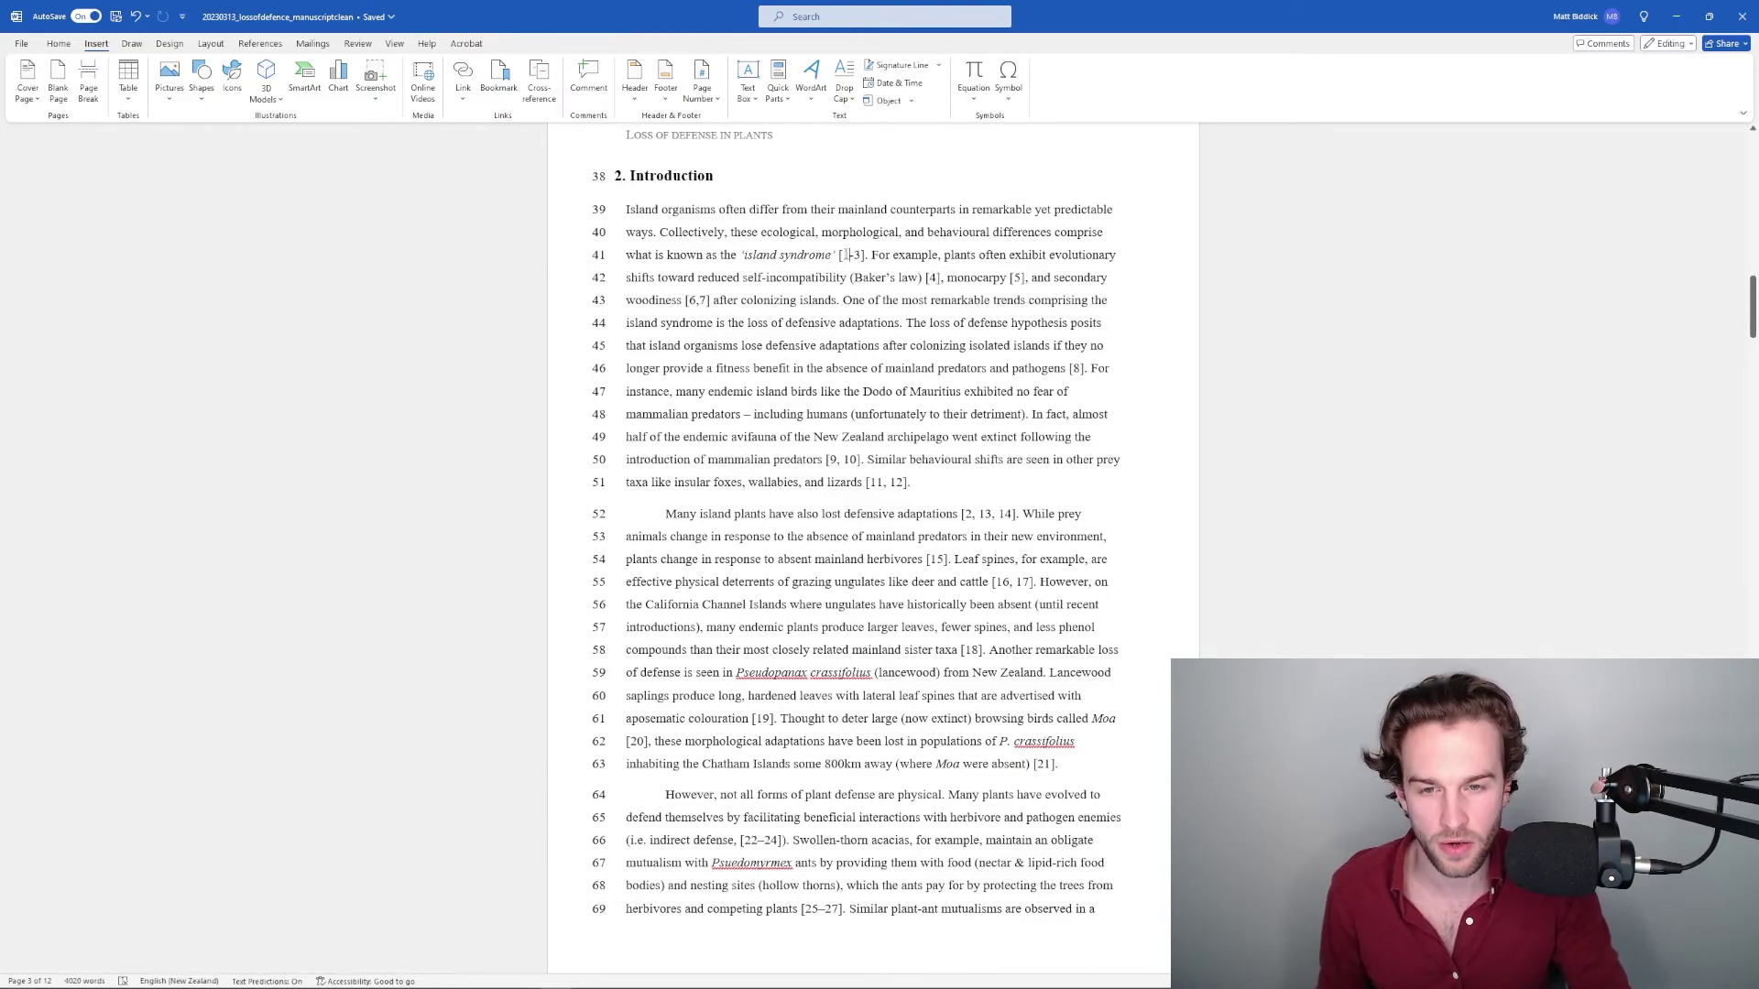
pyautogui.doubleClick(931, 276)
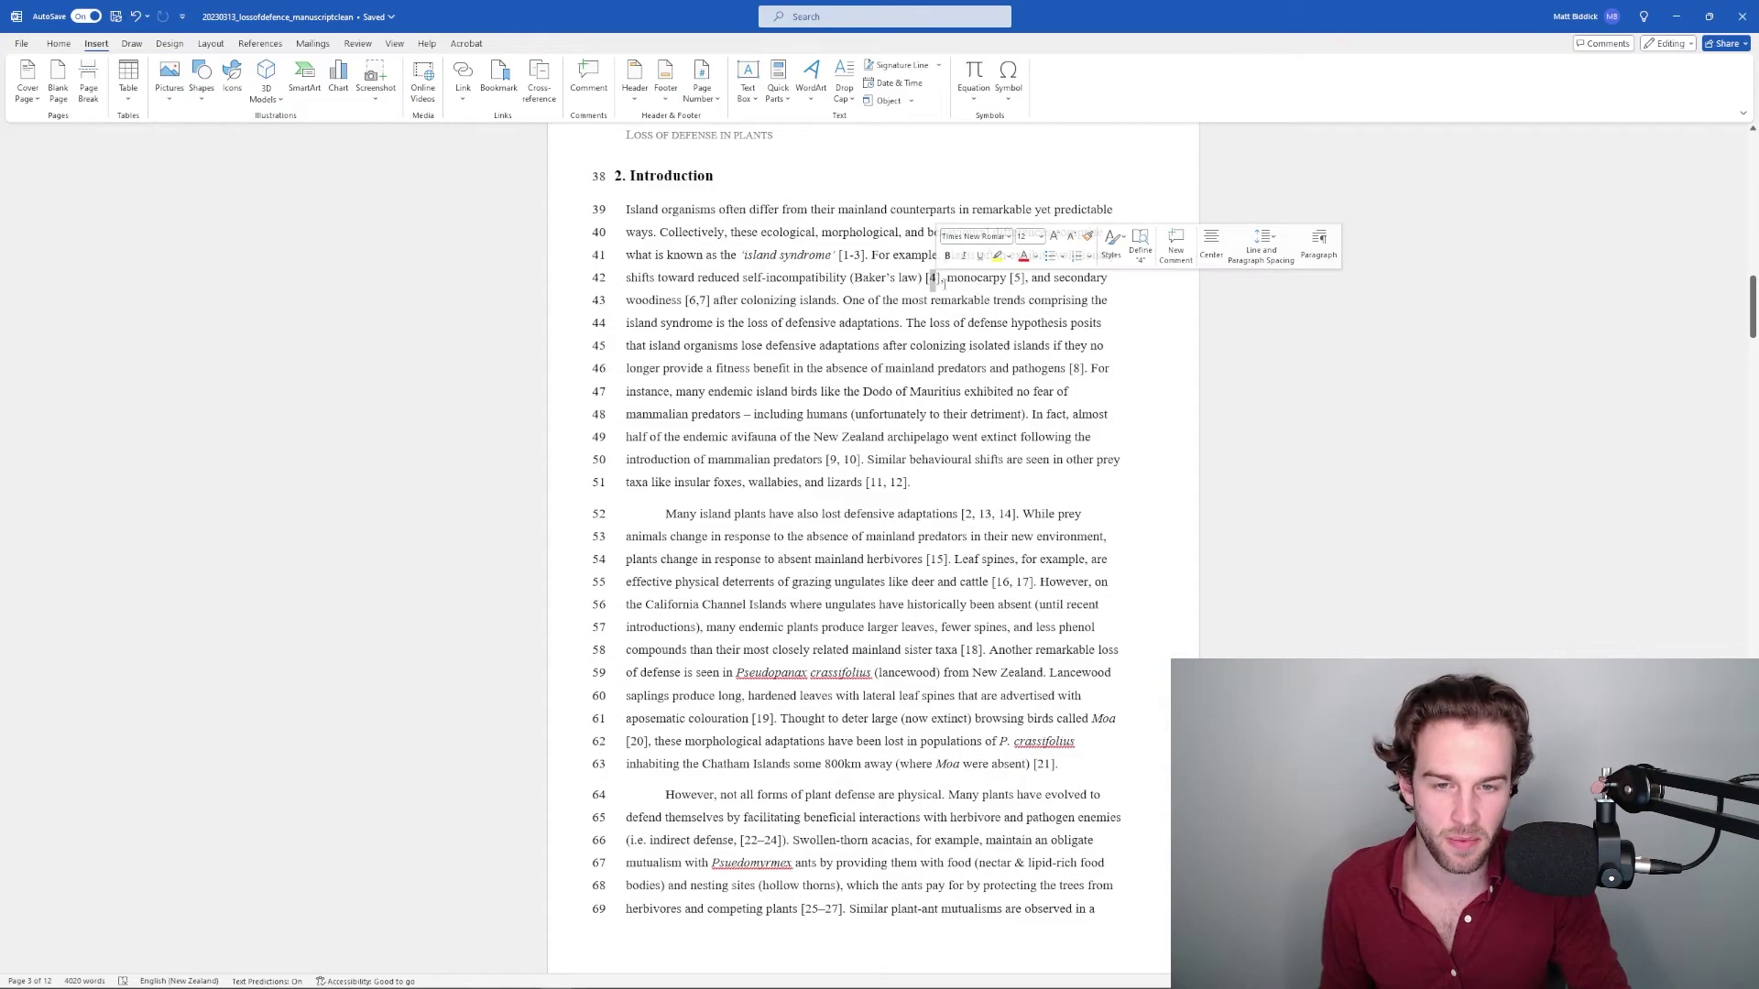